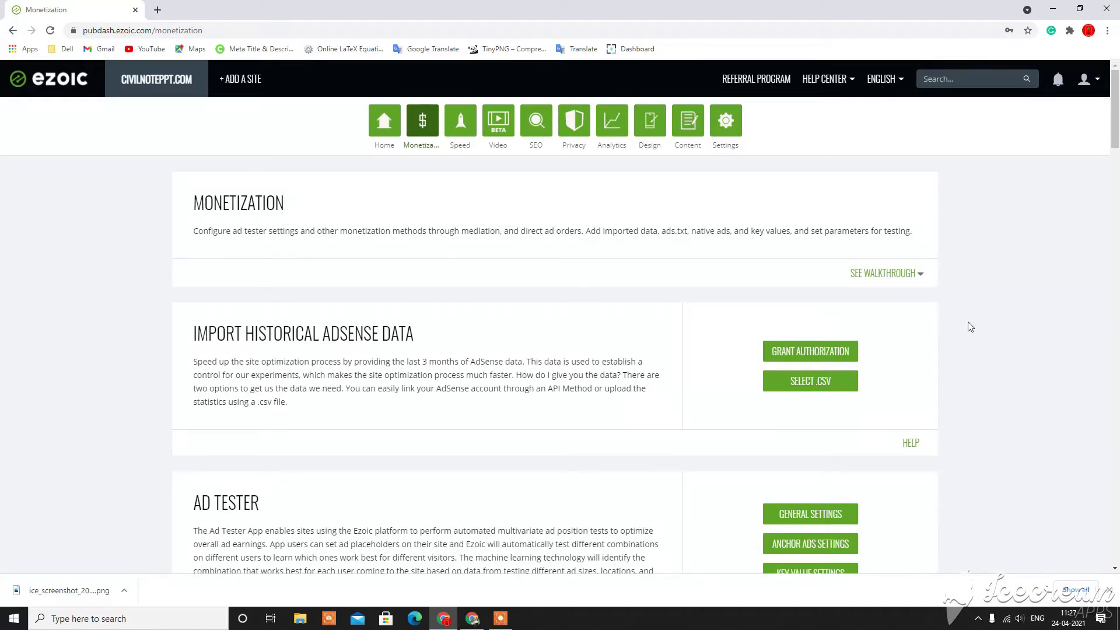
Examine the Ad Tester section and its list of display placeholders on the Ezoic monetization page.
{"action": "scroll", "coordinate": [971, 326], "scroll_direction": "down", "scroll_amount": 6}
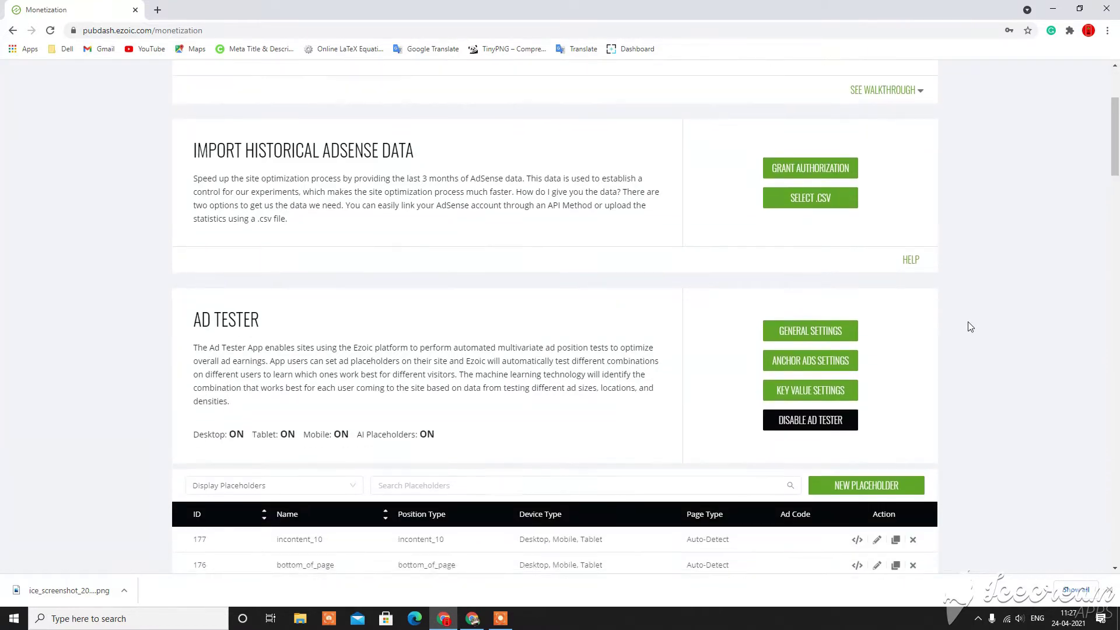
{"action": "scroll", "coordinate": [971, 326], "scroll_direction": "up", "scroll_amount": 3}
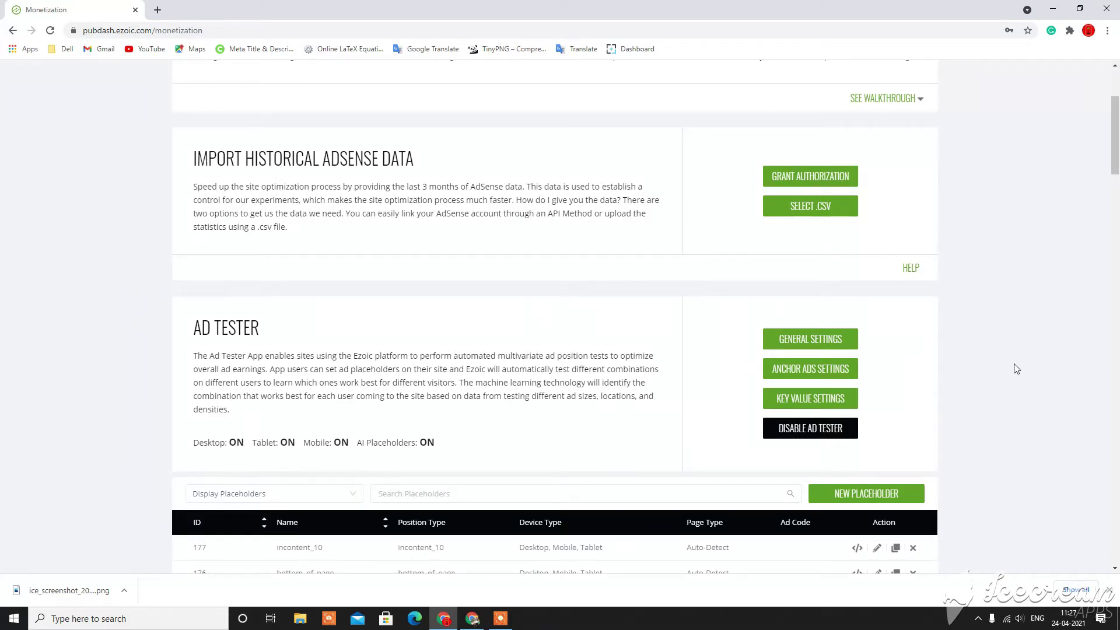
{"action": "scroll", "coordinate": [1016, 368], "scroll_direction": "down", "scroll_amount": 4}
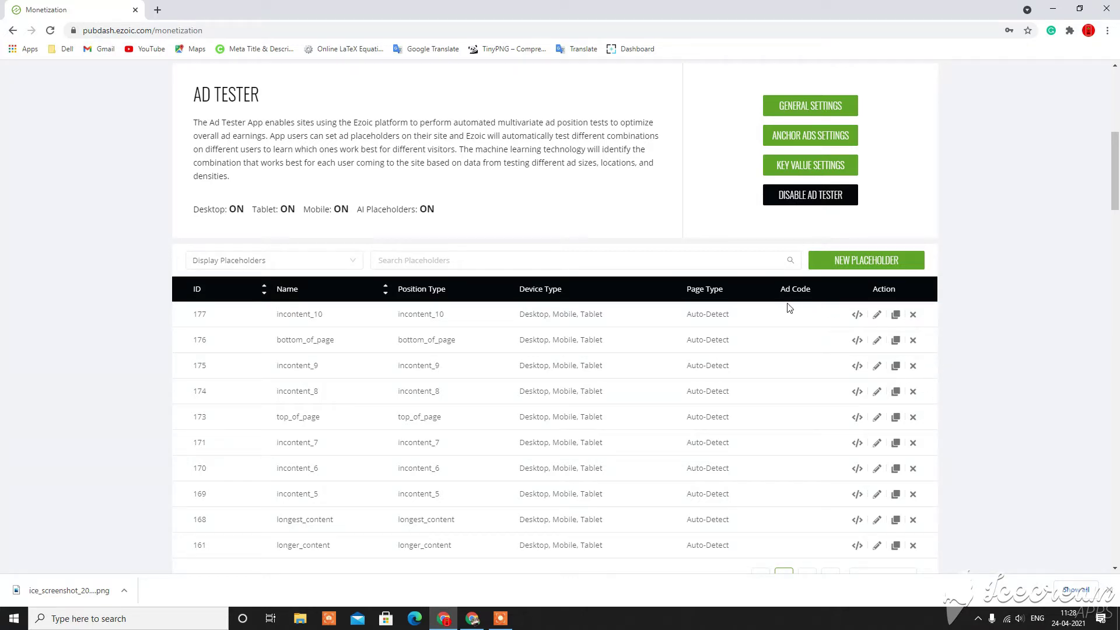
Switch to the WordPress plugins window and open the Add Plugins page and the Ad Inserter settings in separate new tabs.
{"action": "left_click", "coordinate": [473, 620]}
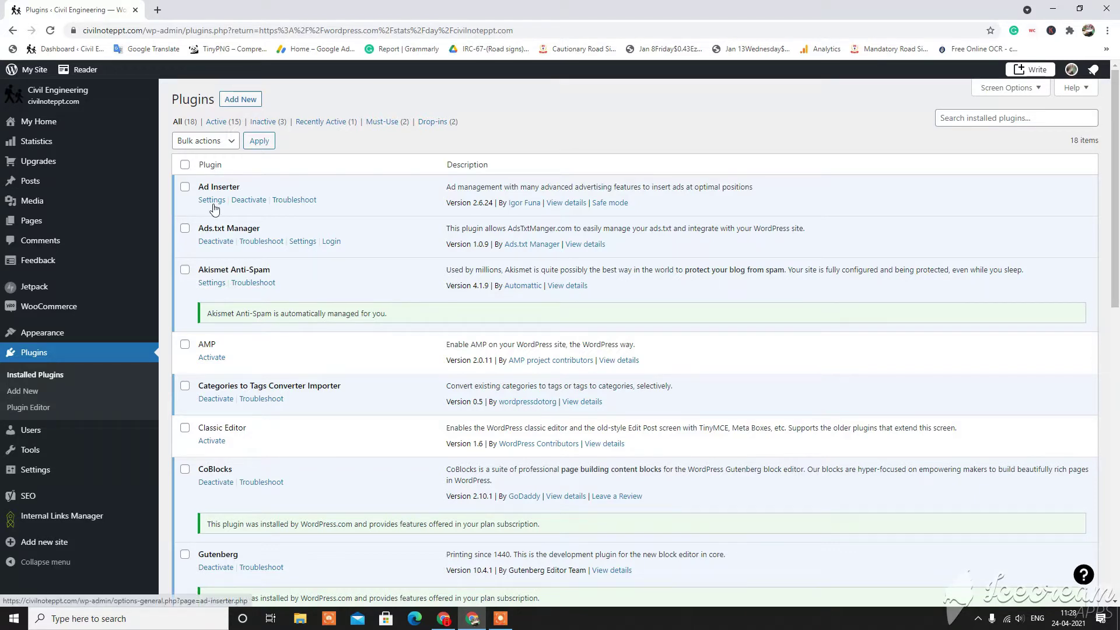
{"action": "right_click", "coordinate": [241, 104]}
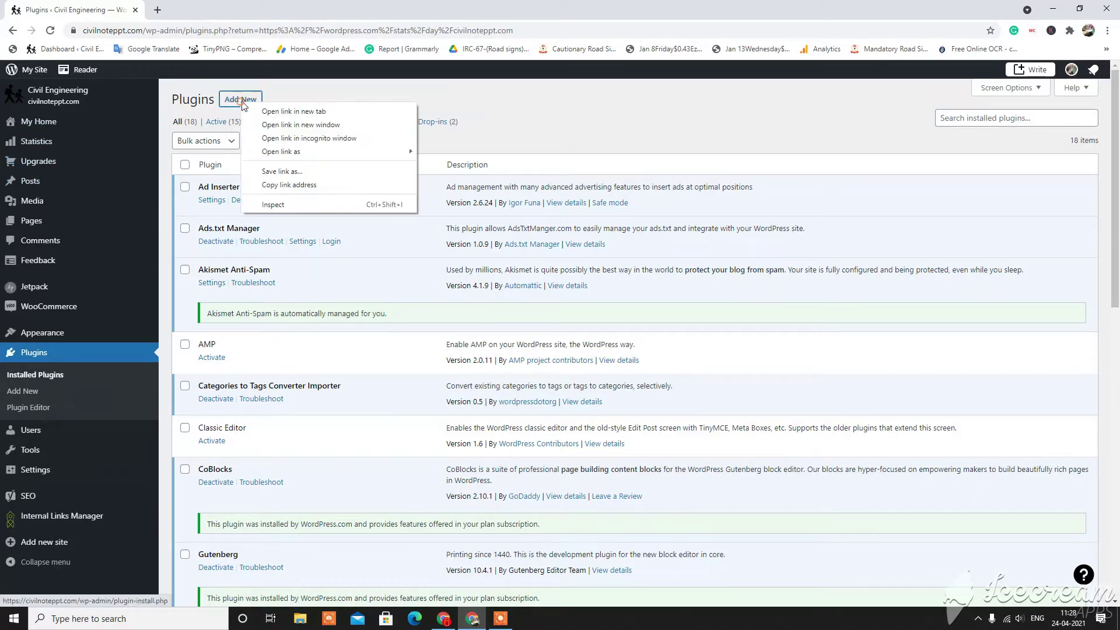
{"action": "left_click", "coordinate": [283, 110]}
{"action": "left_click", "coordinate": [194, 7]}
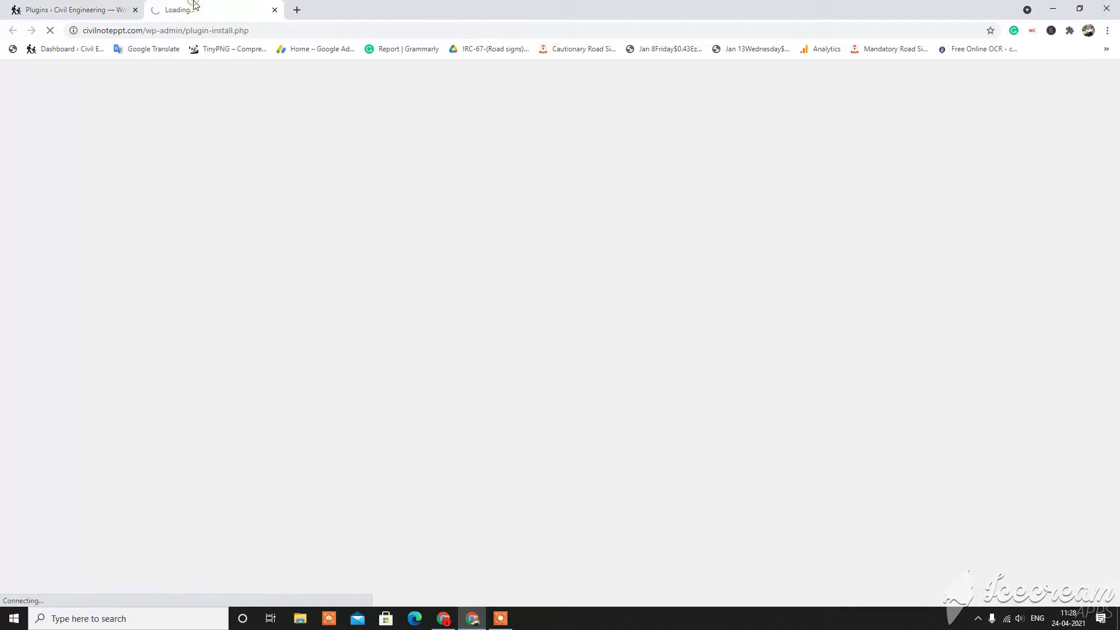
{"action": "left_click", "coordinate": [97, 7]}
{"action": "left_click", "coordinate": [232, 6]}
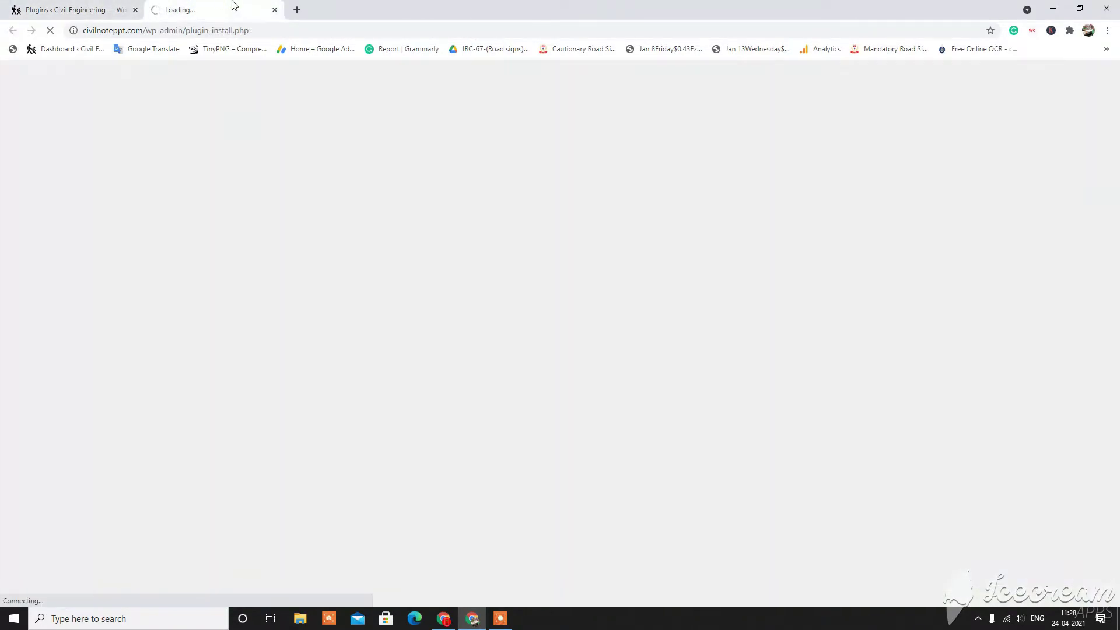
{"action": "left_click", "coordinate": [105, 8]}
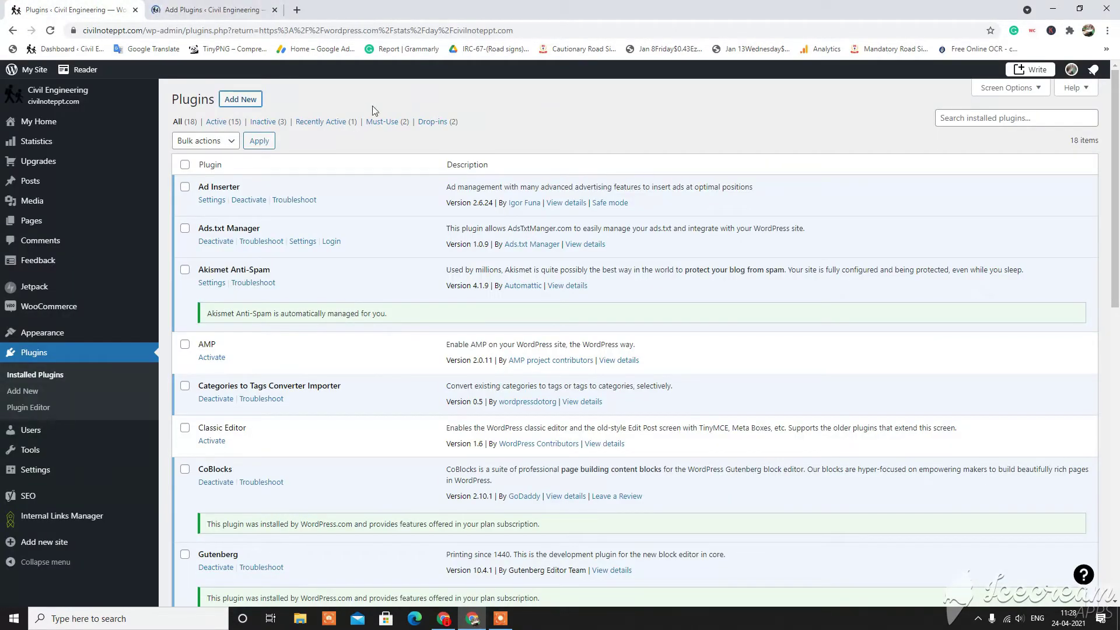
{"action": "right_click", "coordinate": [212, 206]}
{"action": "left_click", "coordinate": [233, 215]}
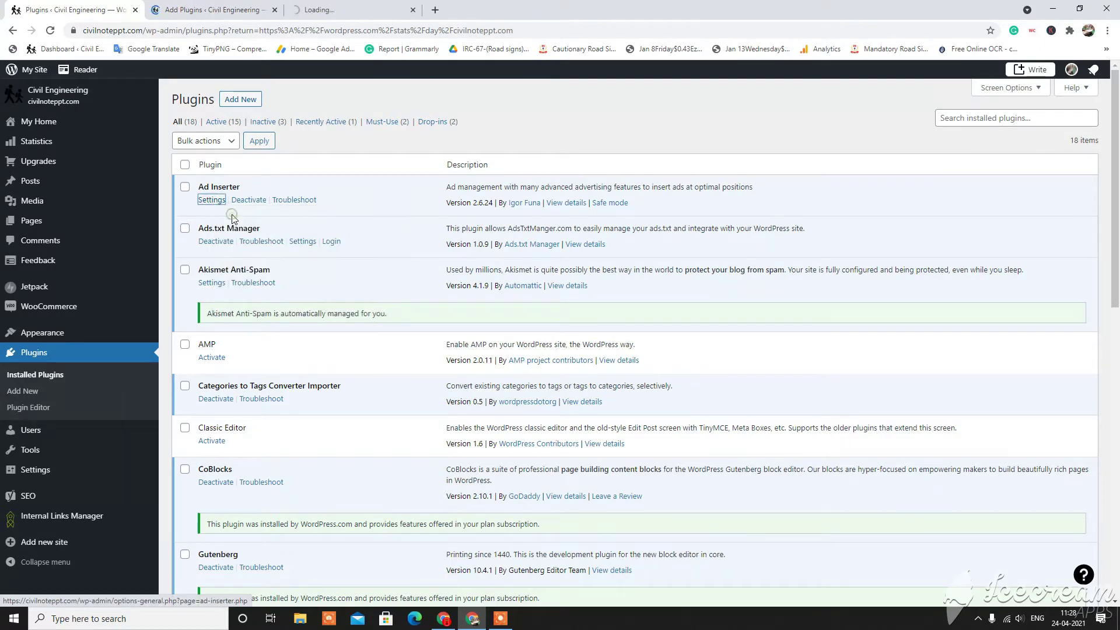
Search the Add Plugins page for "ad inserter".
{"action": "left_click", "coordinate": [210, 9]}
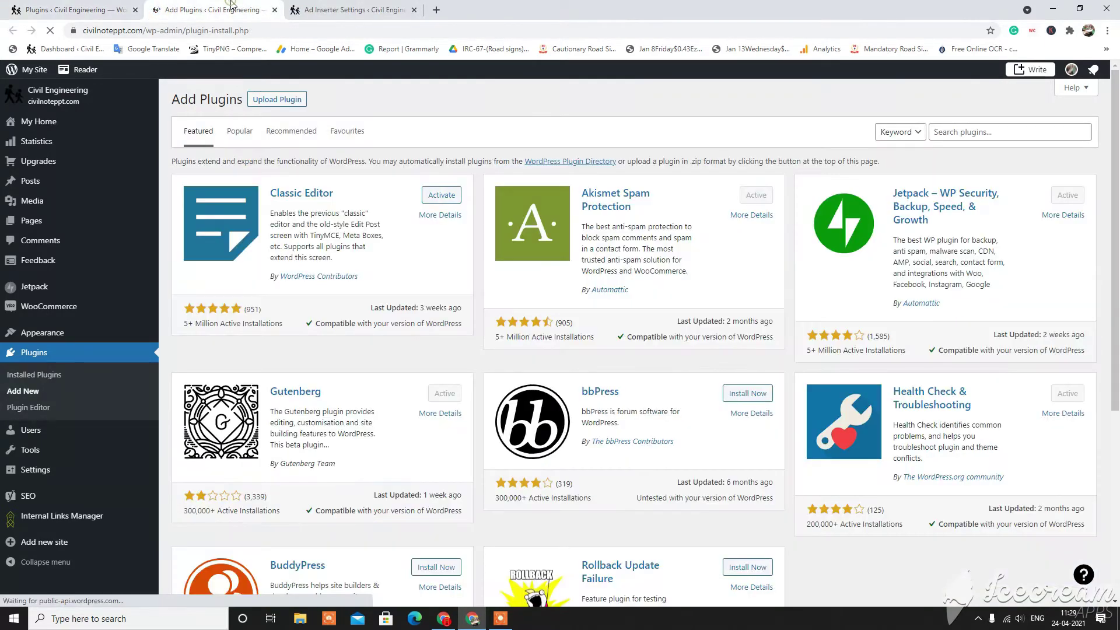
{"action": "left_click", "coordinate": [995, 133]}
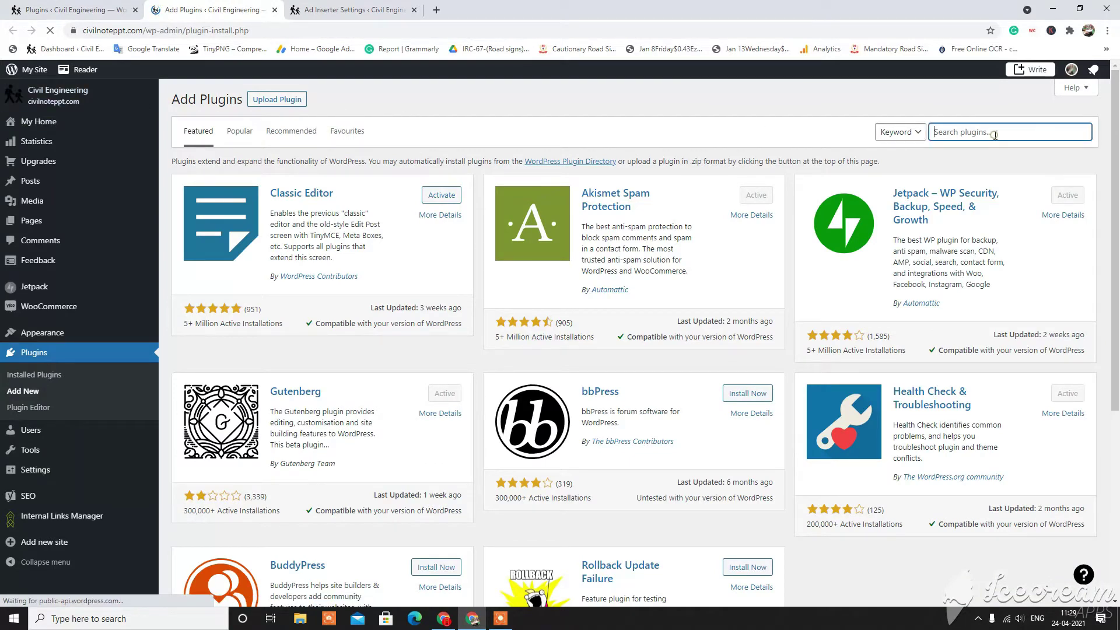
{"action": "type", "text": "ad inserter"}
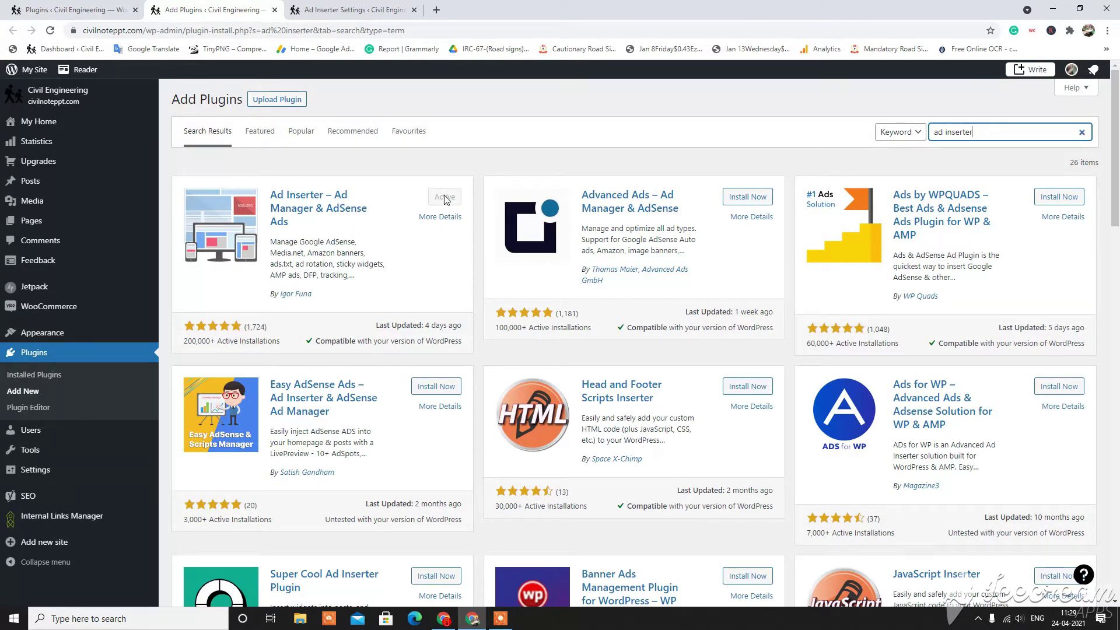
View code blocks 3, 16 and 1 in the Ad Inserter settings.
{"action": "left_click", "coordinate": [337, 7]}
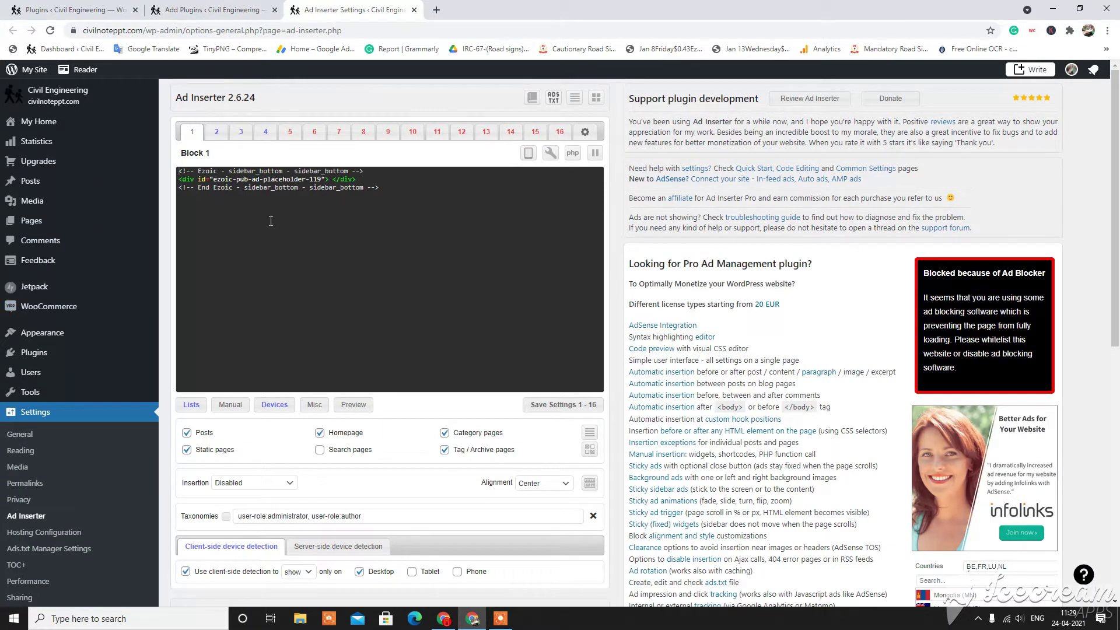
{"action": "left_click", "coordinate": [244, 131]}
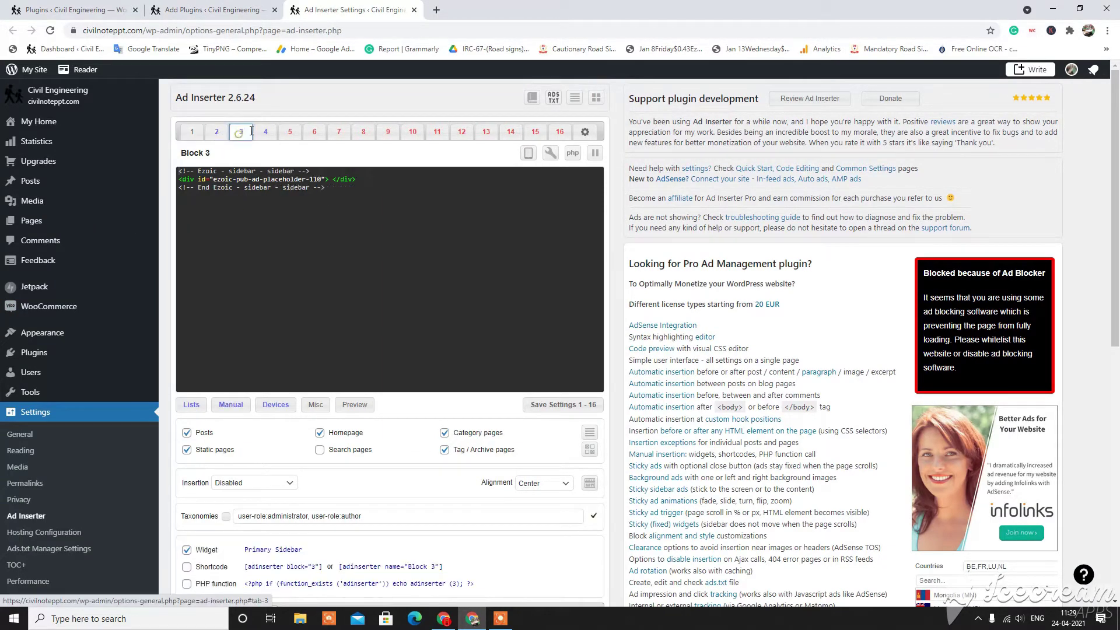
{"action": "left_click", "coordinate": [559, 132]}
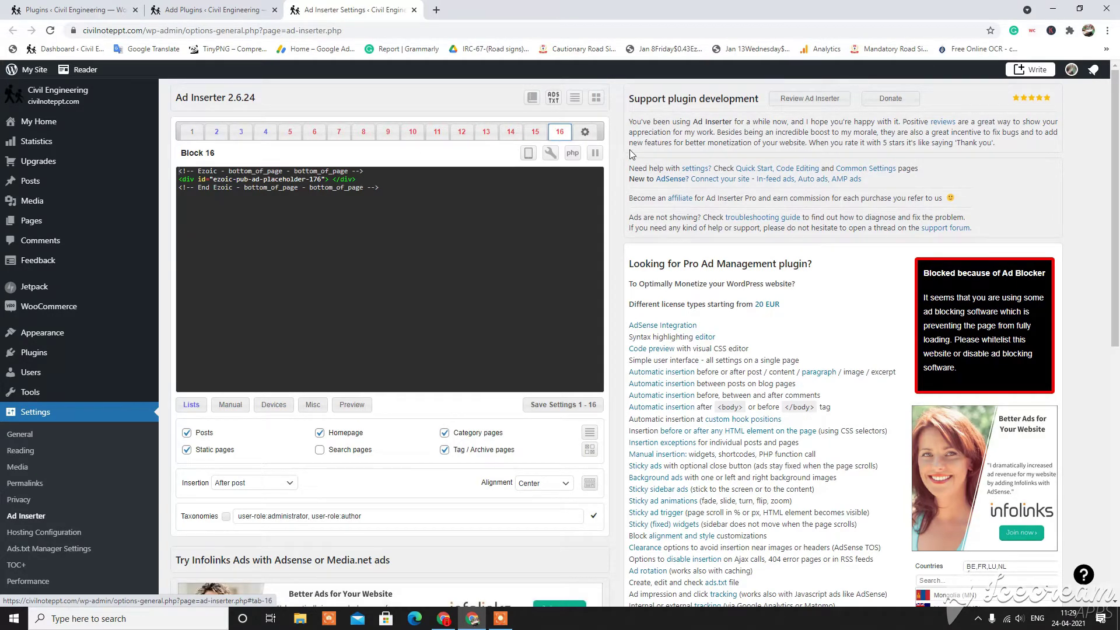
{"action": "left_click", "coordinate": [194, 132]}
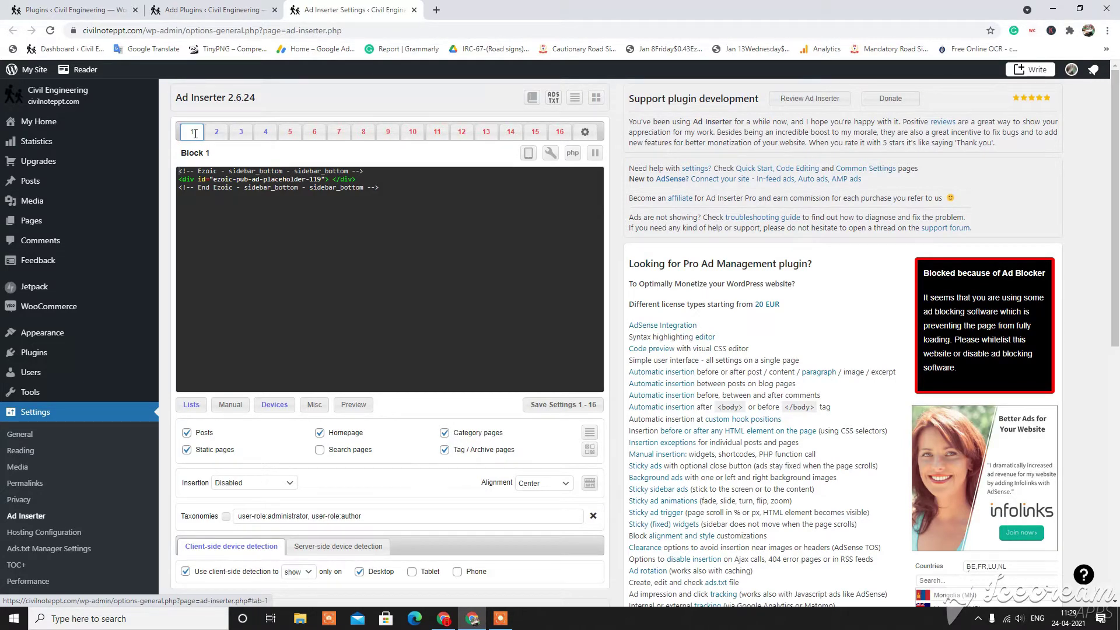
Open the civilnoteppt.com homepage in a new browser tab.
{"action": "left_click", "coordinate": [435, 10]}
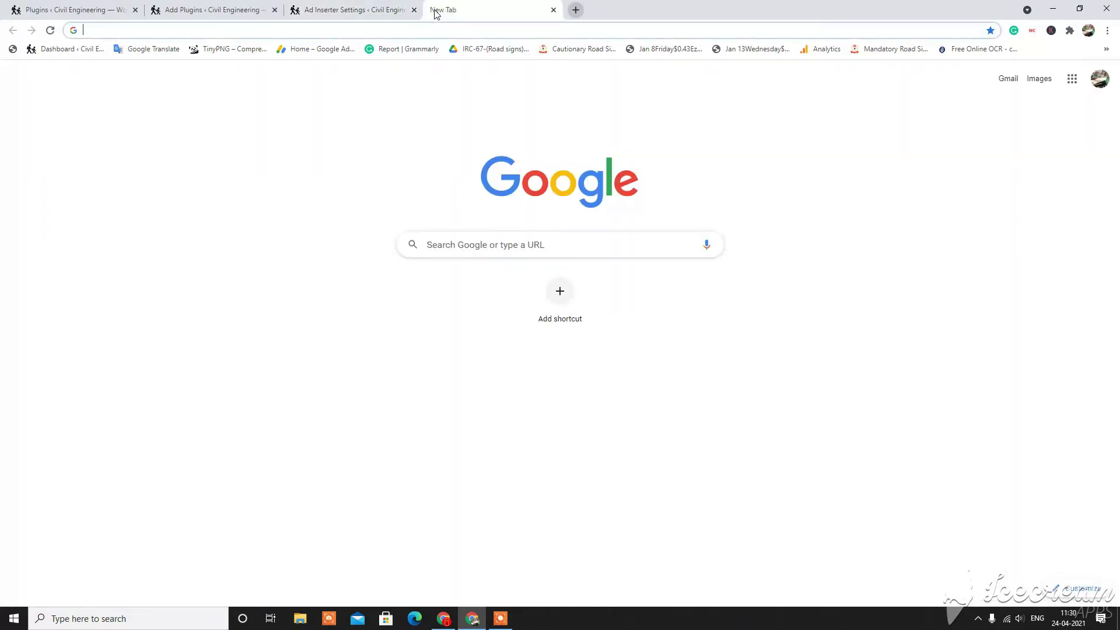
{"action": "left_click", "coordinate": [385, 10]}
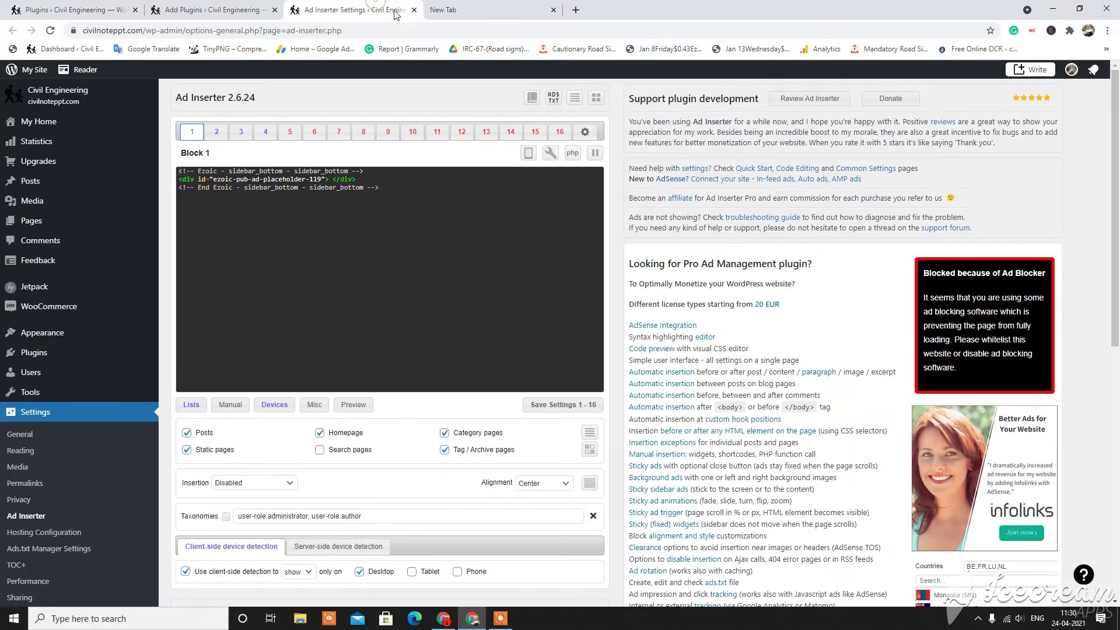
{"action": "left_click", "coordinate": [454, 9]}
{"action": "type", "text": "ci"}
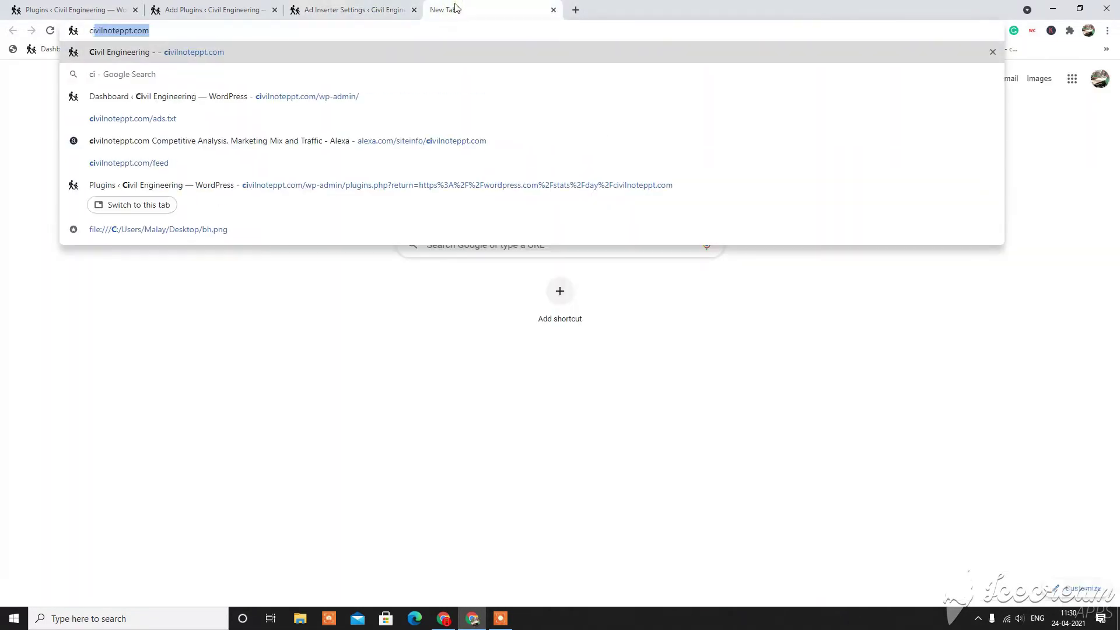
{"action": "key", "text": "Return"}
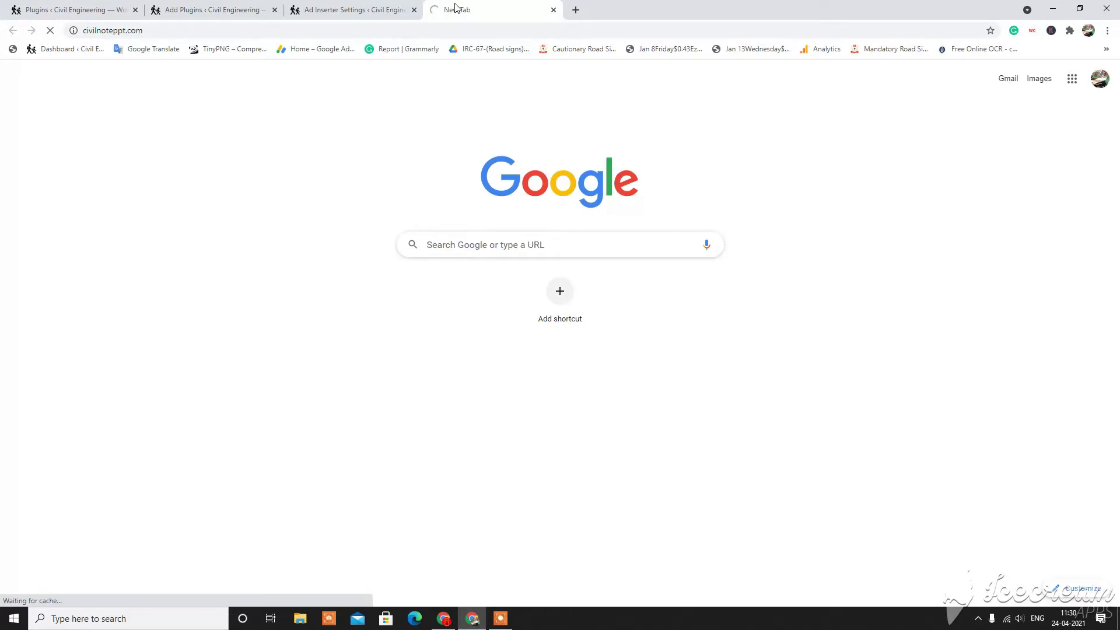
{"action": "left_click", "coordinate": [353, 10]}
{"action": "left_click", "coordinate": [467, 10]}
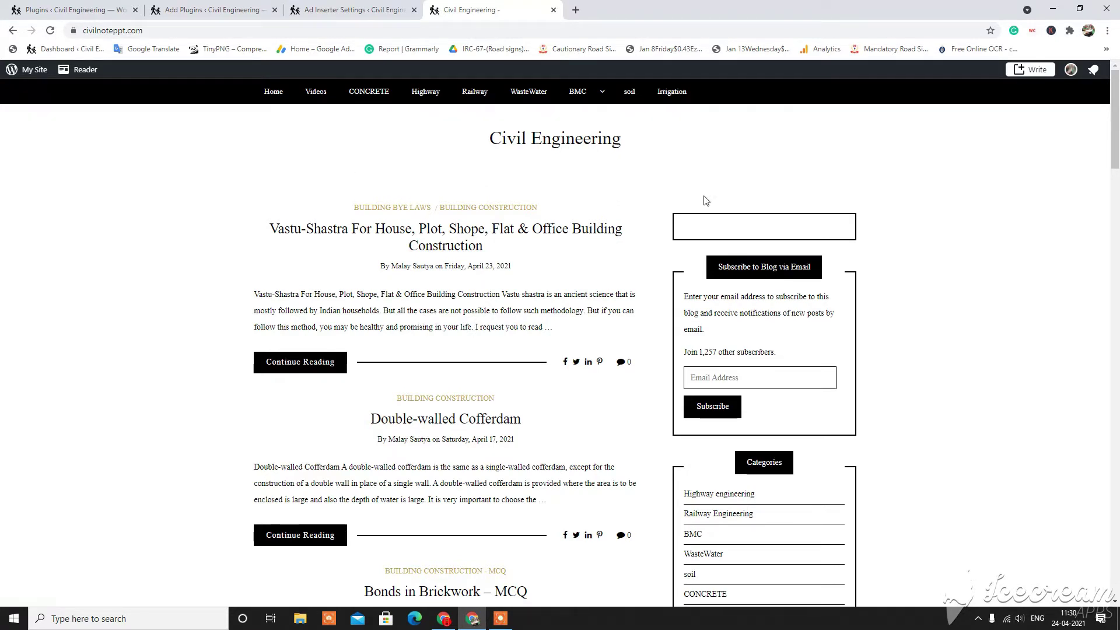
Examine the homepage's post list and sidebar sections to review where ads can be placed.
{"action": "scroll", "coordinate": [429, 191], "scroll_direction": "down", "scroll_amount": 3}
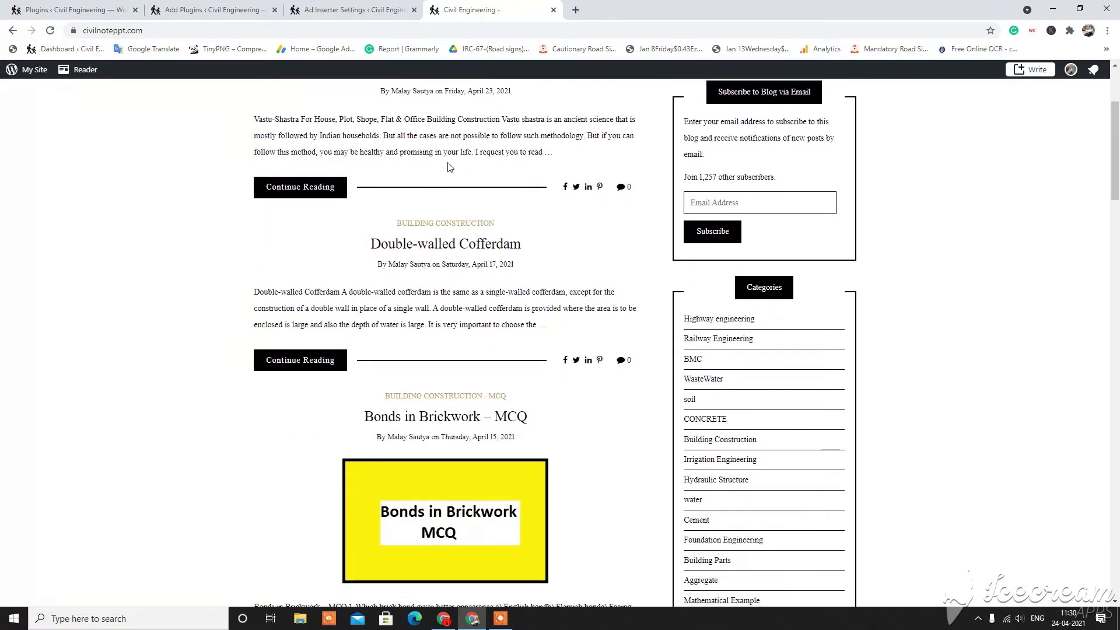
{"action": "scroll", "coordinate": [469, 237], "scroll_direction": "up", "scroll_amount": 3}
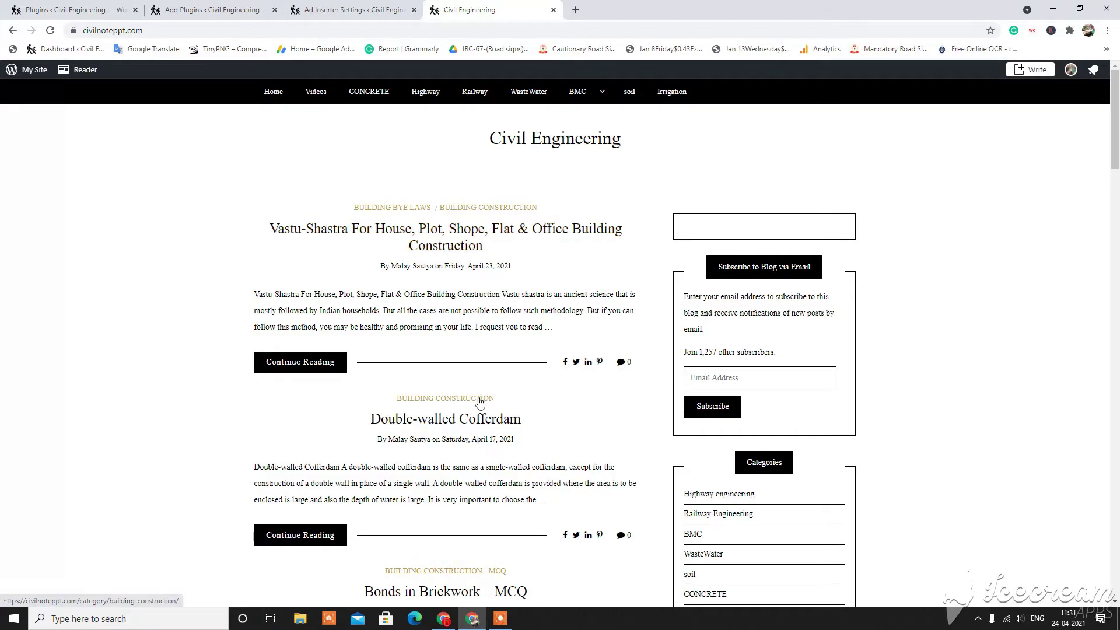
{"action": "scroll", "coordinate": [480, 396], "scroll_direction": "down", "scroll_amount": 2}
{"action": "scroll", "coordinate": [480, 396], "scroll_direction": "down", "scroll_amount": 2}
{"action": "scroll", "coordinate": [467, 382], "scroll_direction": "down", "scroll_amount": 7}
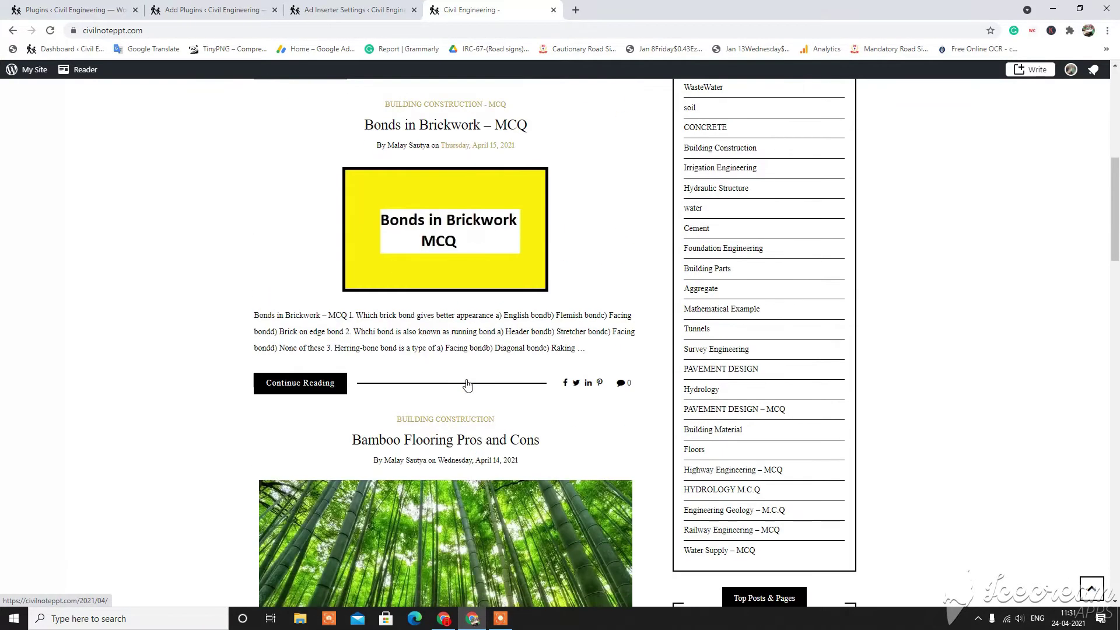
{"action": "scroll", "coordinate": [466, 382], "scroll_direction": "up", "scroll_amount": 6}
{"action": "scroll", "coordinate": [411, 254], "scroll_direction": "down", "scroll_amount": 8}
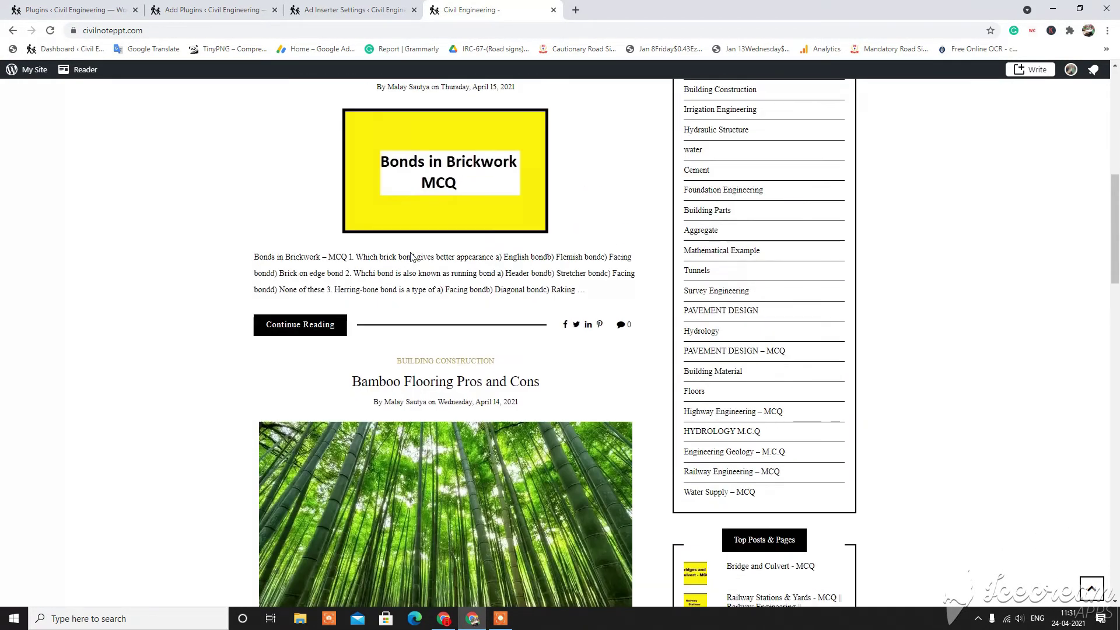
{"action": "scroll", "coordinate": [411, 257], "scroll_direction": "down", "scroll_amount": 3}
{"action": "scroll", "coordinate": [411, 257], "scroll_direction": "up", "scroll_amount": 7}
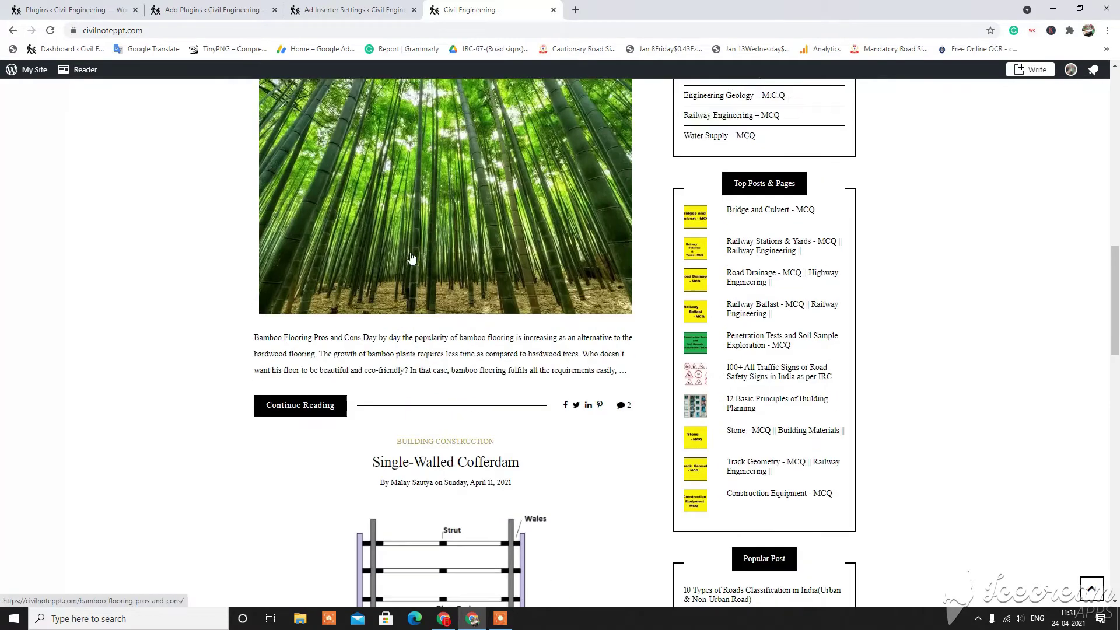
{"action": "scroll", "coordinate": [411, 257], "scroll_direction": "up", "scroll_amount": 8}
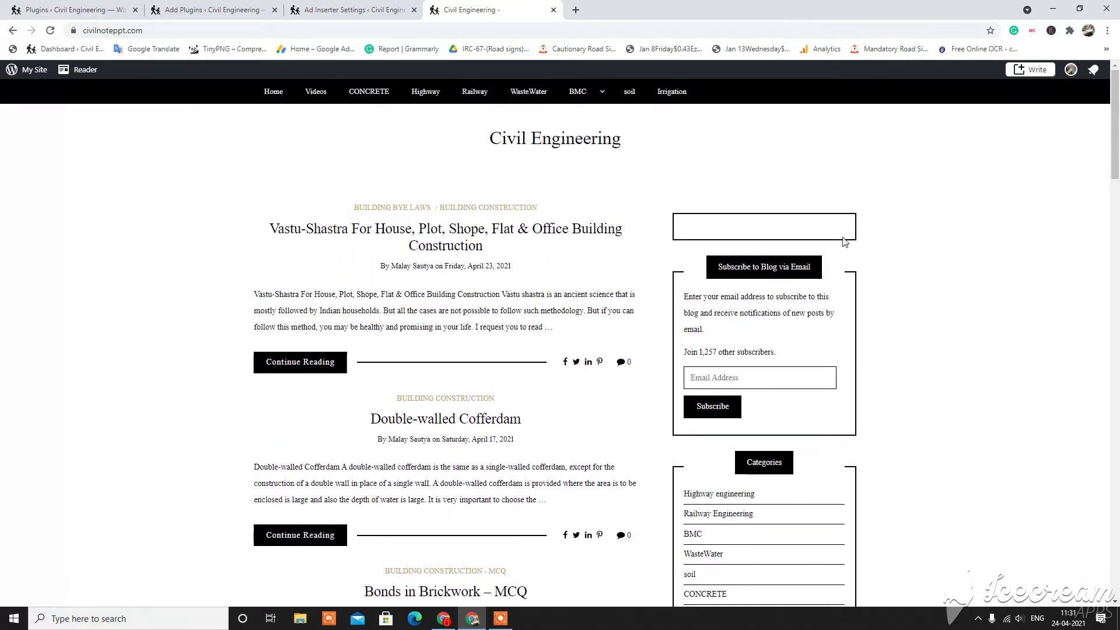
{"action": "scroll", "coordinate": [795, 228], "scroll_direction": "down", "scroll_amount": 3}
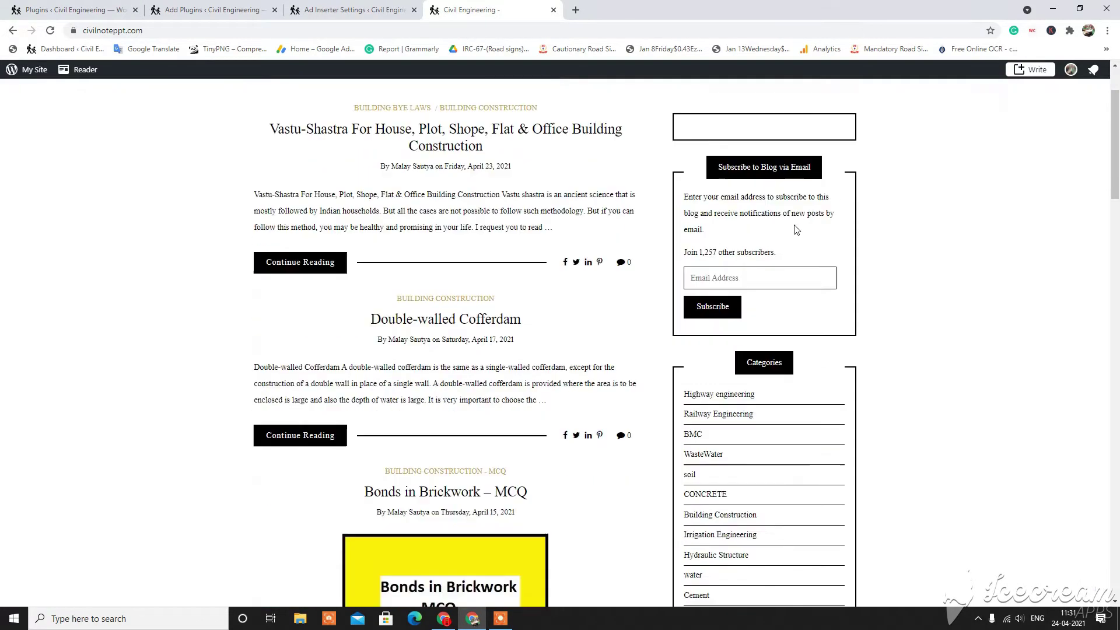
{"action": "scroll", "coordinate": [752, 286], "scroll_direction": "down", "scroll_amount": 10}
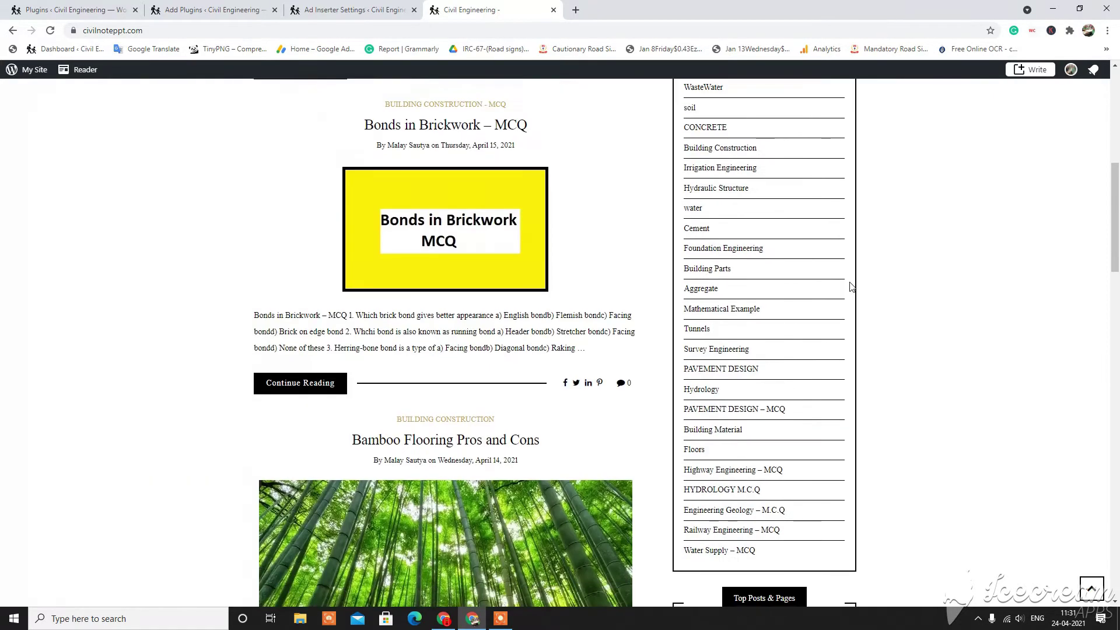
{"action": "scroll", "coordinate": [790, 284], "scroll_direction": "down", "scroll_amount": 9}
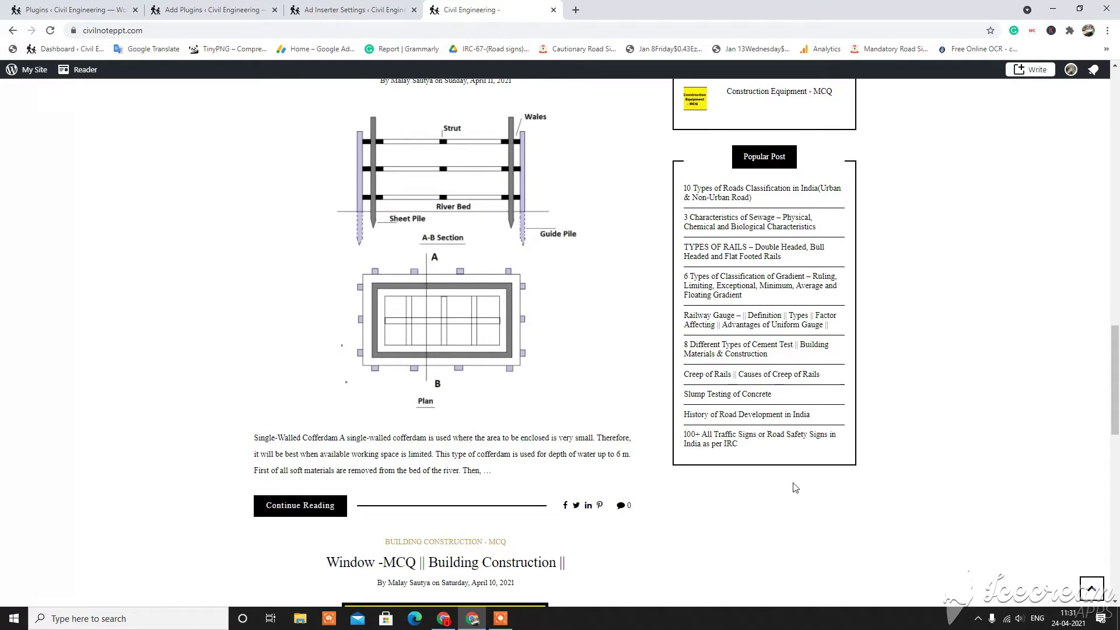
{"action": "scroll", "coordinate": [796, 488], "scroll_direction": "up", "scroll_amount": 20}
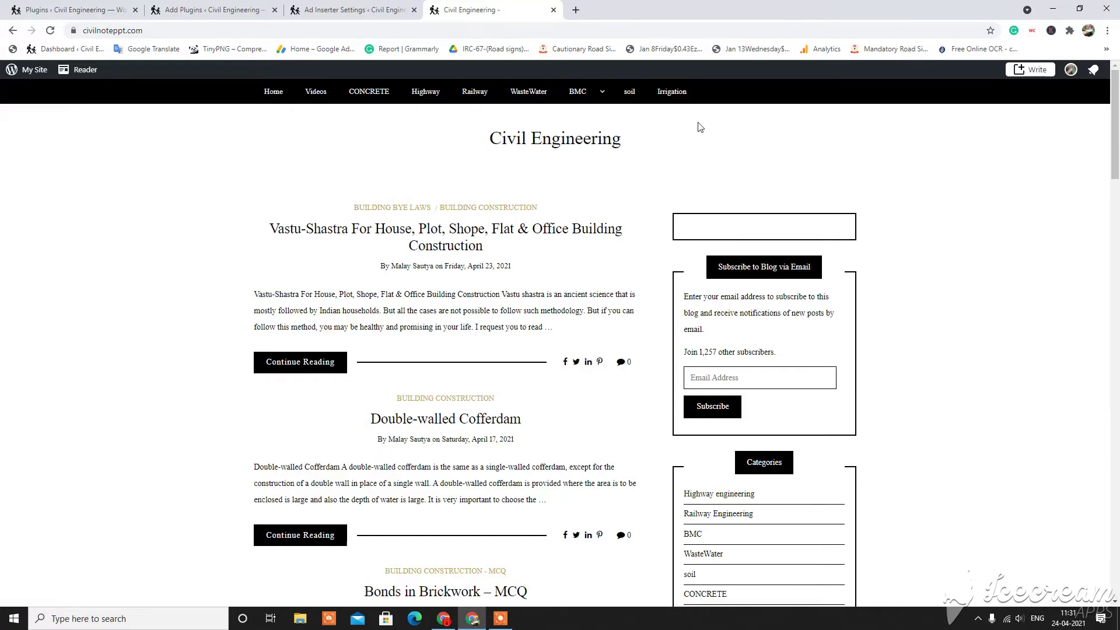
{"action": "scroll", "coordinate": [461, 239], "scroll_direction": "down", "scroll_amount": 4}
{"action": "scroll", "coordinate": [467, 234], "scroll_direction": "up", "scroll_amount": 4}
{"action": "scroll", "coordinate": [620, 425], "scroll_direction": "down", "scroll_amount": 4}
{"action": "scroll", "coordinate": [620, 425], "scroll_direction": "up", "scroll_amount": 4}
{"action": "scroll", "coordinate": [445, 418], "scroll_direction": "down", "scroll_amount": 9}
{"action": "scroll", "coordinate": [445, 418], "scroll_direction": "down", "scroll_amount": 5}
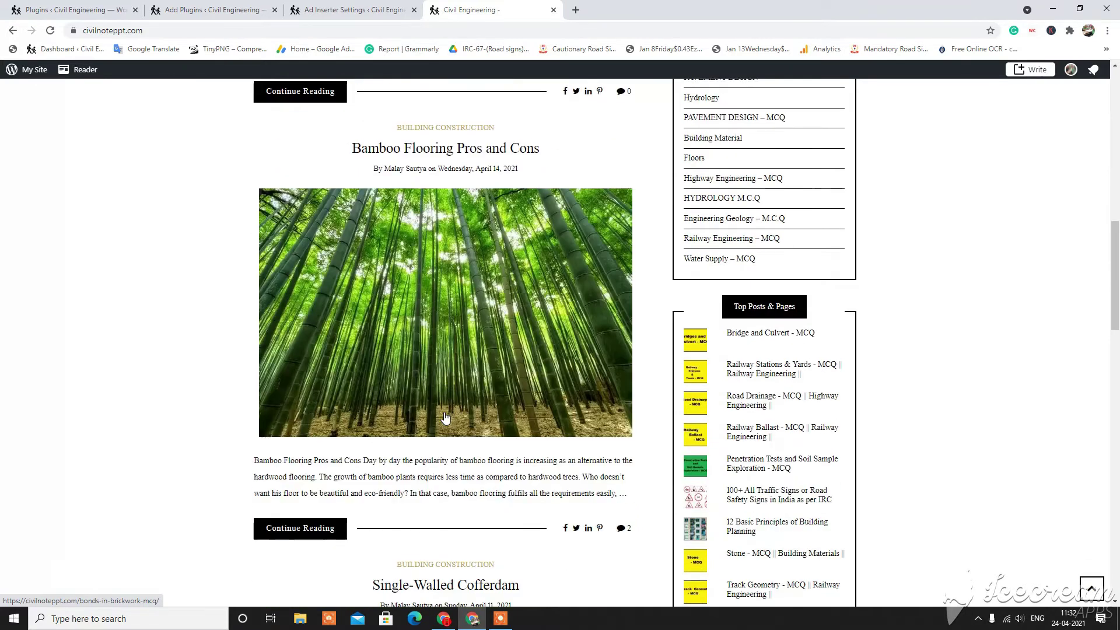
Open the "Bamboo Flooring Pros and Cons" post and examine its sidebar and content area for possible ad positions.
{"action": "scroll", "coordinate": [461, 282], "scroll_direction": "up", "scroll_amount": 3}
{"action": "left_click", "coordinate": [460, 275]}
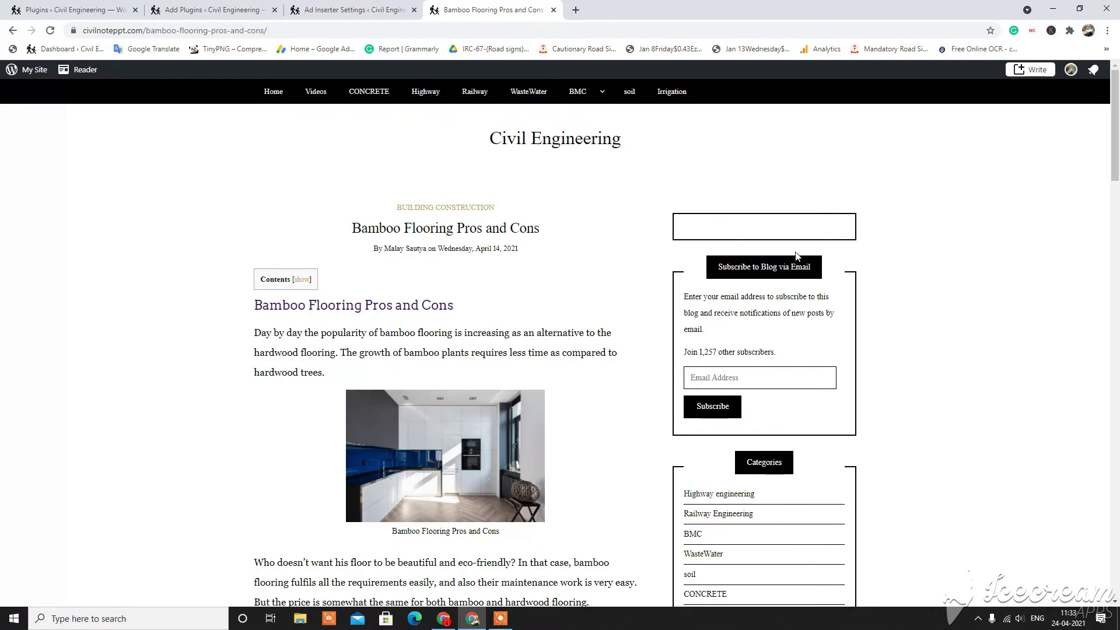
{"action": "scroll", "coordinate": [788, 265], "scroll_direction": "down", "scroll_amount": 2}
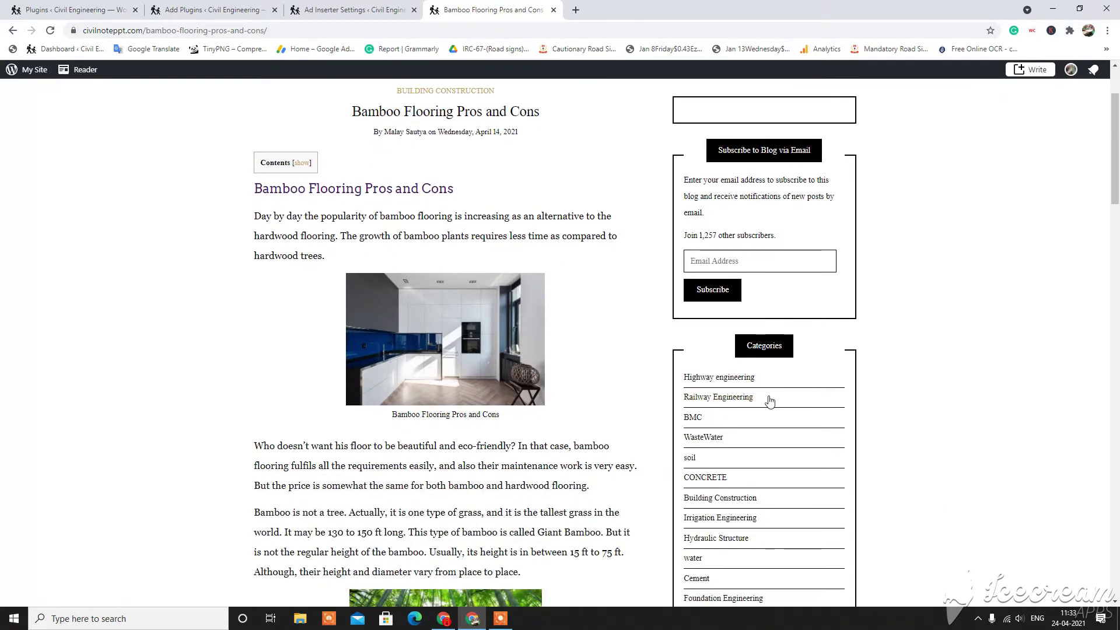
{"action": "scroll", "coordinate": [769, 409], "scroll_direction": "down", "scroll_amount": 10}
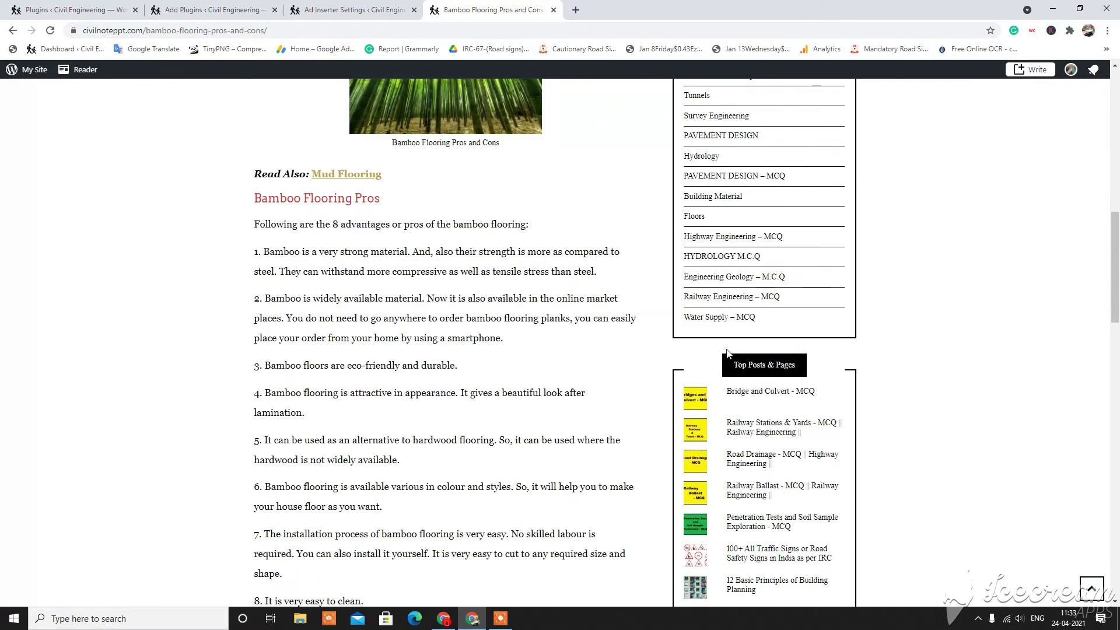
{"action": "scroll", "coordinate": [727, 352], "scroll_direction": "down", "scroll_amount": 9}
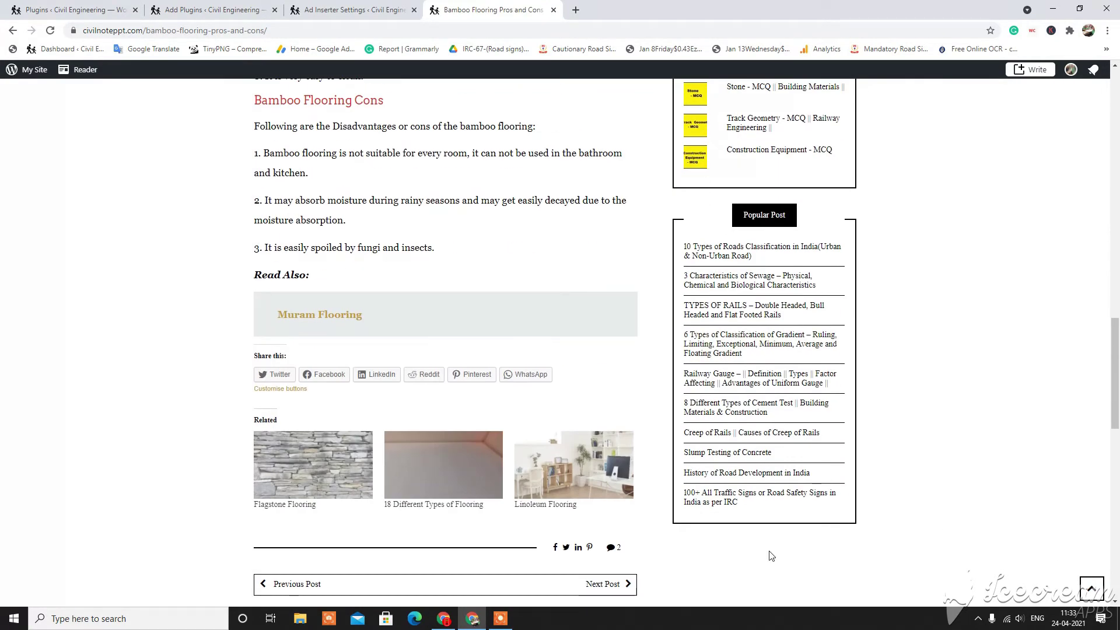
{"action": "scroll", "coordinate": [772, 556], "scroll_direction": "down", "scroll_amount": 4}
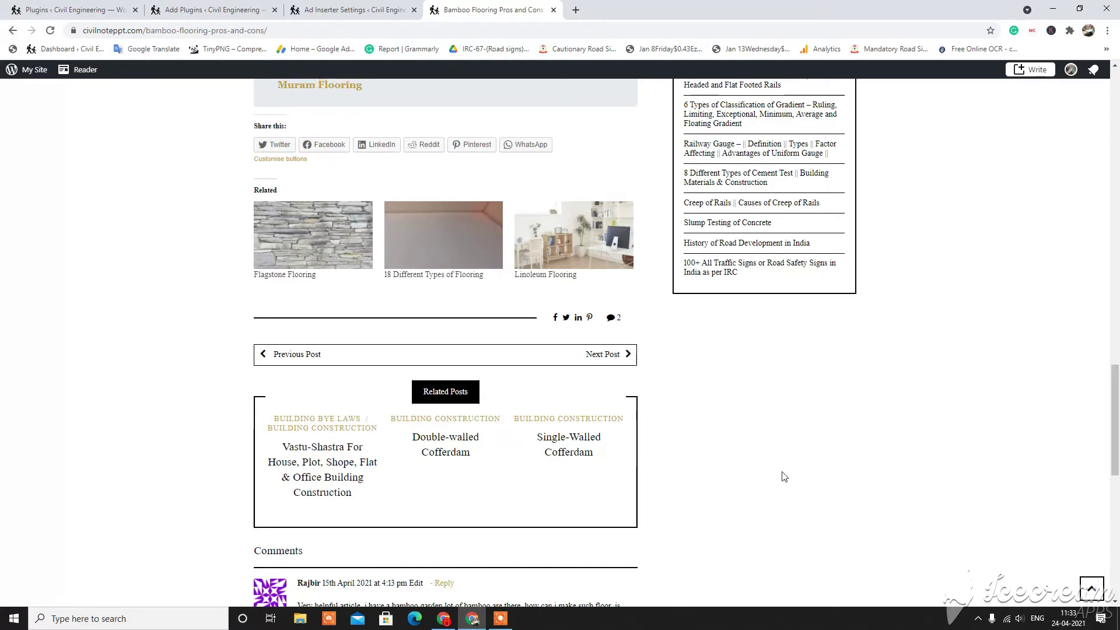
{"action": "scroll", "coordinate": [784, 477], "scroll_direction": "up", "scroll_amount": 13}
{"action": "scroll", "coordinate": [783, 476], "scroll_direction": "up", "scroll_amount": 11}
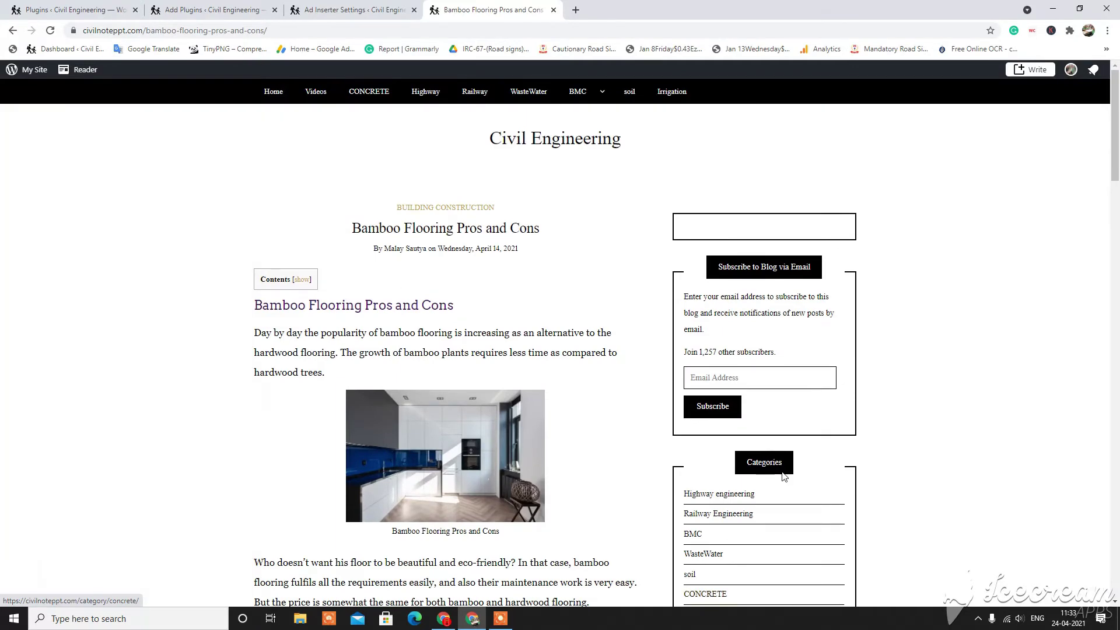
{"action": "scroll", "coordinate": [783, 478], "scroll_direction": "down", "scroll_amount": 7}
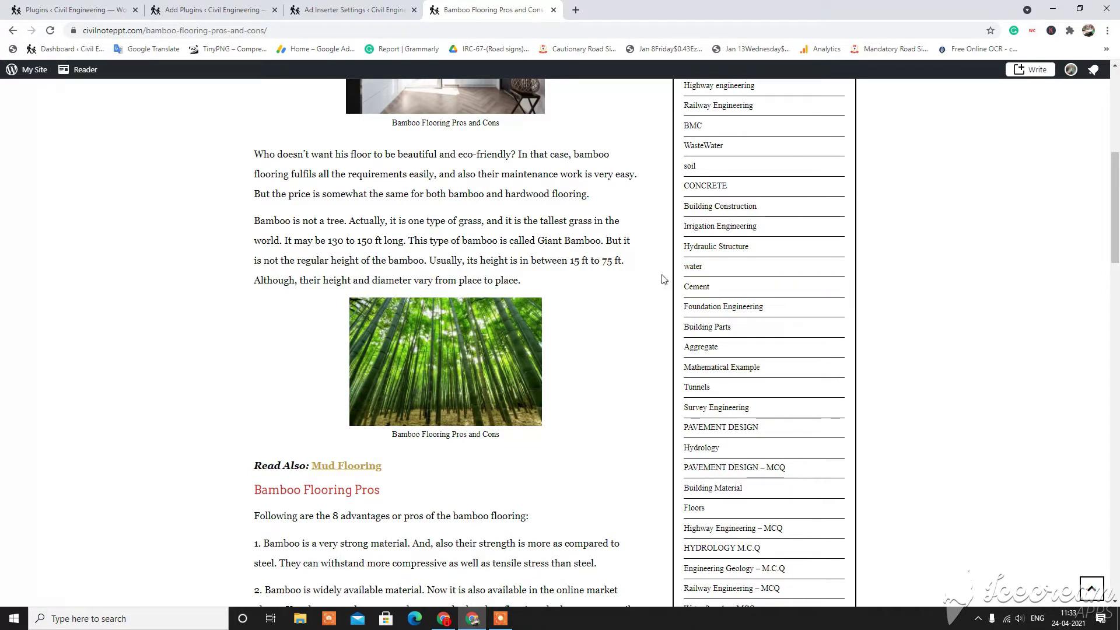
{"action": "scroll", "coordinate": [713, 298], "scroll_direction": "up", "scroll_amount": 7}
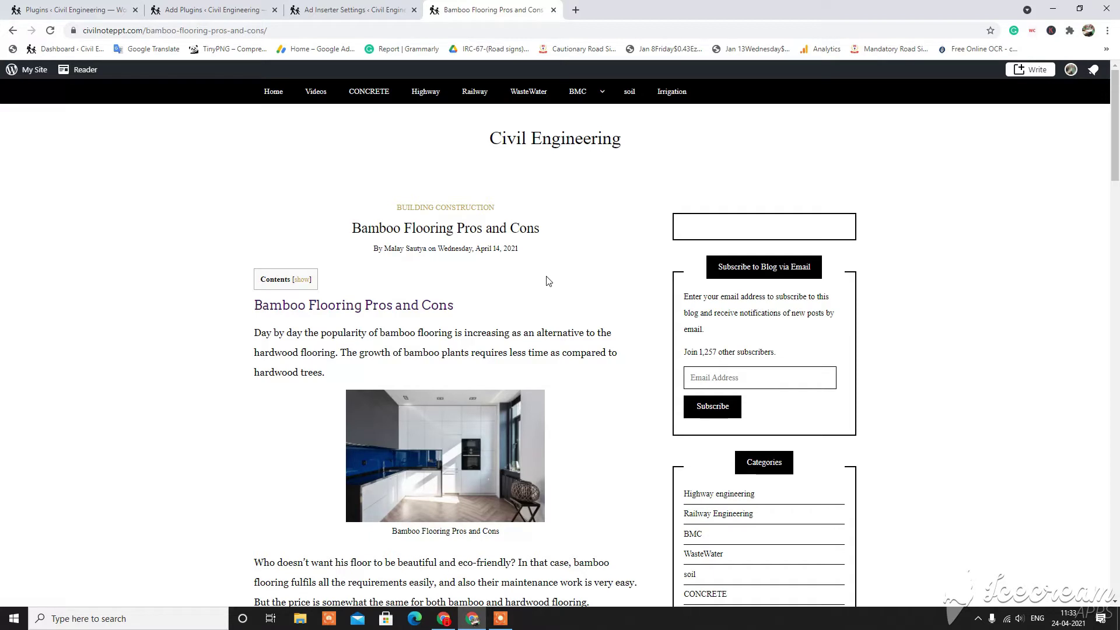
Highlight the post's first content heading and its page title to compare the ad positions around them.
{"action": "scroll", "coordinate": [549, 282], "scroll_direction": "down", "scroll_amount": 2}
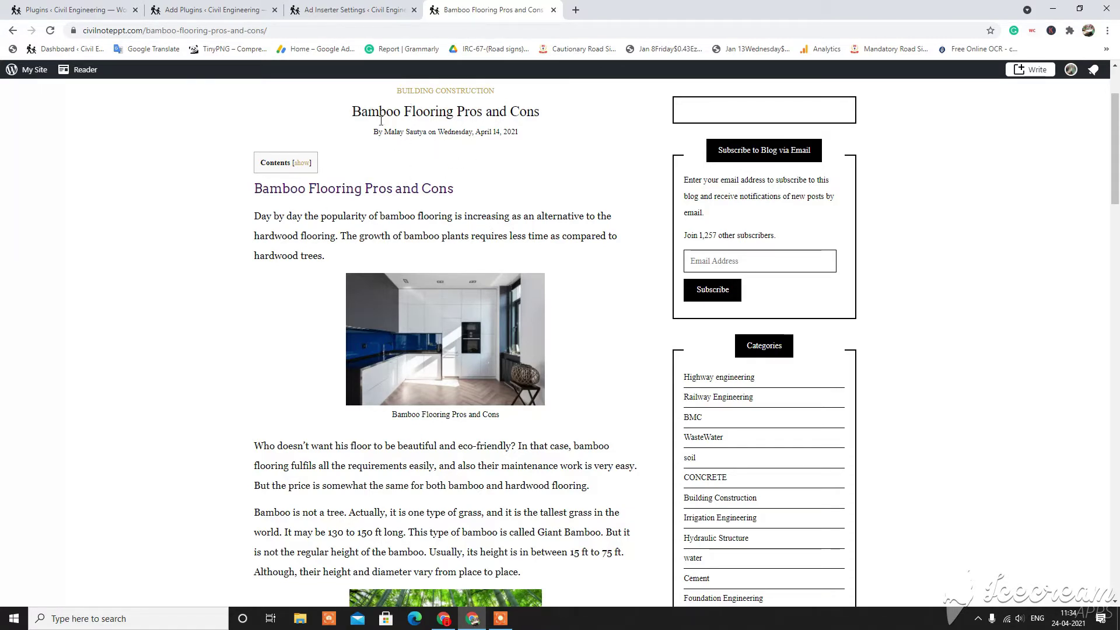
{"action": "left_click_drag", "start_coordinate": [258, 191], "coordinate": [482, 193]}
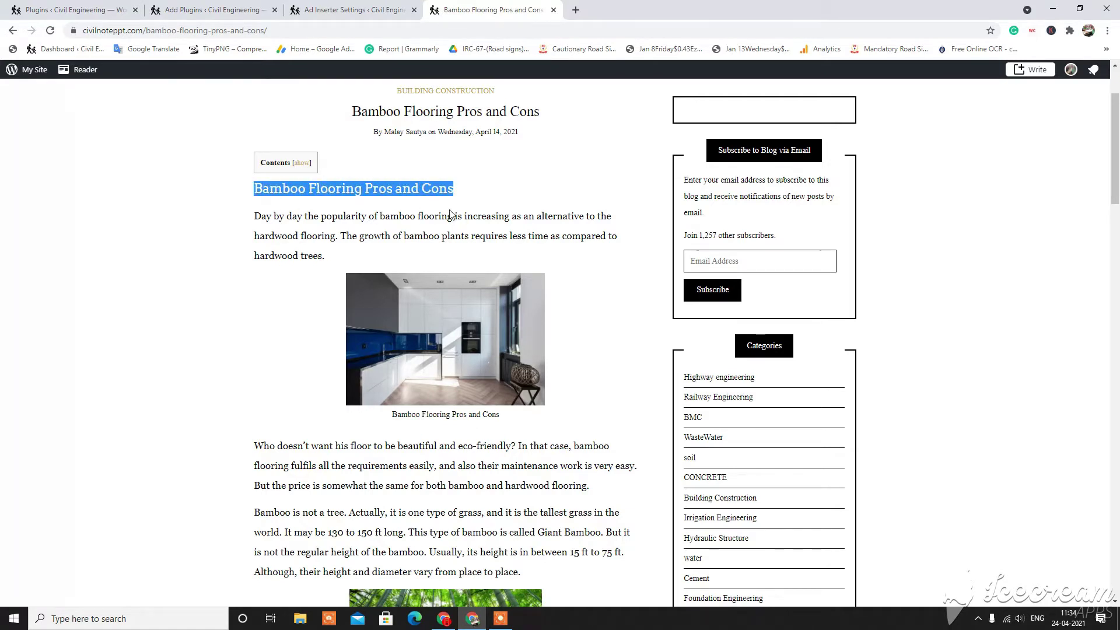
{"action": "scroll", "coordinate": [450, 214], "scroll_direction": "up", "scroll_amount": 2}
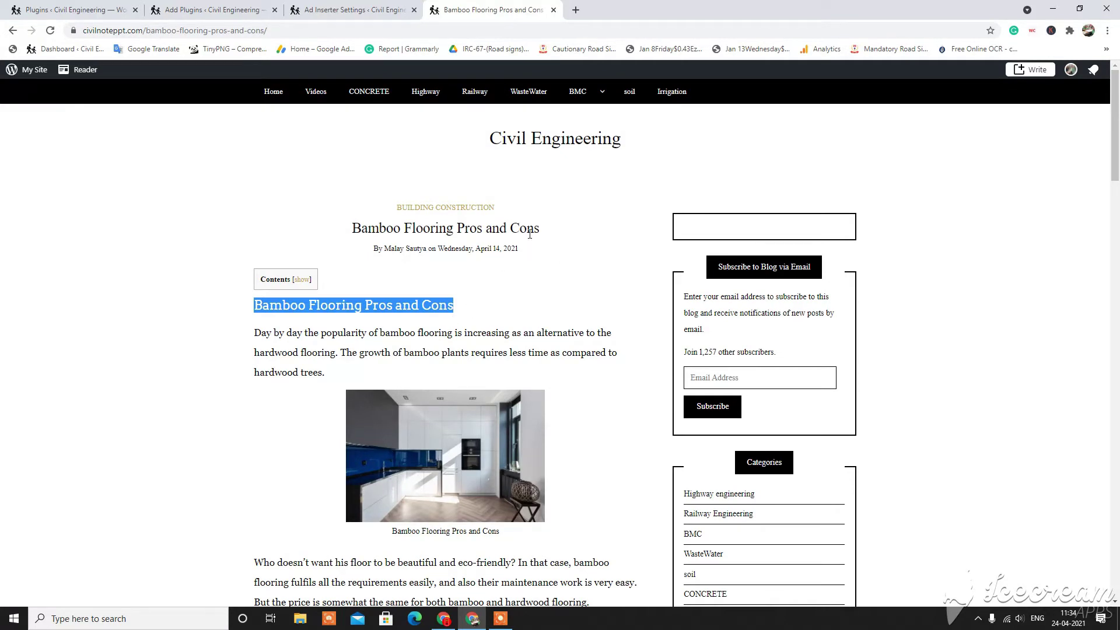
{"action": "left_click_drag", "start_coordinate": [554, 235], "coordinate": [342, 238]}
{"action": "scroll", "coordinate": [559, 252], "scroll_direction": "down", "scroll_amount": 3}
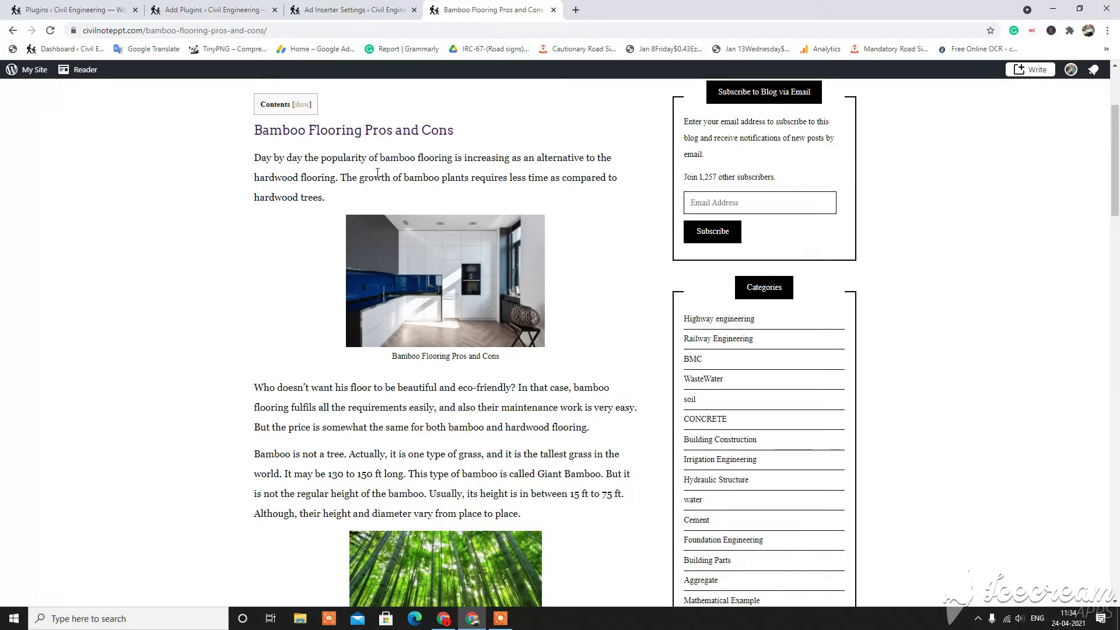
{"action": "scroll", "coordinate": [393, 173], "scroll_direction": "up", "scroll_amount": 3}
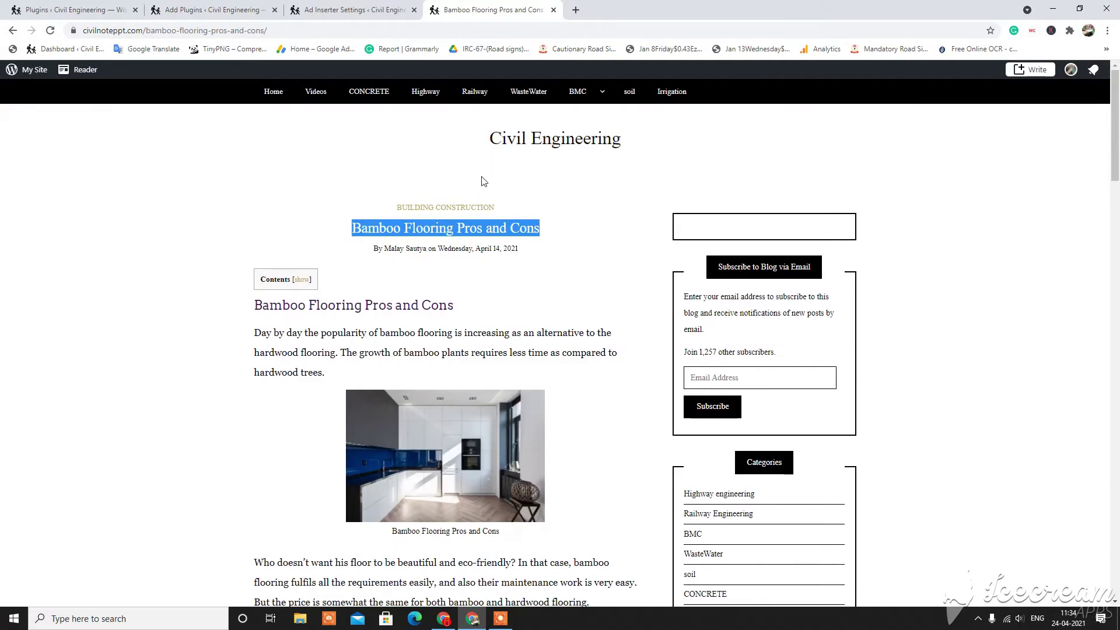
Examine the article body from the opening paragraphs to the share section for in-content ad positions.
{"action": "scroll", "coordinate": [449, 296], "scroll_direction": "down", "scroll_amount": 3}
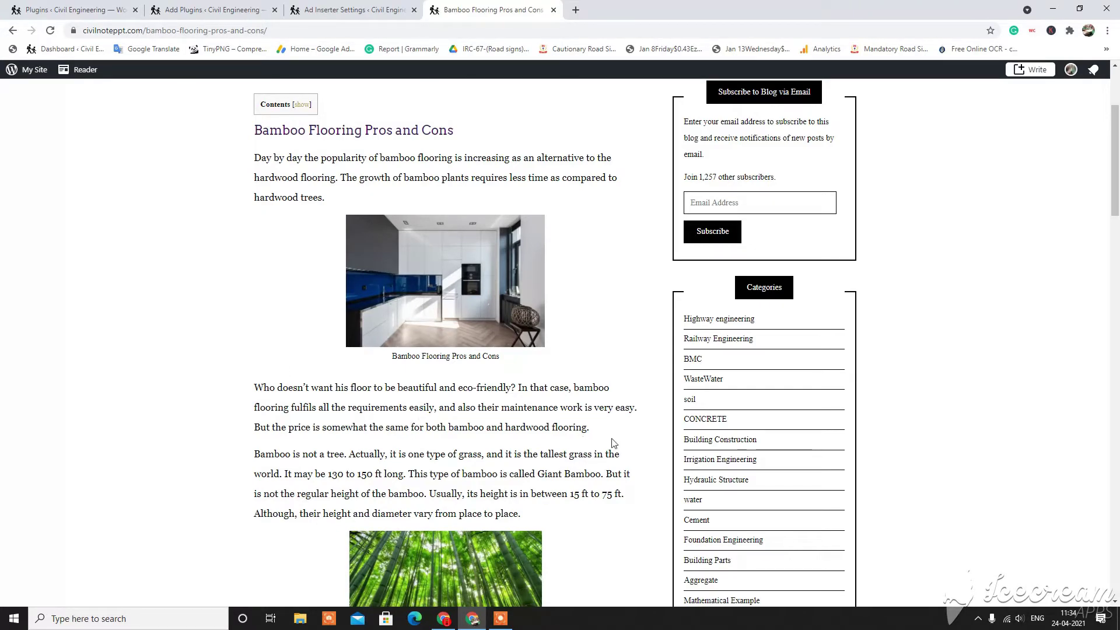
{"action": "scroll", "coordinate": [503, 451], "scroll_direction": "down", "scroll_amount": 5}
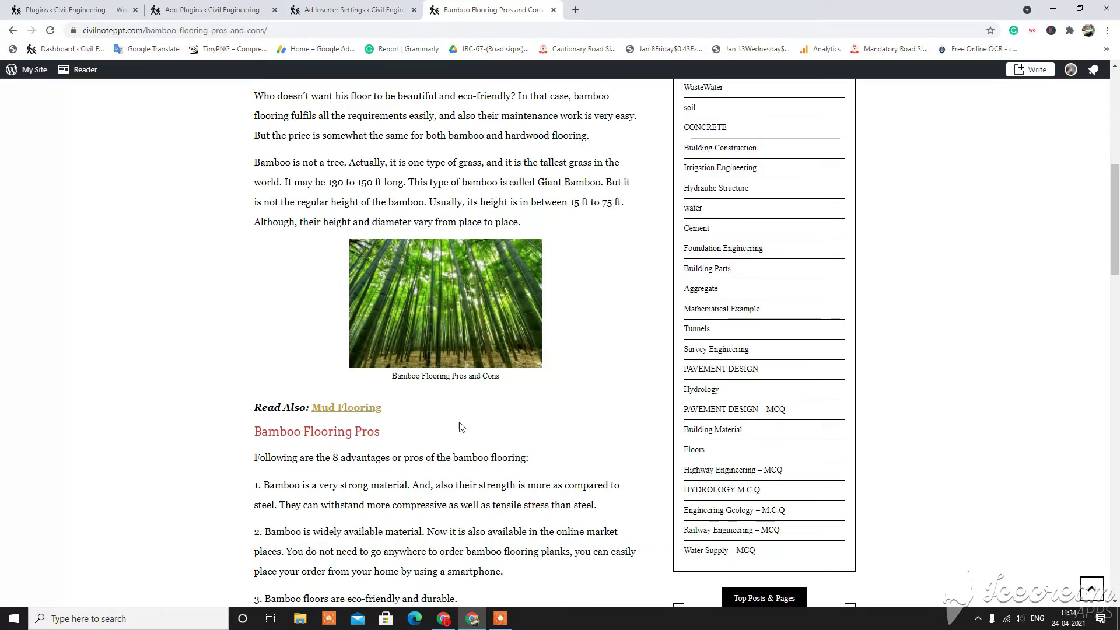
{"action": "scroll", "coordinate": [461, 427], "scroll_direction": "down", "scroll_amount": 4}
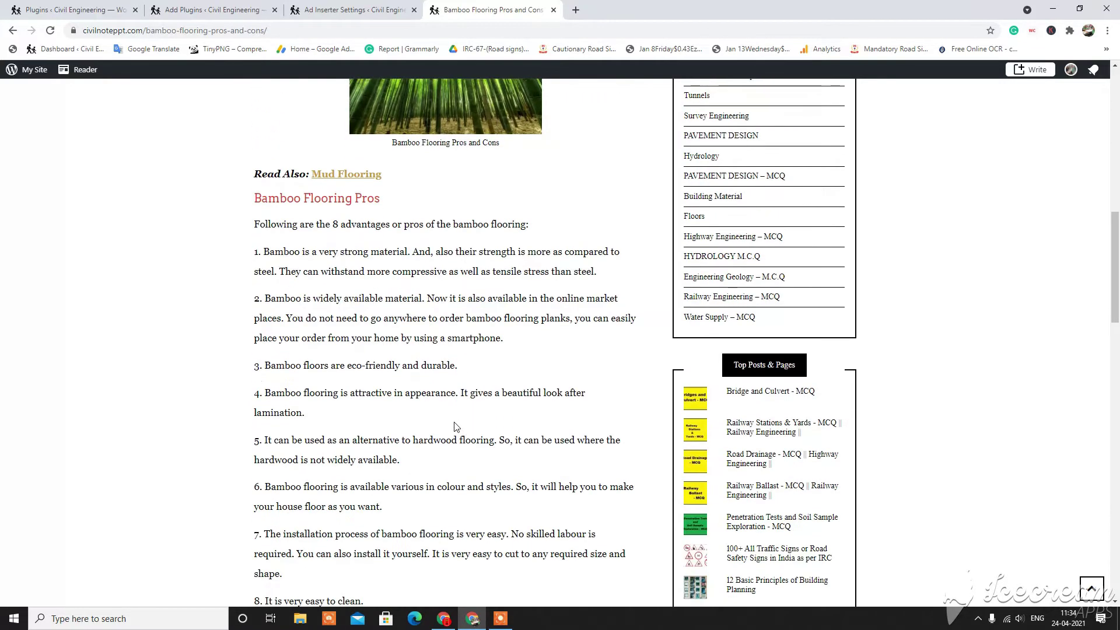
{"action": "scroll", "coordinate": [473, 420], "scroll_direction": "down", "scroll_amount": 2}
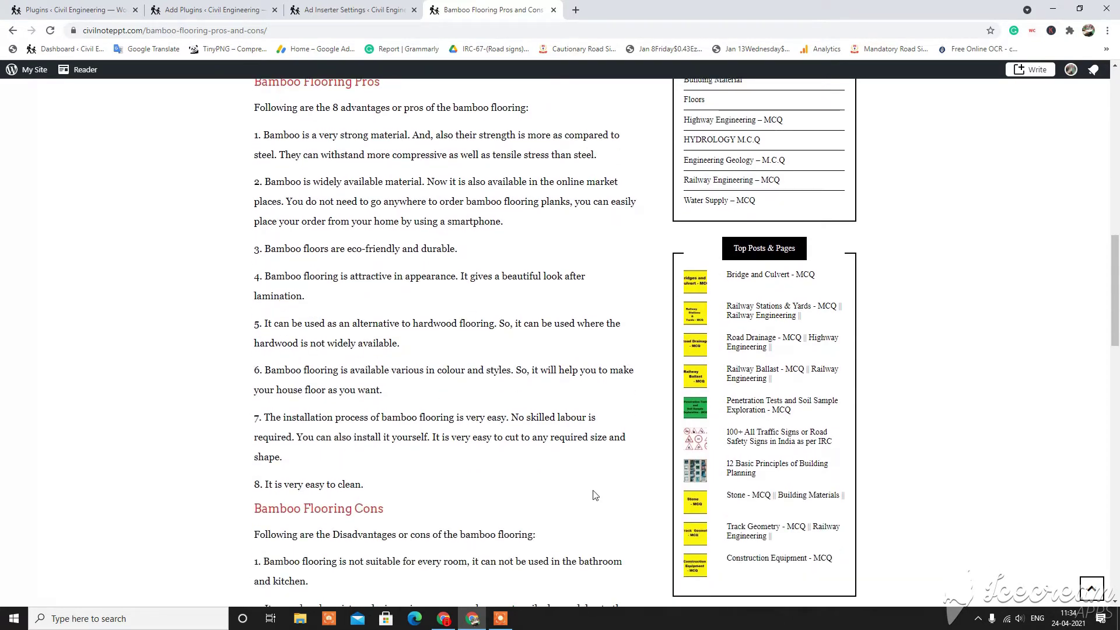
{"action": "scroll", "coordinate": [596, 492], "scroll_direction": "down", "scroll_amount": 4}
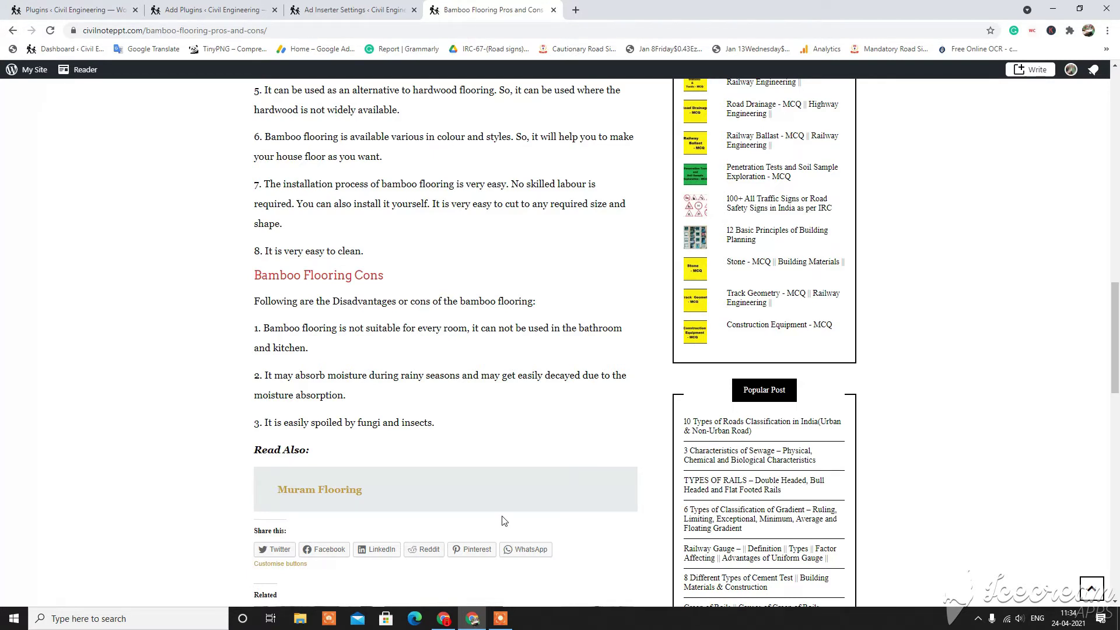
{"action": "scroll", "coordinate": [505, 520], "scroll_direction": "up", "scroll_amount": 20}
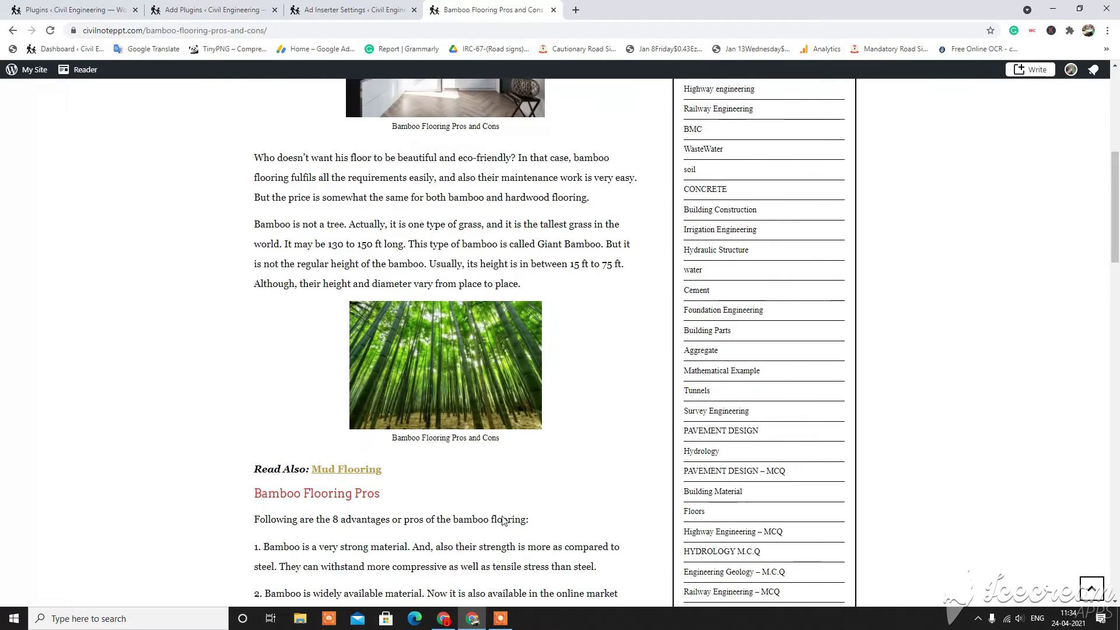
Examine the whole post down through the related posts, comments and footer for bottom-of-page ad positions.
{"action": "scroll", "coordinate": [504, 520], "scroll_direction": "down", "scroll_amount": 2}
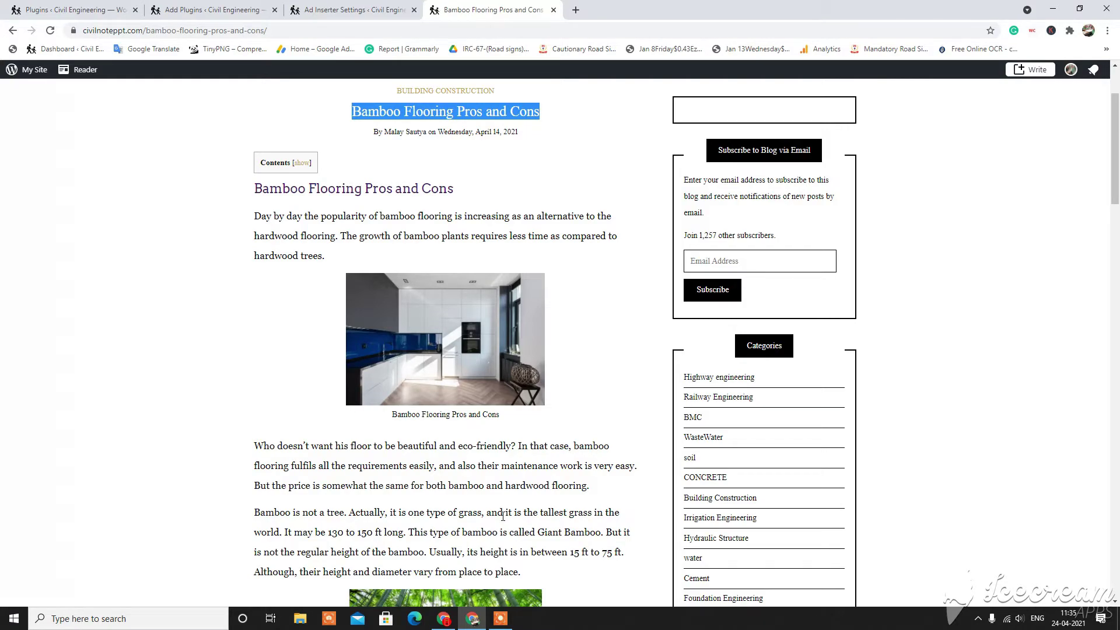
{"action": "scroll", "coordinate": [517, 508], "scroll_direction": "up", "scroll_amount": 2}
{"action": "scroll", "coordinate": [518, 511], "scroll_direction": "down", "scroll_amount": 10}
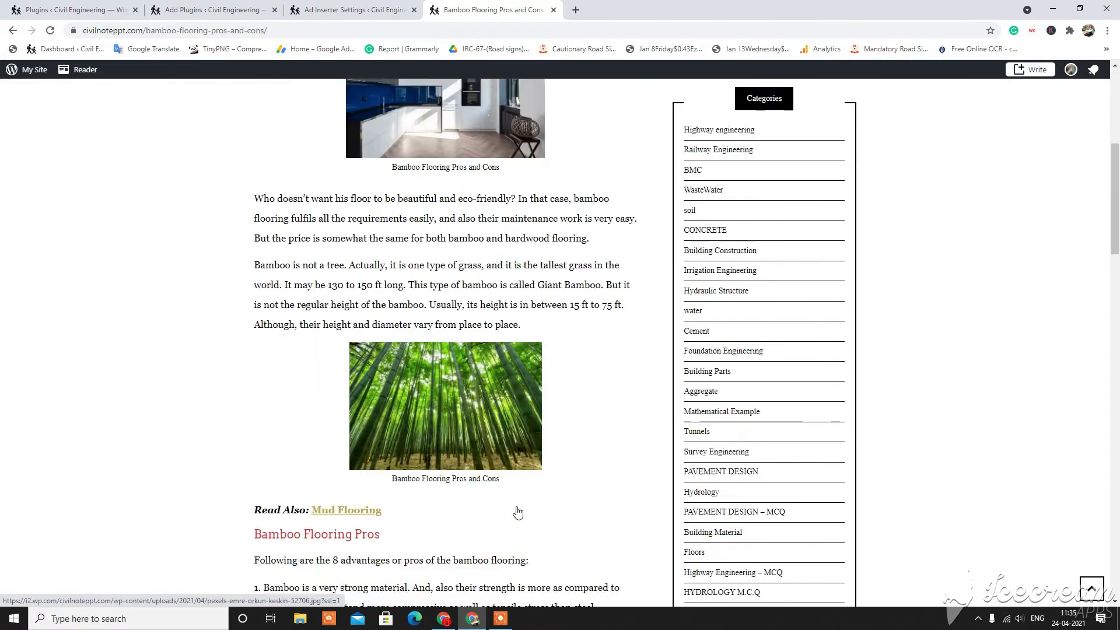
{"action": "scroll", "coordinate": [517, 511], "scroll_direction": "down", "scroll_amount": 5}
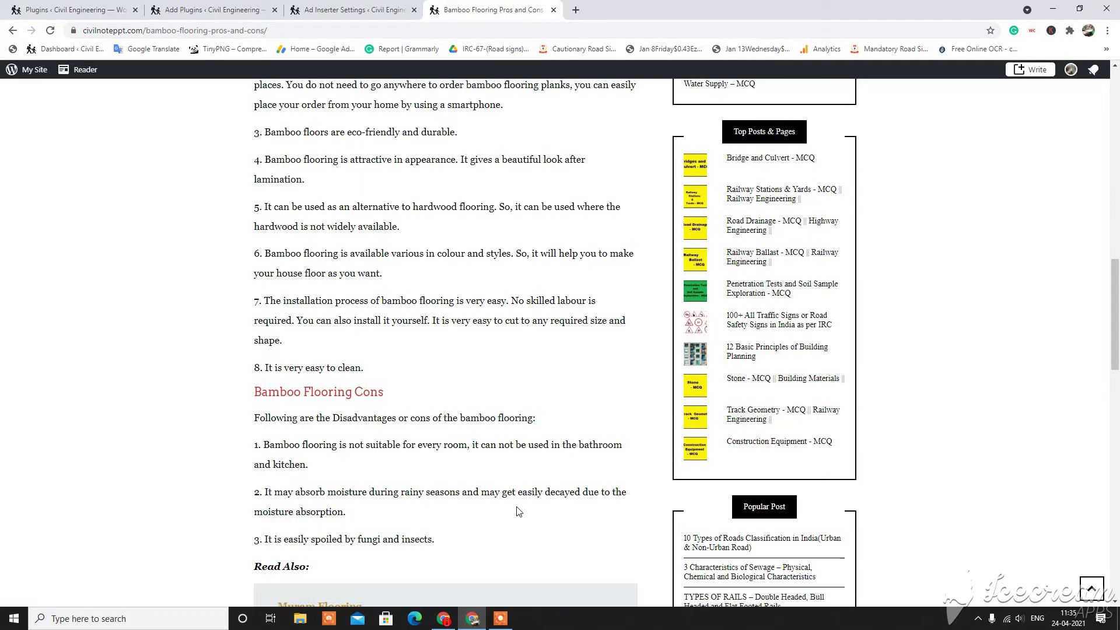
{"action": "scroll", "coordinate": [519, 511], "scroll_direction": "down", "scroll_amount": 7}
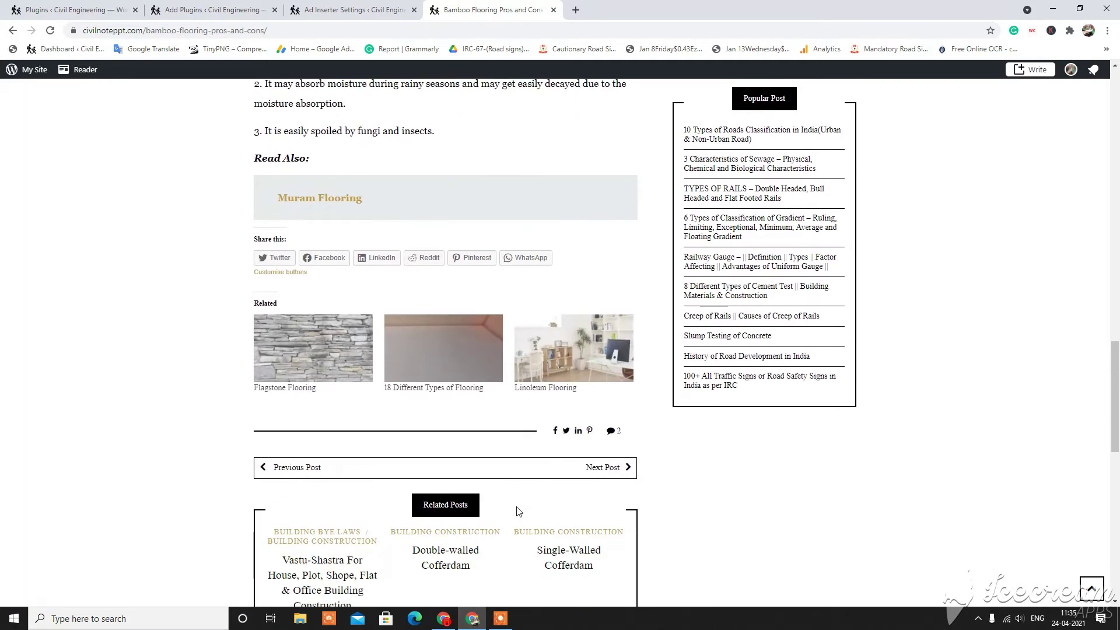
{"action": "scroll", "coordinate": [518, 512], "scroll_direction": "down", "scroll_amount": 5}
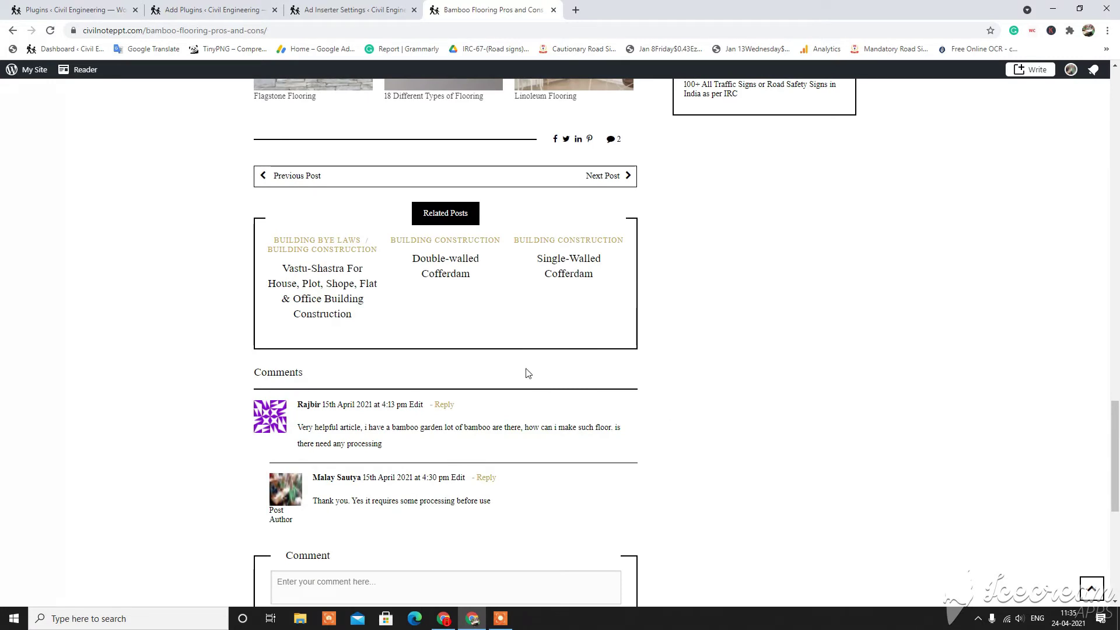
{"action": "scroll", "coordinate": [578, 478], "scroll_direction": "down", "scroll_amount": 5}
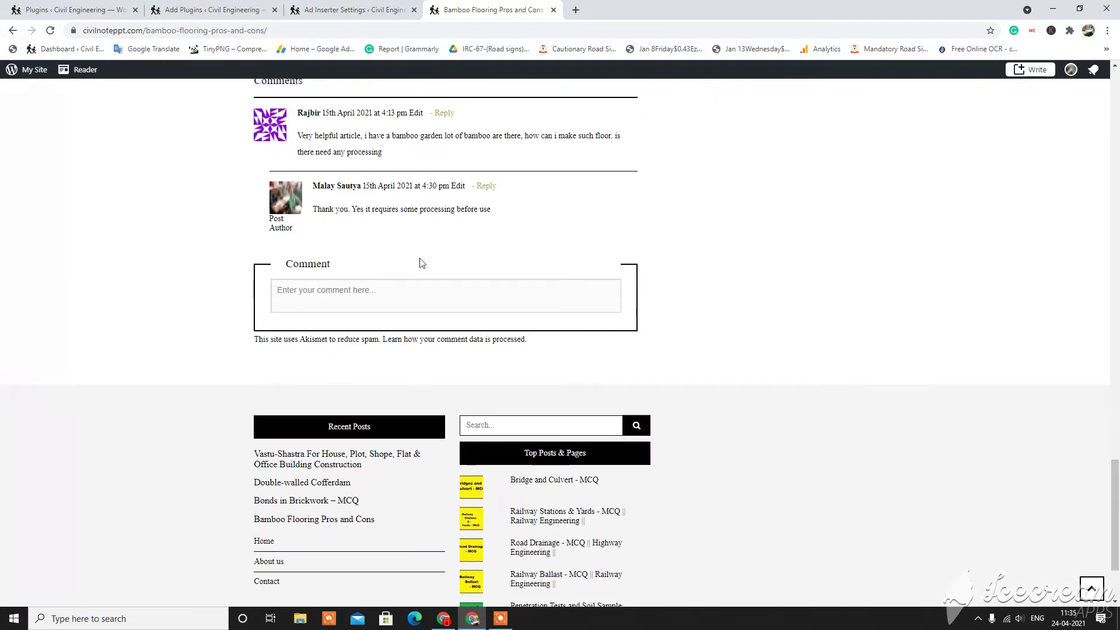
{"action": "scroll", "coordinate": [488, 345], "scroll_direction": "down", "scroll_amount": 2}
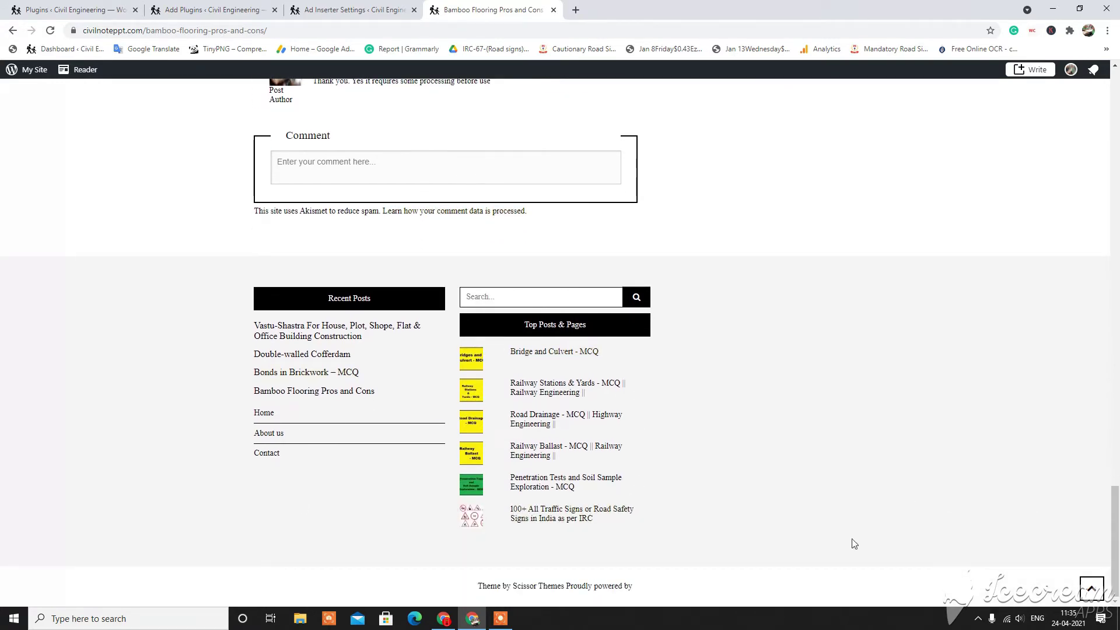
{"action": "scroll", "coordinate": [855, 544], "scroll_direction": "up", "scroll_amount": 15}
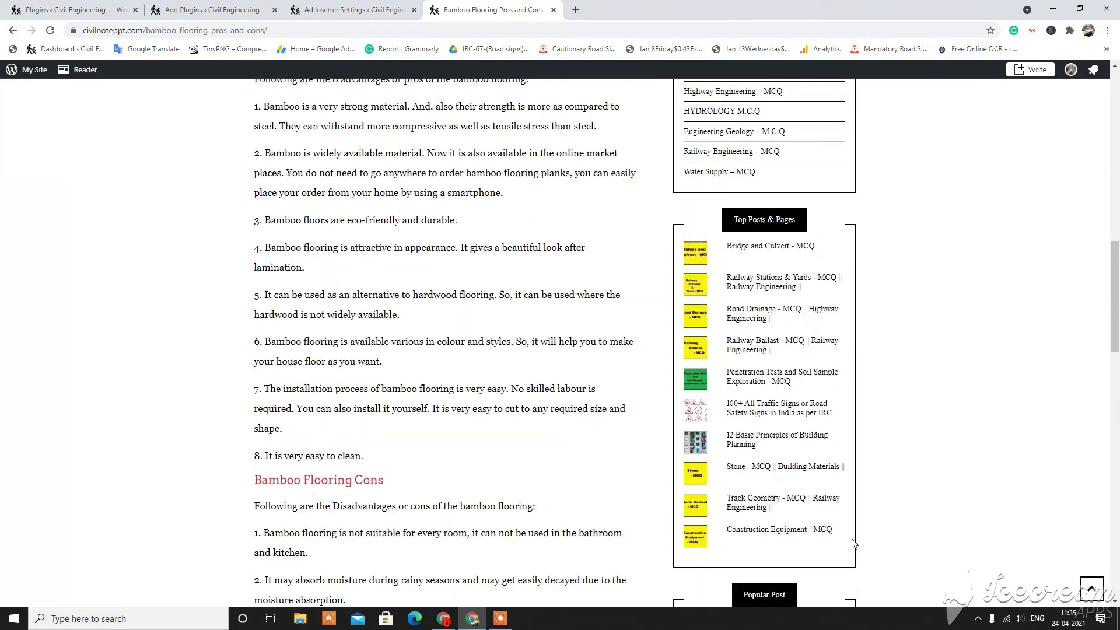
{"action": "scroll", "coordinate": [855, 544], "scroll_direction": "up", "scroll_amount": 15}
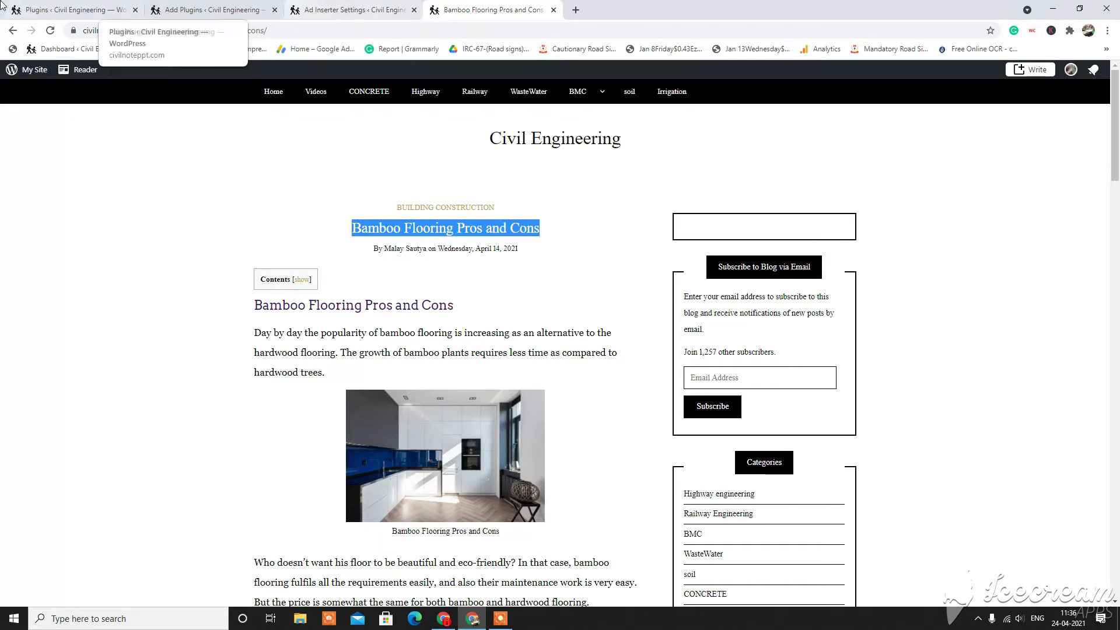
Switch to the Ezoic Monetization dashboard and start a new placeholder with its page position set to Top Of Page.
{"action": "left_click", "coordinate": [76, 9]}
{"action": "left_click", "coordinate": [406, 6]}
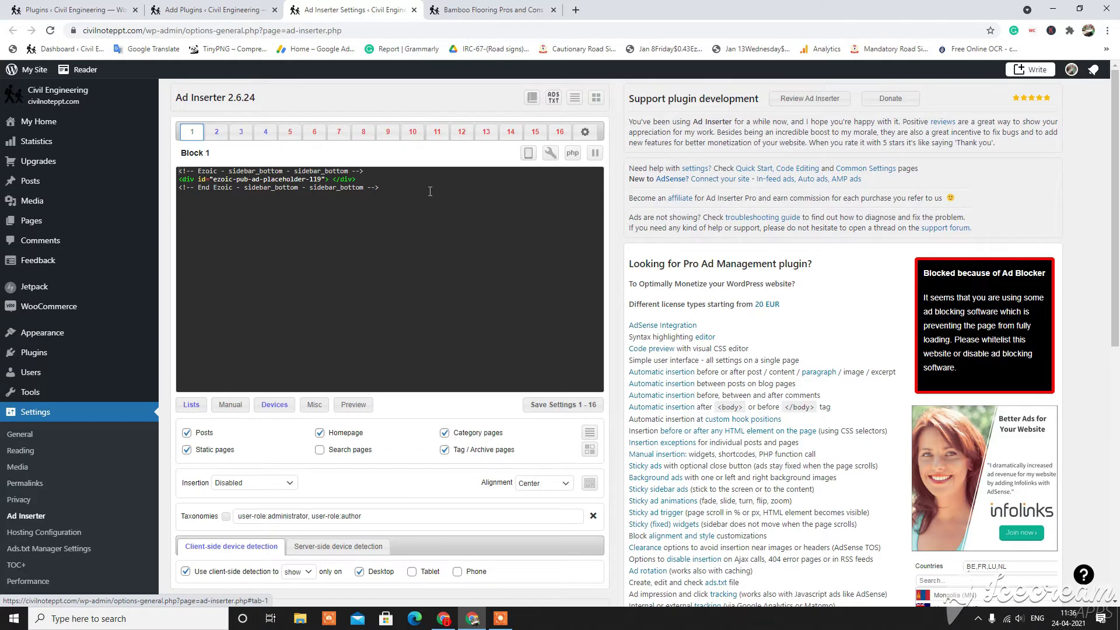
{"action": "left_click", "coordinate": [445, 623]}
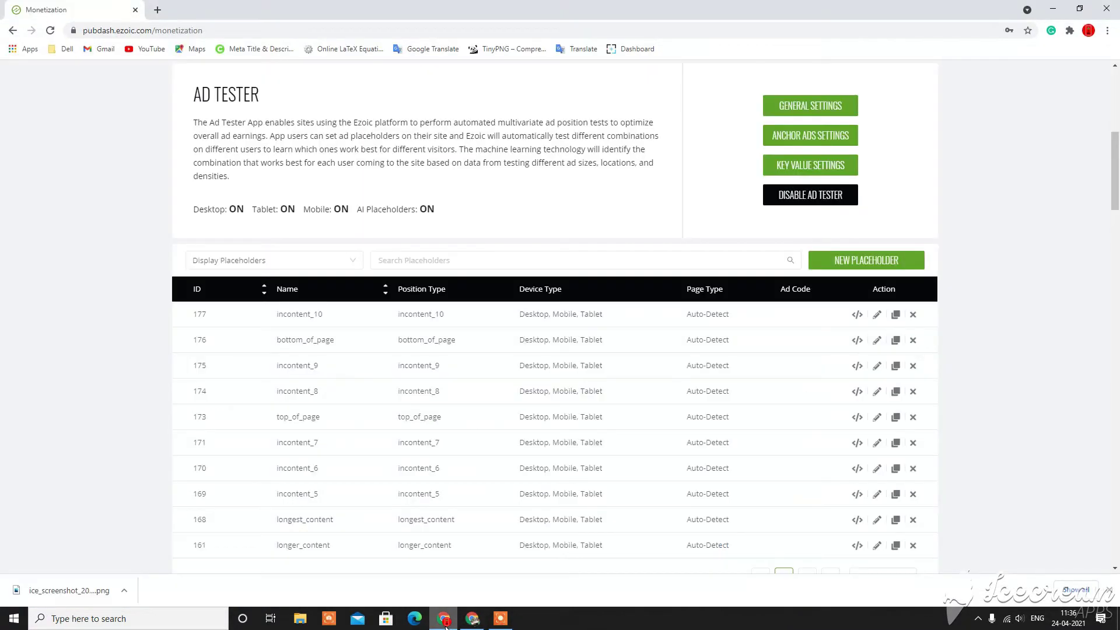
{"action": "left_click", "coordinate": [864, 260]}
{"action": "left_click", "coordinate": [661, 182]}
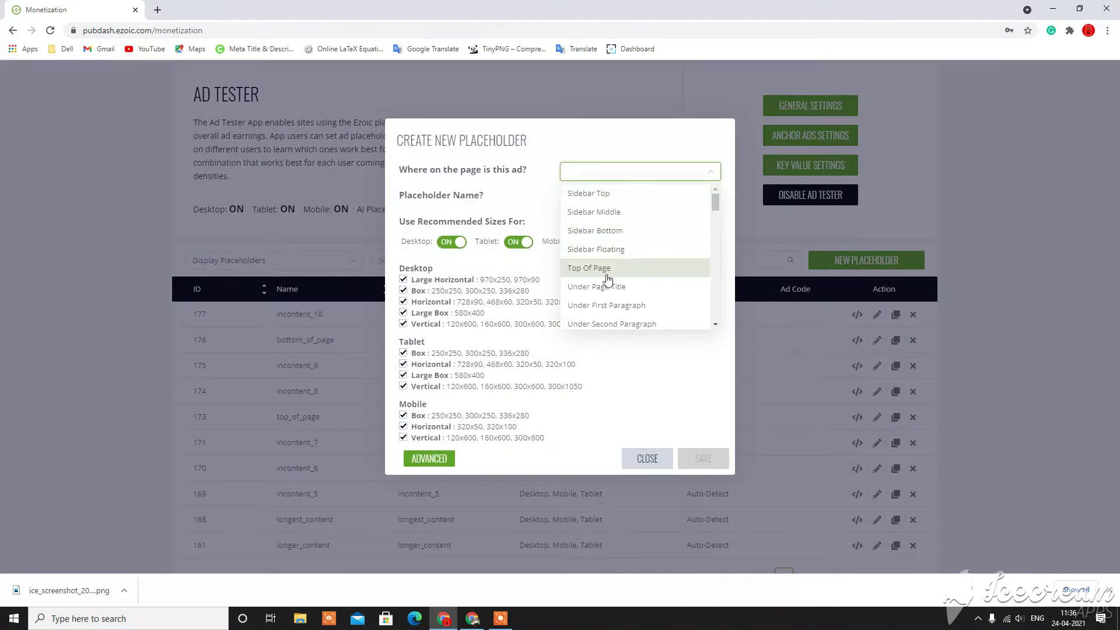
{"action": "left_click", "coordinate": [626, 274]}
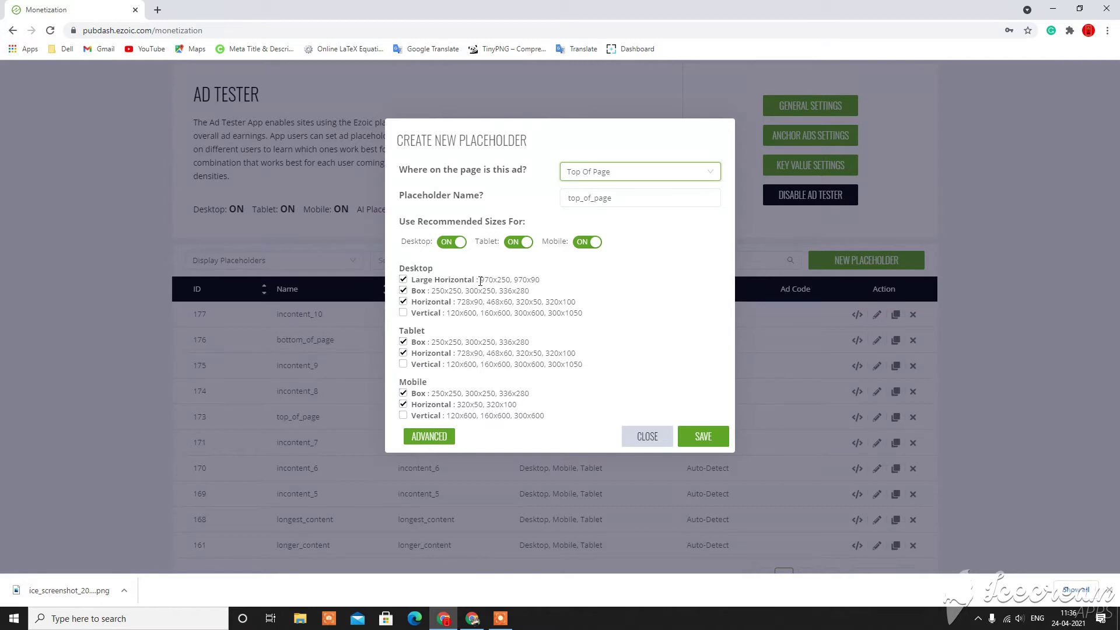
Highlight the Large Horizontal and Horizontal desktop ad sizes recommended for the Top Of Page placeholder.
{"action": "left_click_drag", "start_coordinate": [480, 281], "coordinate": [543, 282]}
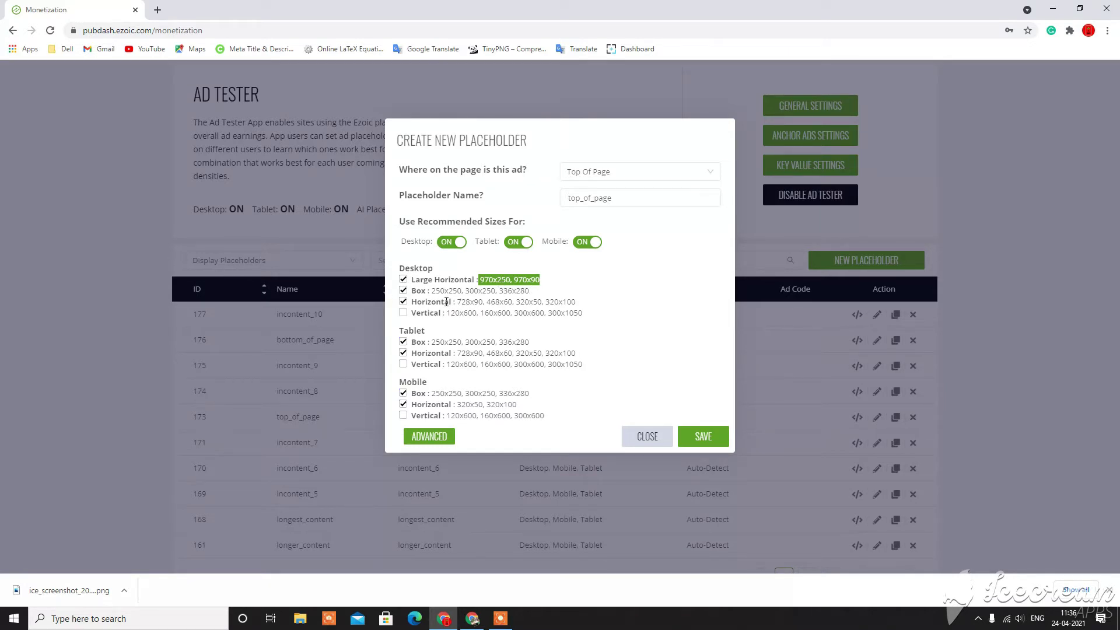
{"action": "left_click_drag", "start_coordinate": [488, 302], "coordinate": [600, 309]}
{"action": "left_click", "coordinate": [599, 309]}
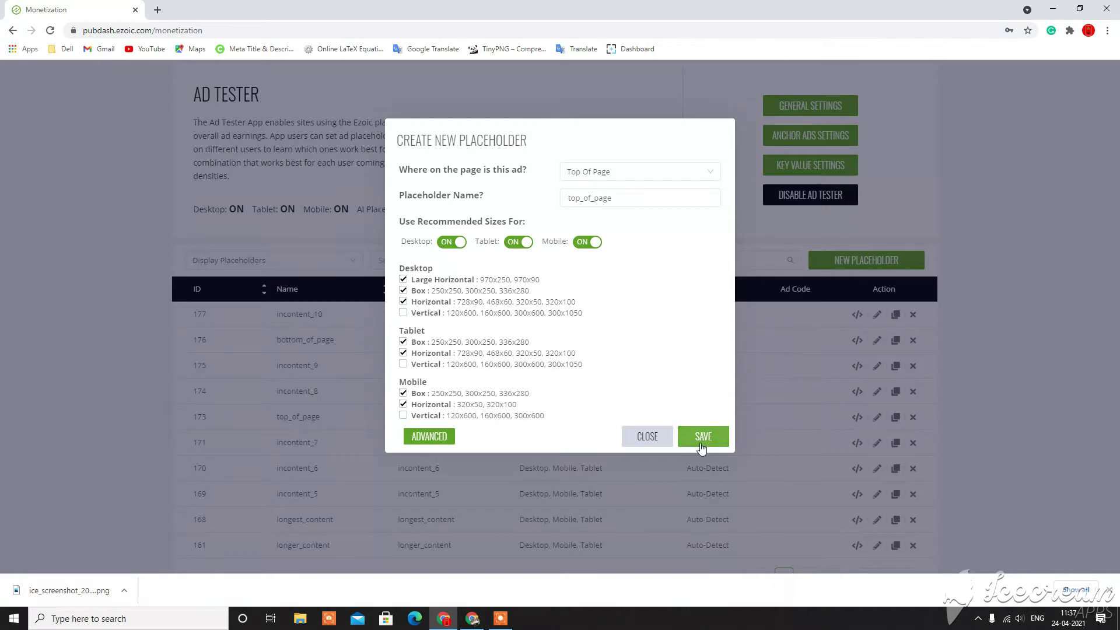
Switch the recommended mobile sizes off and back on, and close the placeholder form without saving.
{"action": "left_click", "coordinate": [586, 242]}
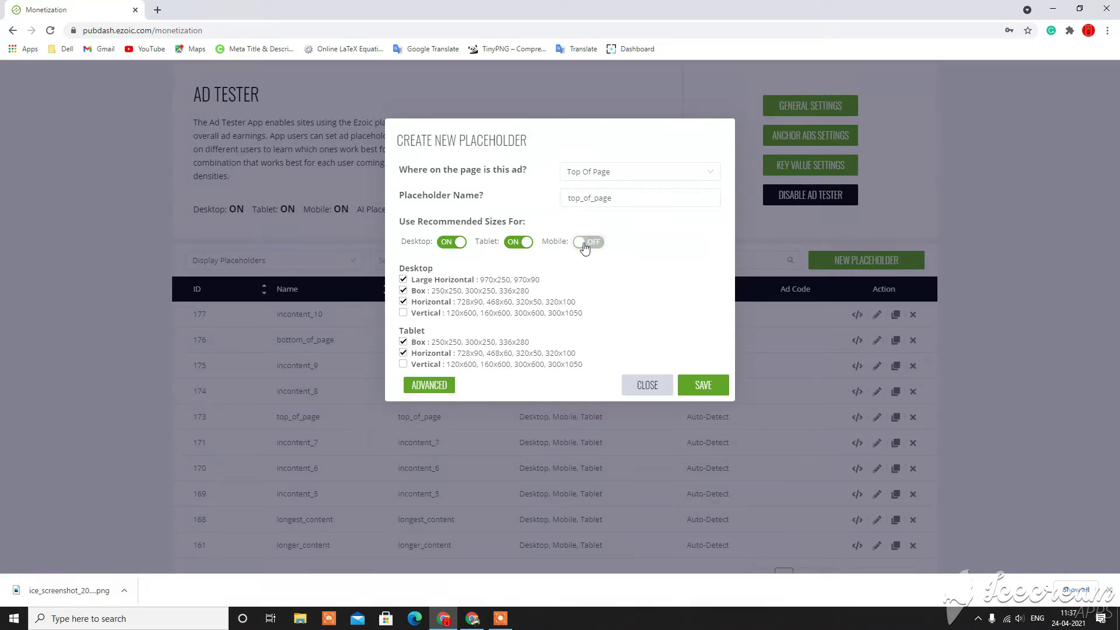
{"action": "left_click", "coordinate": [590, 244]}
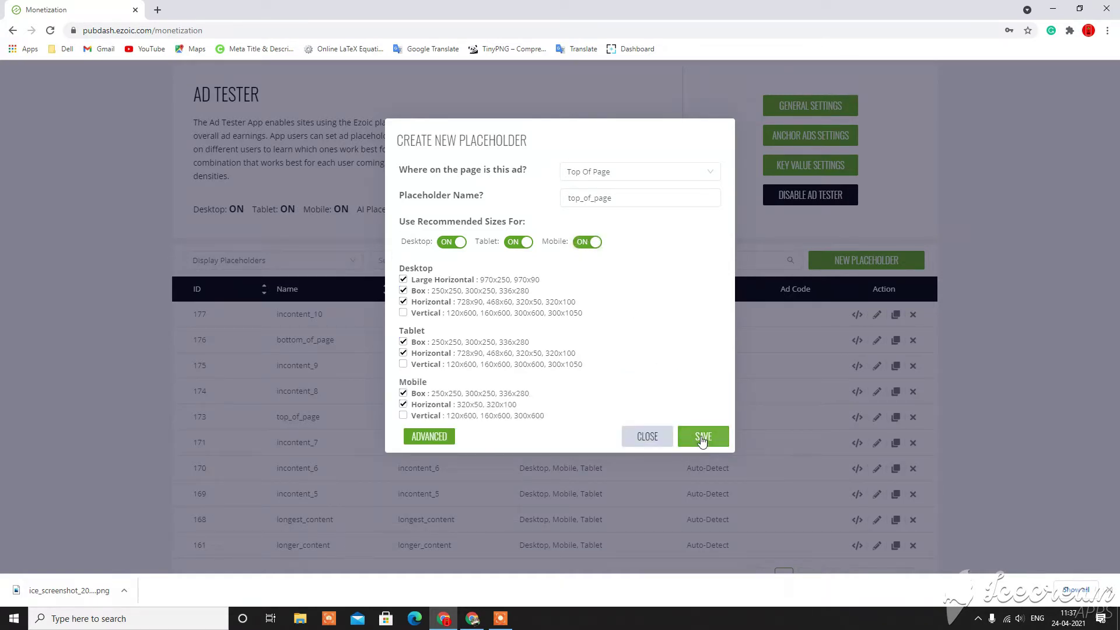
{"action": "left_click", "coordinate": [647, 448]}
Switch to the WordPress Ad Inserter settings and look through the code blocks to the top_of_page placeholder in block 13.
{"action": "left_click", "coordinate": [472, 618]}
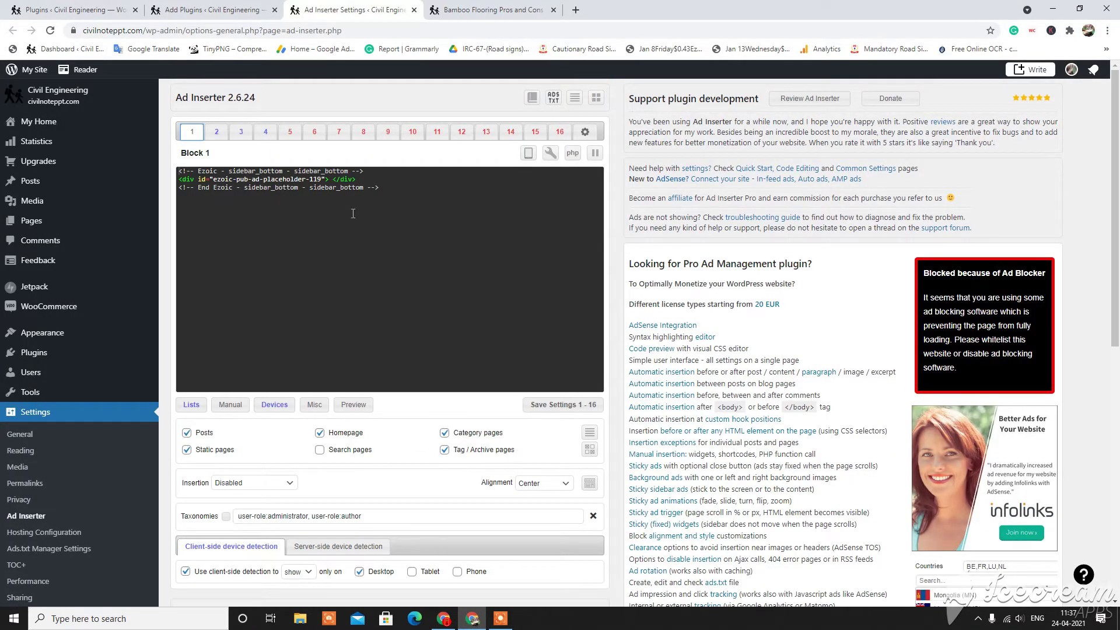
{"action": "left_click", "coordinate": [216, 132]}
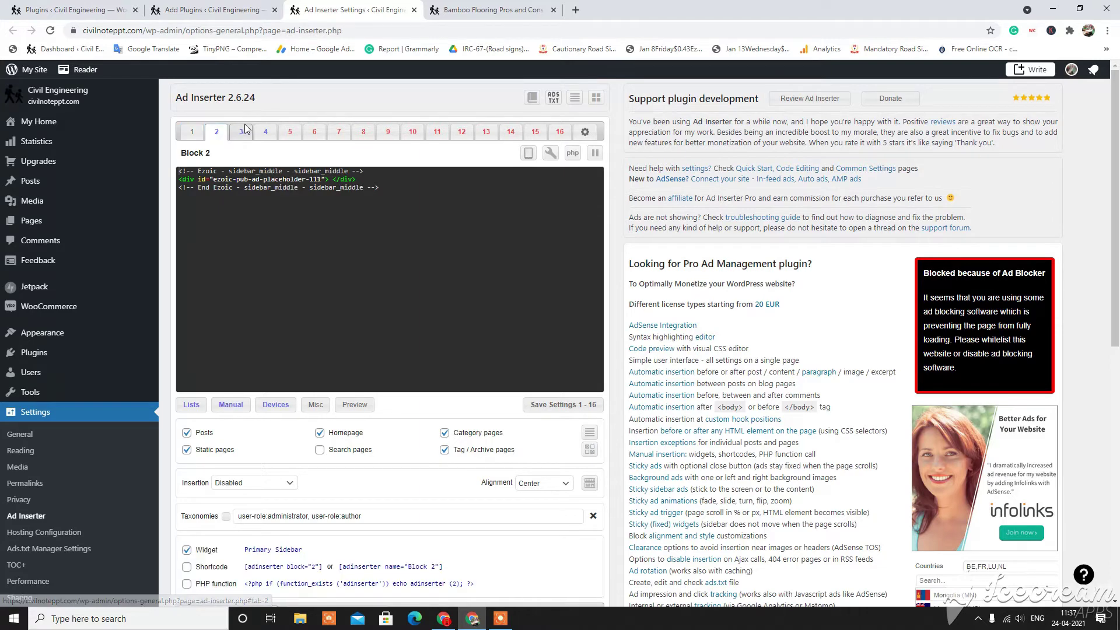
{"action": "left_click", "coordinate": [241, 132]}
{"action": "left_click", "coordinate": [266, 132]}
{"action": "left_click", "coordinate": [292, 137]}
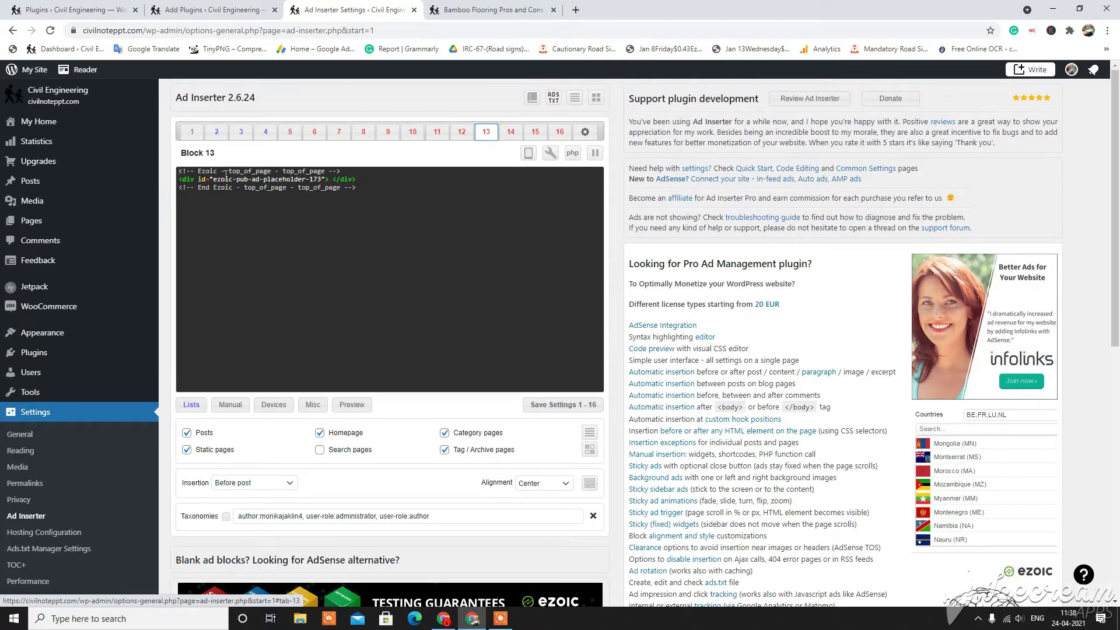
{"action": "left_click_drag", "start_coordinate": [227, 171], "coordinate": [272, 173]}
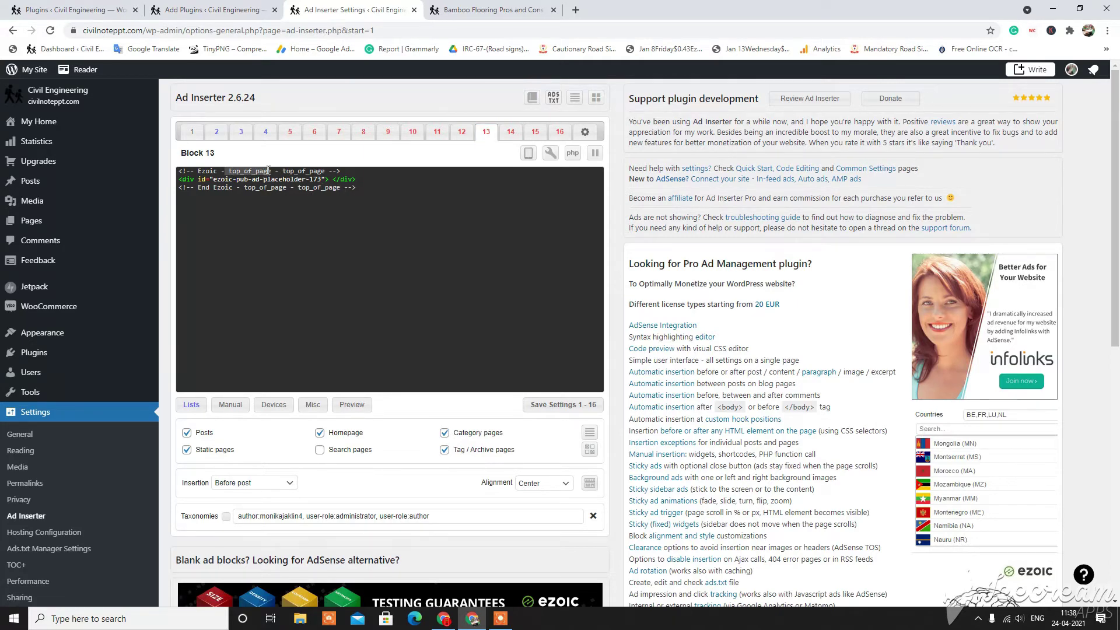
{"action": "left_click", "coordinate": [344, 198]}
Set block 13's insertion to Before post and show its device detection options.
{"action": "left_click", "coordinate": [272, 485]}
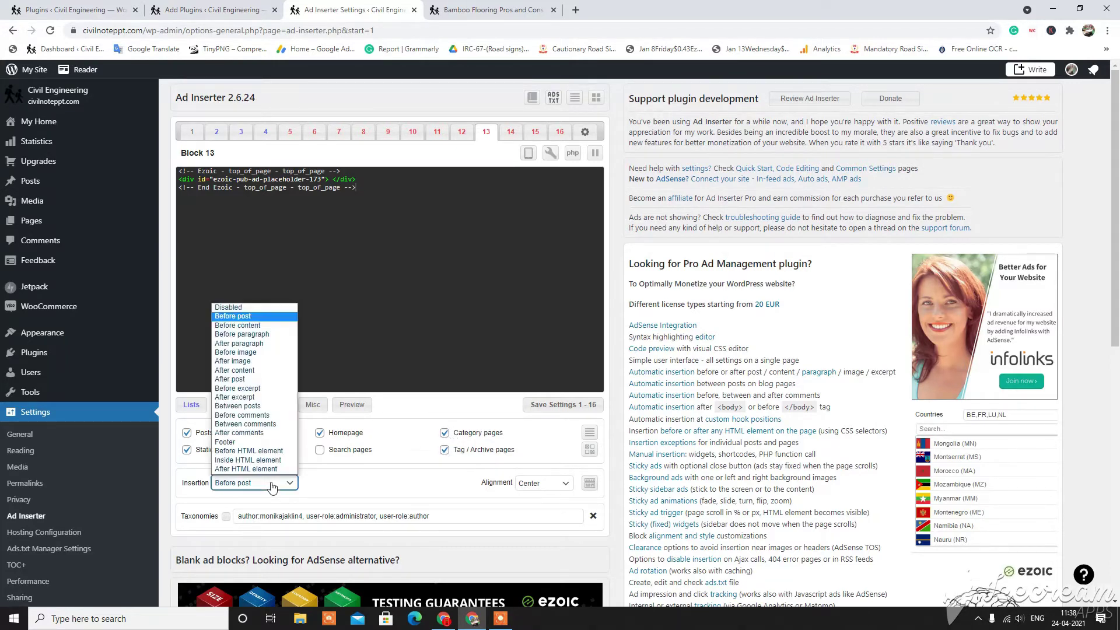
{"action": "left_click", "coordinate": [262, 317]}
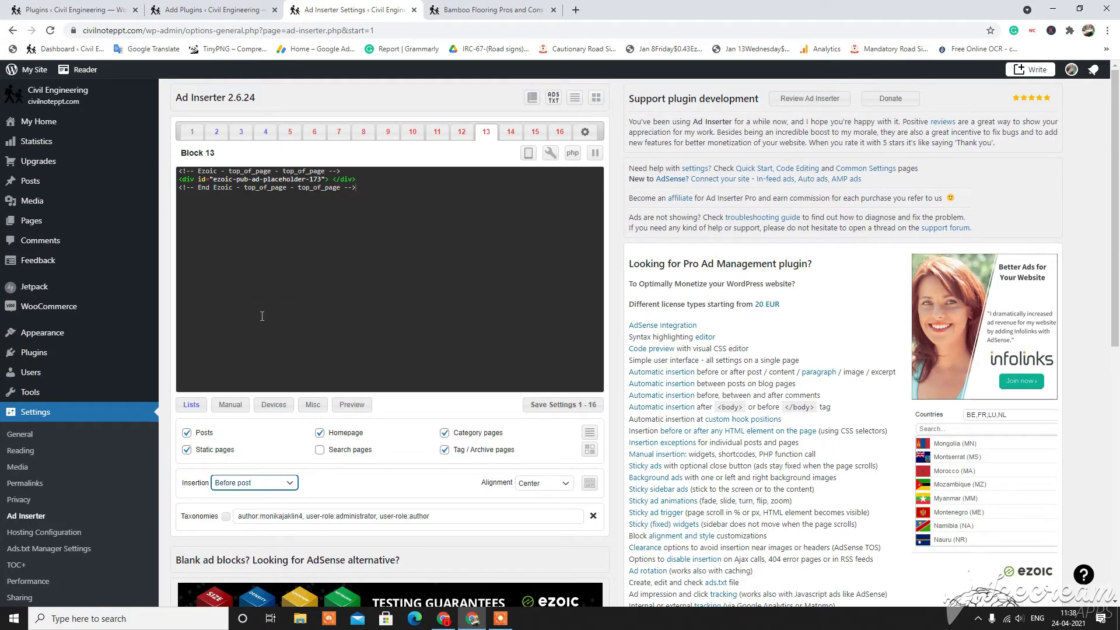
{"action": "left_click", "coordinate": [274, 408]}
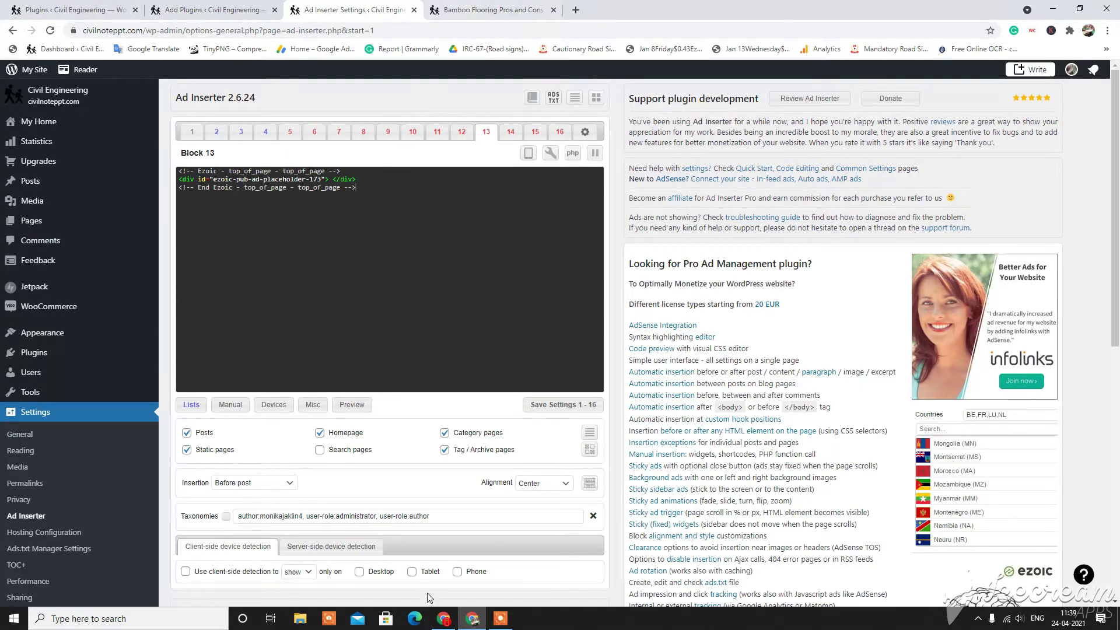
Switch to the Ezoic dashboard, start a new placeholder positioned at Sidebar Top, and close it without saving.
{"action": "left_click", "coordinate": [444, 619]}
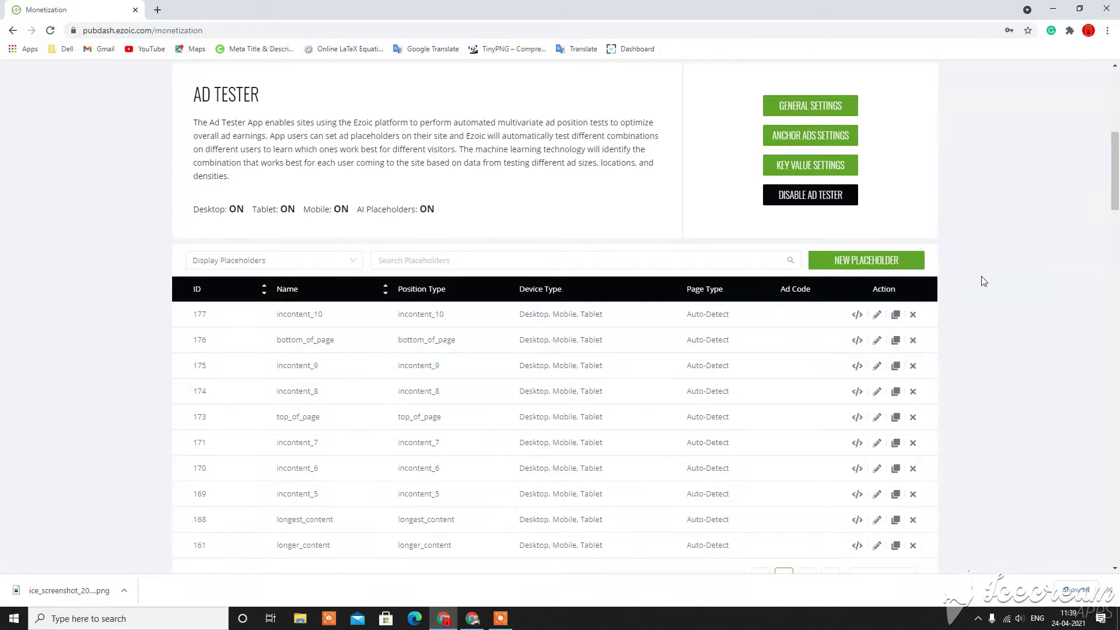
{"action": "left_click", "coordinate": [881, 262]}
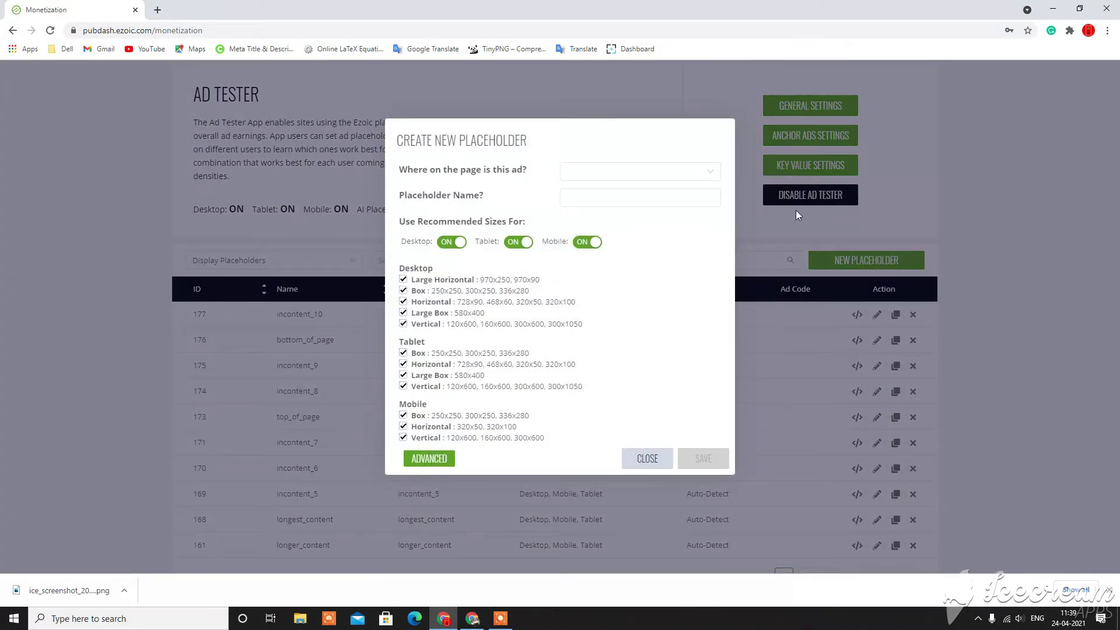
{"action": "left_click", "coordinate": [646, 176]}
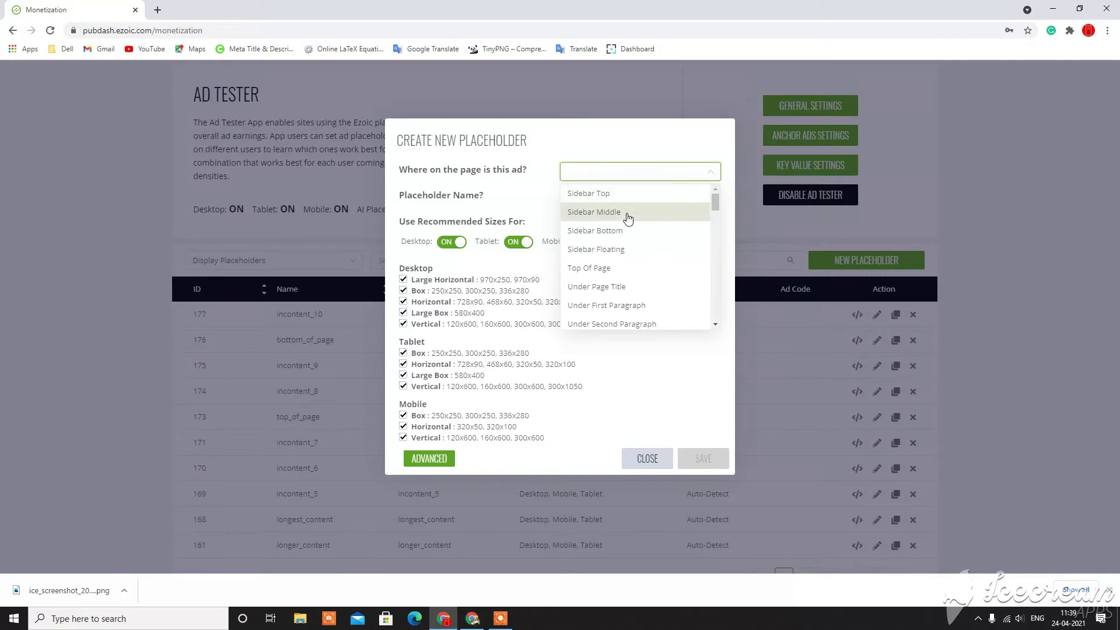
{"action": "left_click", "coordinate": [628, 194]}
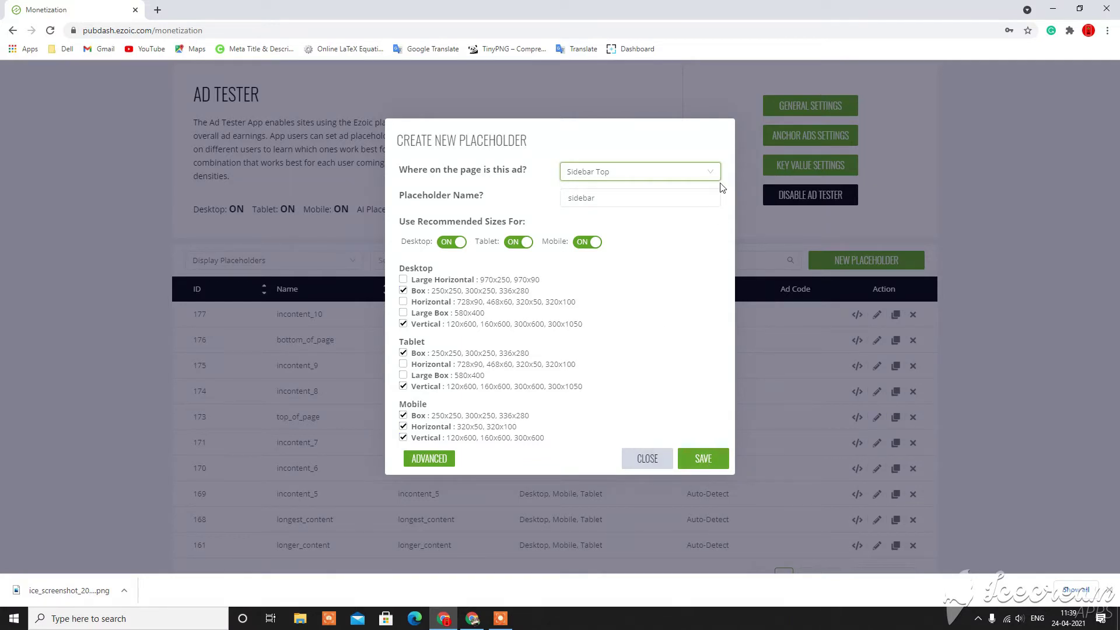
{"action": "left_click", "coordinate": [645, 461]}
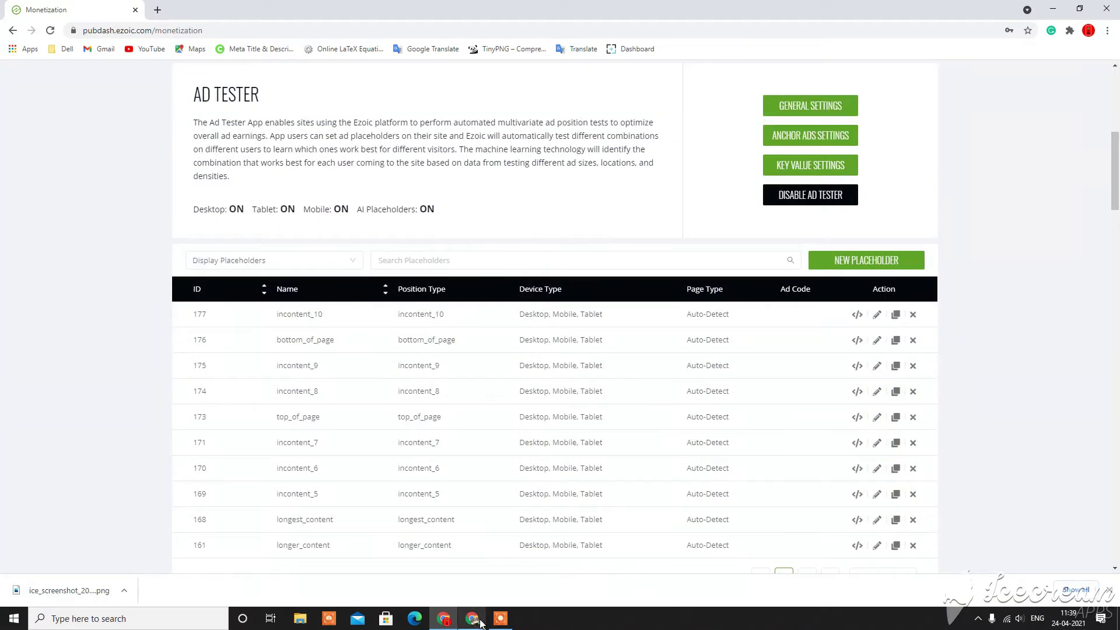
Switch to the Ad Inserter settings, set block 1's insertion to Disabled and show its manual insertion options.
{"action": "left_click", "coordinate": [480, 623]}
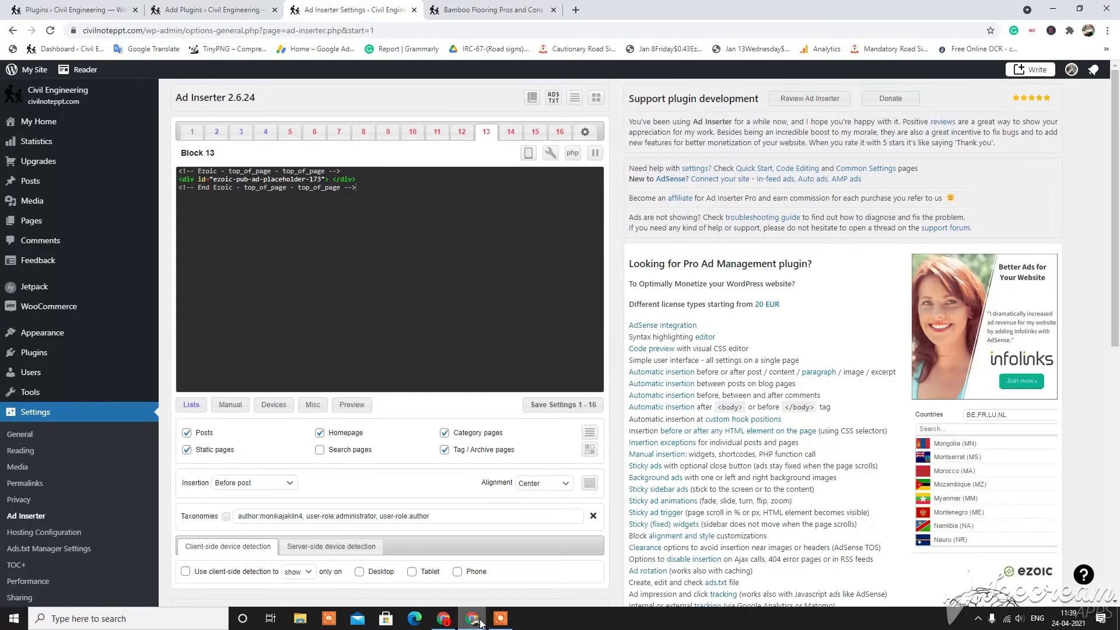
{"action": "left_click", "coordinate": [192, 132]}
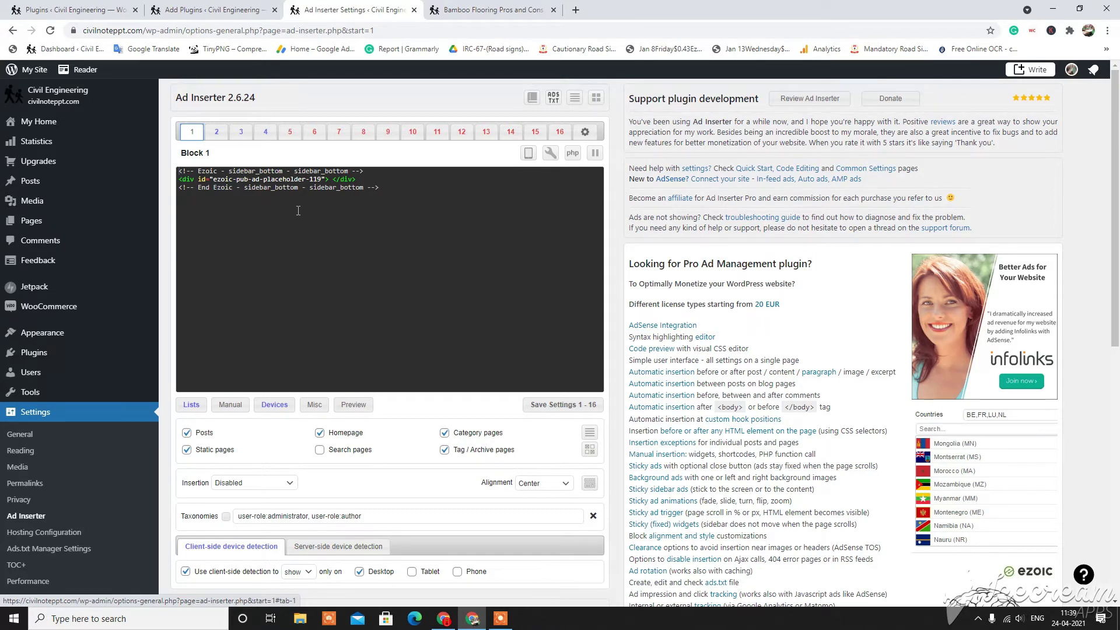
{"action": "left_click", "coordinate": [242, 484]}
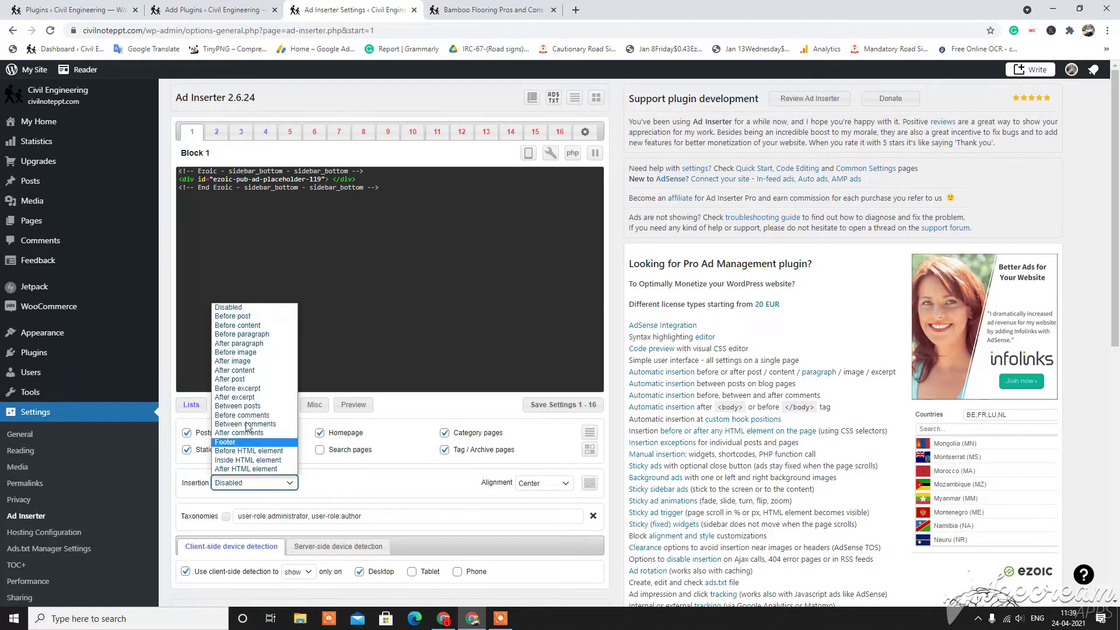
{"action": "left_click", "coordinate": [244, 307]}
{"action": "scroll", "coordinate": [243, 315], "scroll_direction": "down", "scroll_amount": 3}
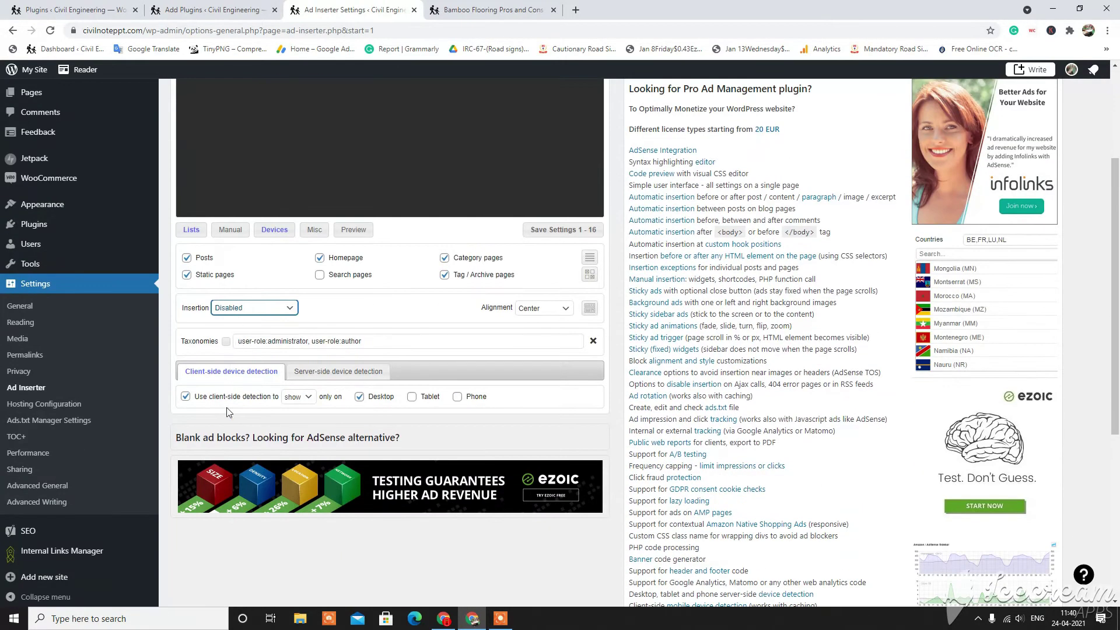
{"action": "left_click", "coordinate": [231, 230]}
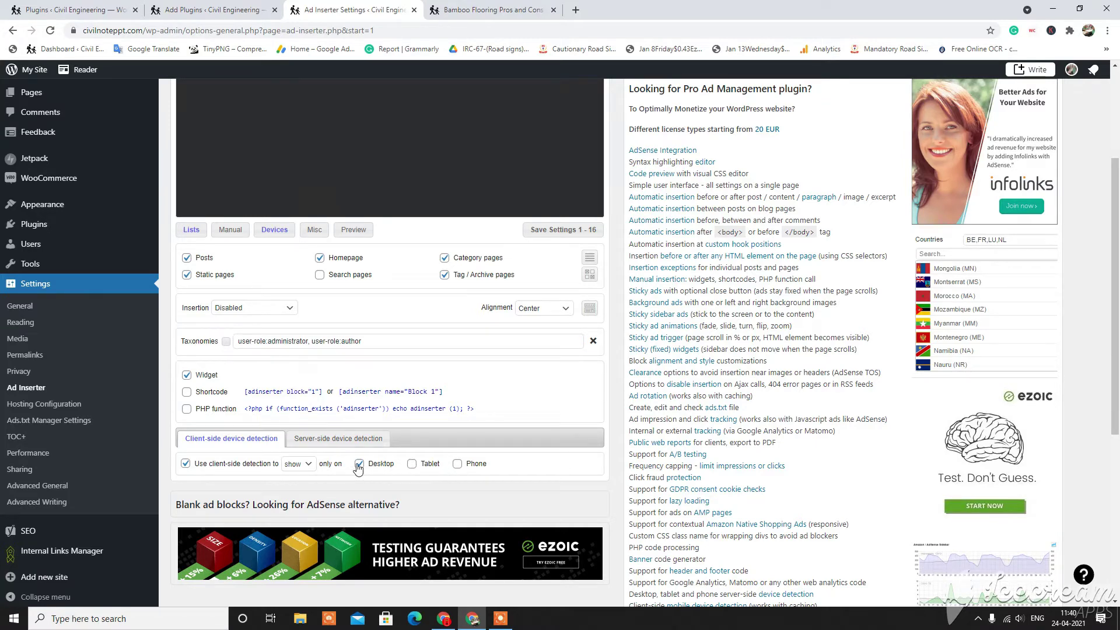
Compare the sidebar placeholder codes in blocks 1, 2 and 3 and their widget and device settings.
{"action": "scroll", "coordinate": [271, 203], "scroll_direction": "up", "scroll_amount": 3}
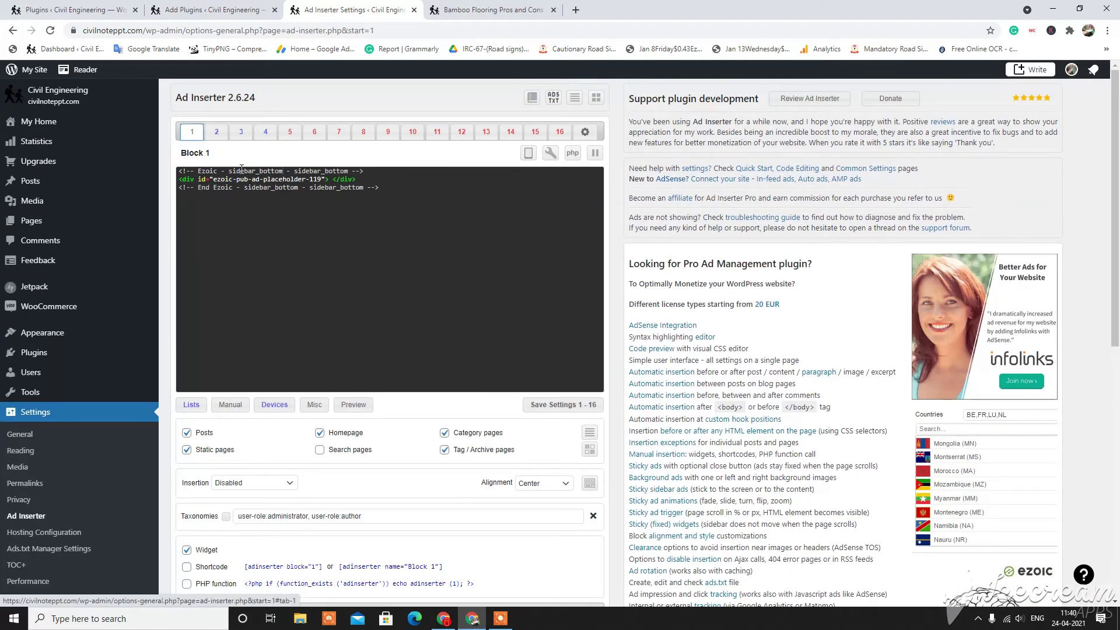
{"action": "left_click_drag", "start_coordinate": [231, 170], "coordinate": [287, 169]}
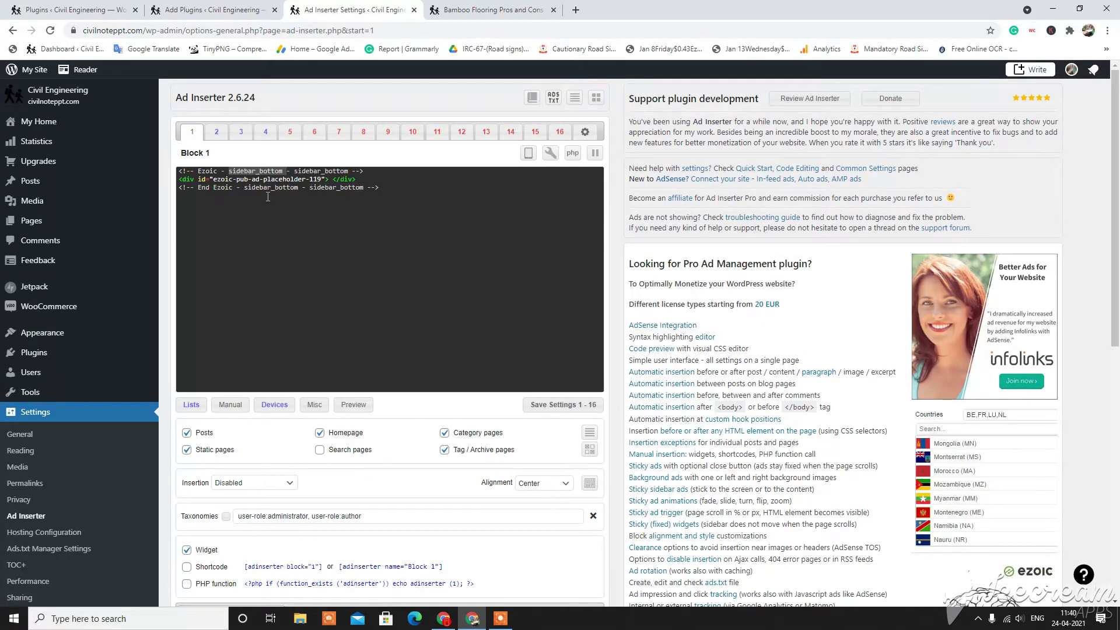
{"action": "left_click", "coordinate": [336, 193]}
{"action": "scroll", "coordinate": [379, 484], "scroll_direction": "down", "scroll_amount": 4}
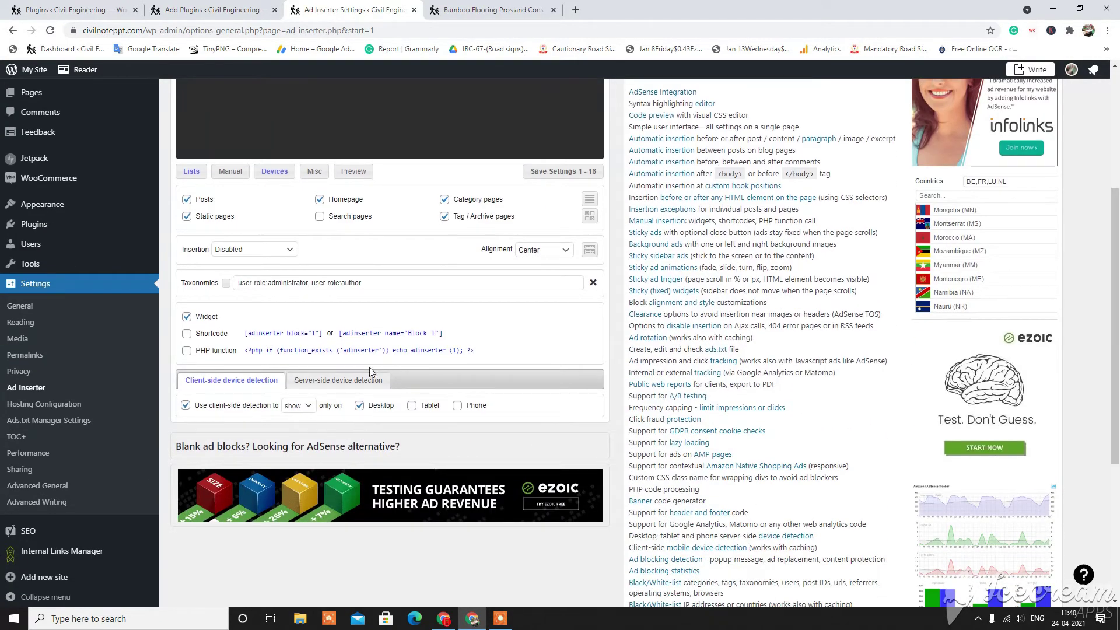
{"action": "scroll", "coordinate": [369, 366], "scroll_direction": "up", "scroll_amount": 4}
{"action": "left_click", "coordinate": [216, 132]}
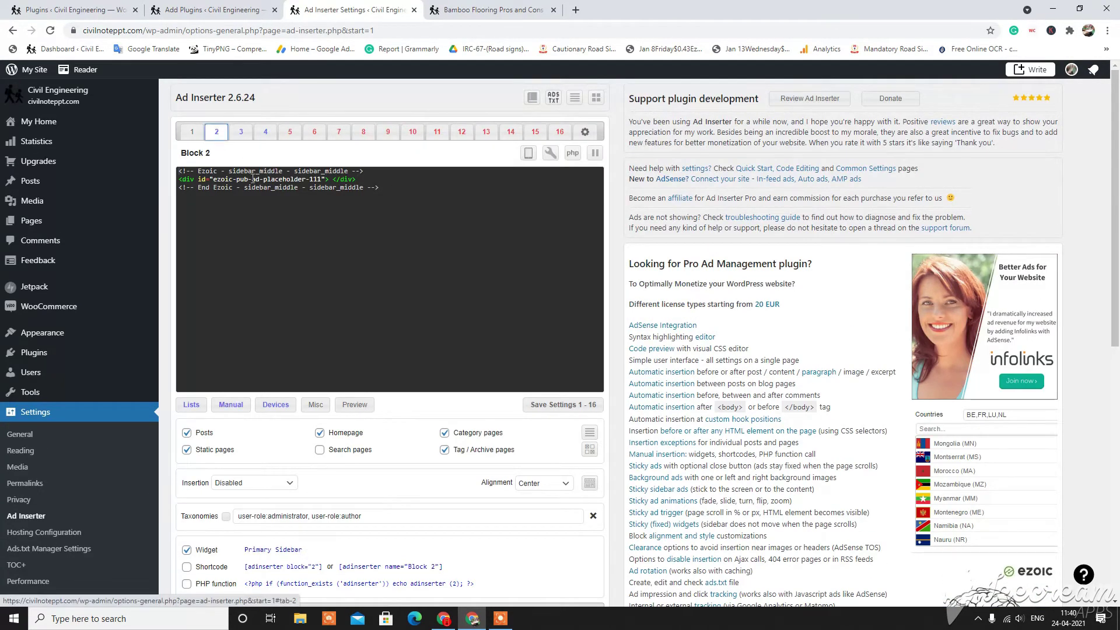
{"action": "double_click", "coordinate": [235, 174]}
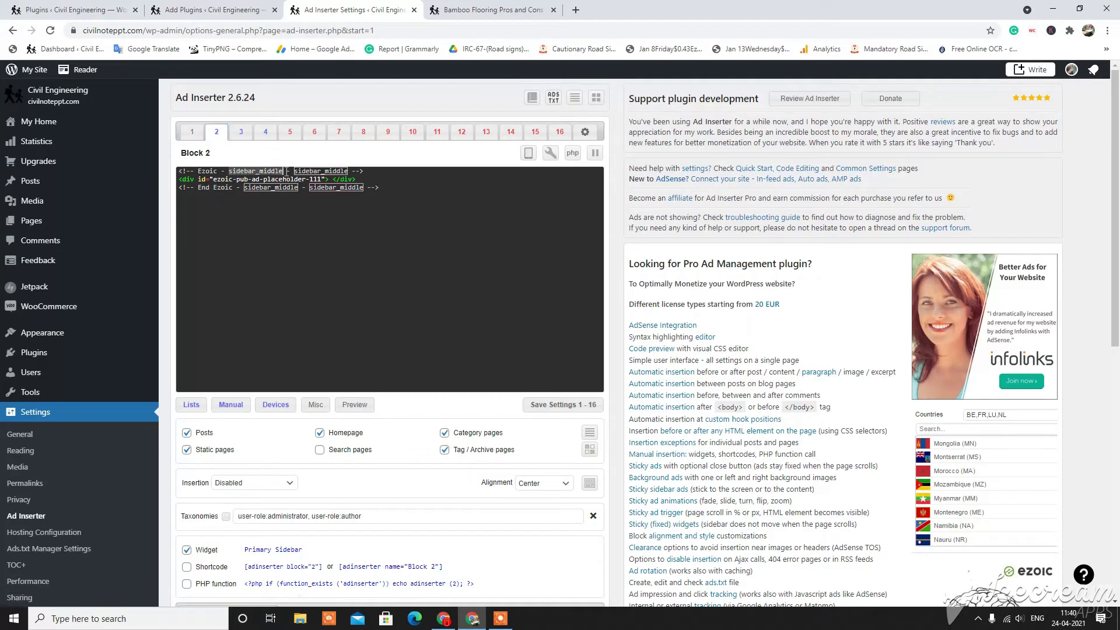
{"action": "left_click", "coordinate": [287, 172]}
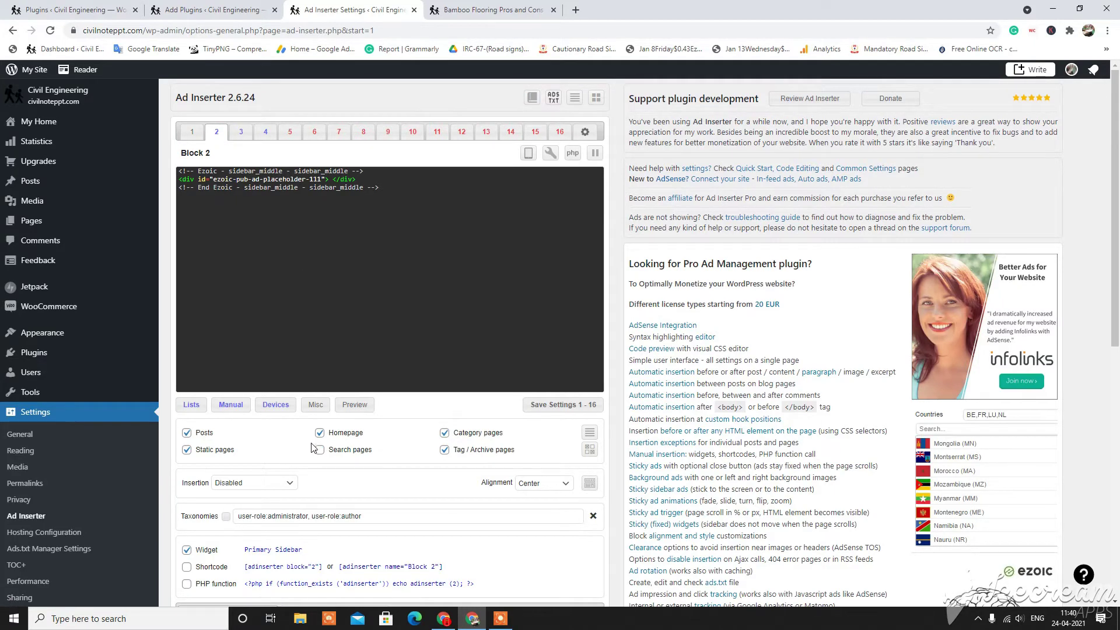
{"action": "left_click", "coordinate": [242, 132]}
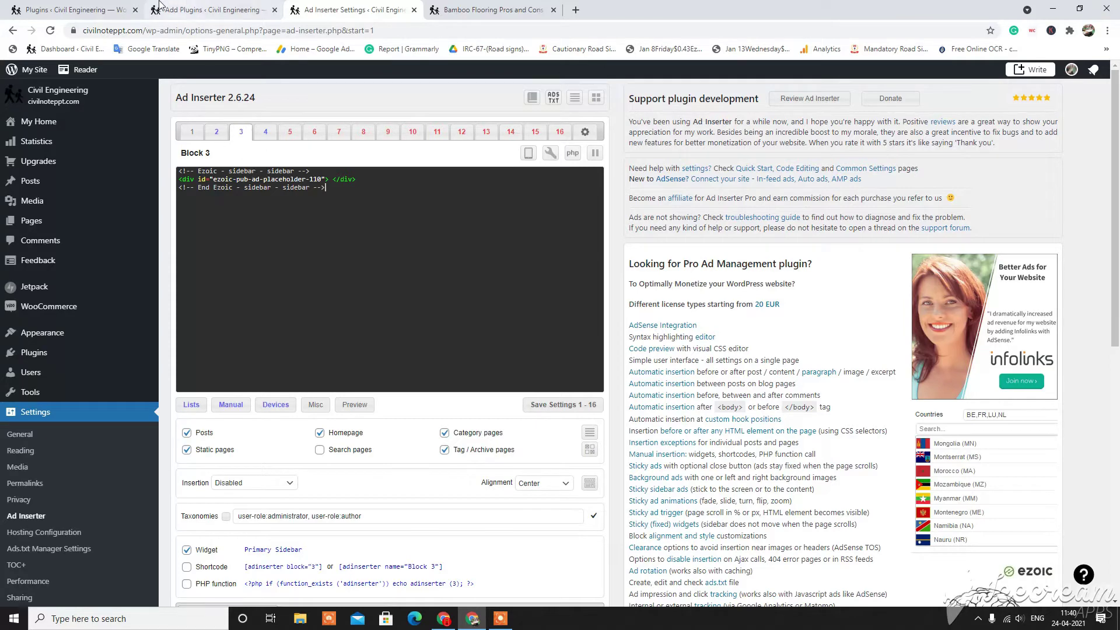
Open the theme customiser from the WordPress admin and show the Primary Sidebar widget area.
{"action": "left_click", "coordinate": [68, 10]}
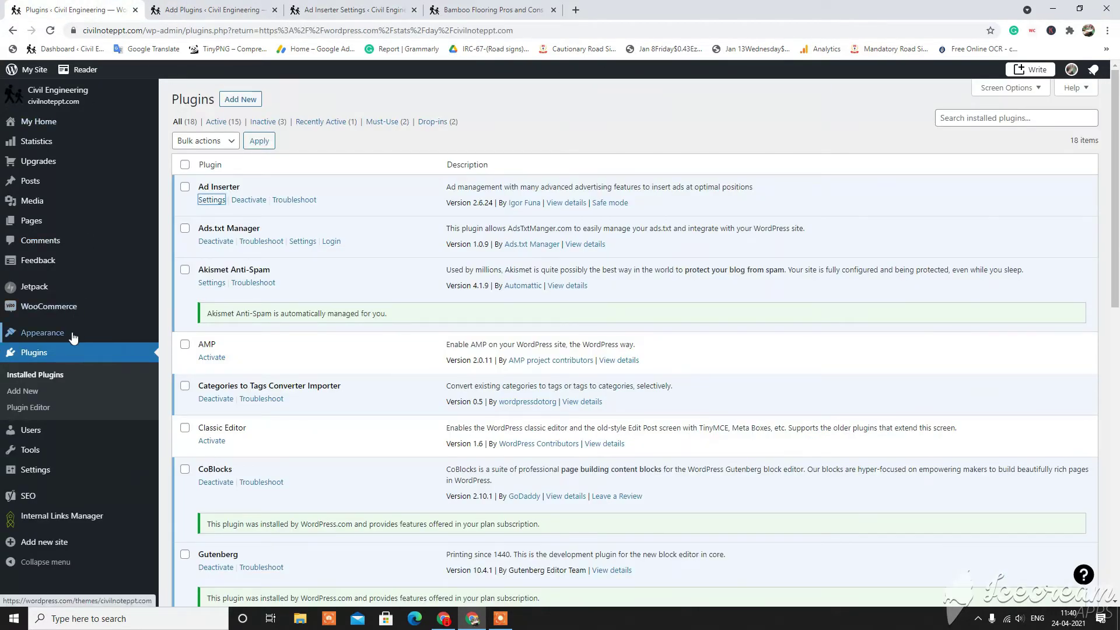
{"action": "mouse_move", "coordinate": [73, 337]}
{"action": "left_click", "coordinate": [204, 368]}
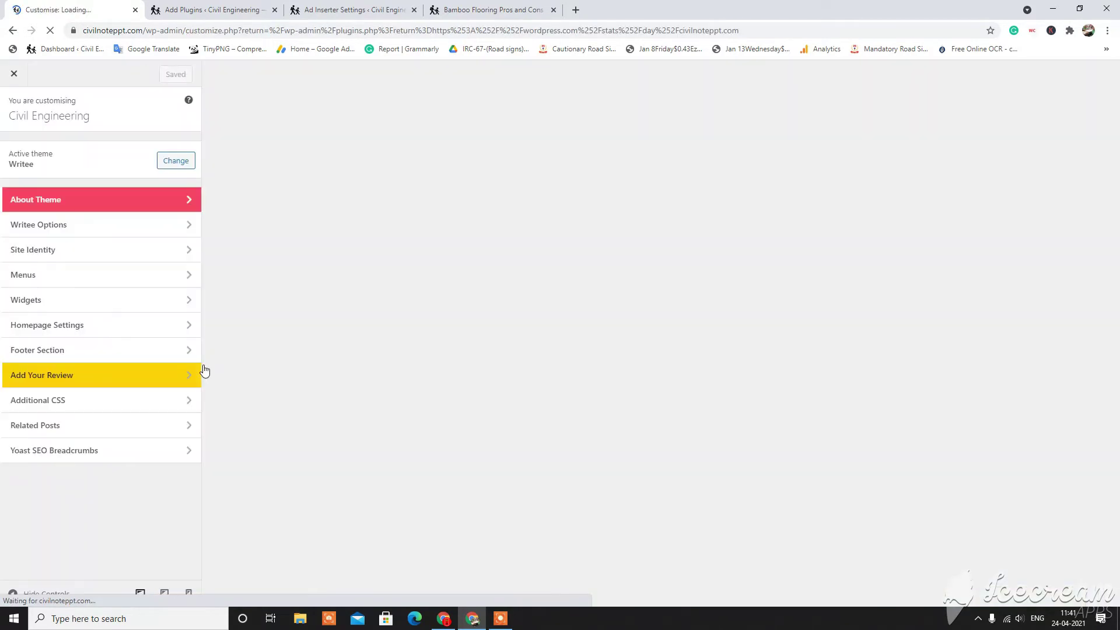
{"action": "left_click", "coordinate": [111, 301]}
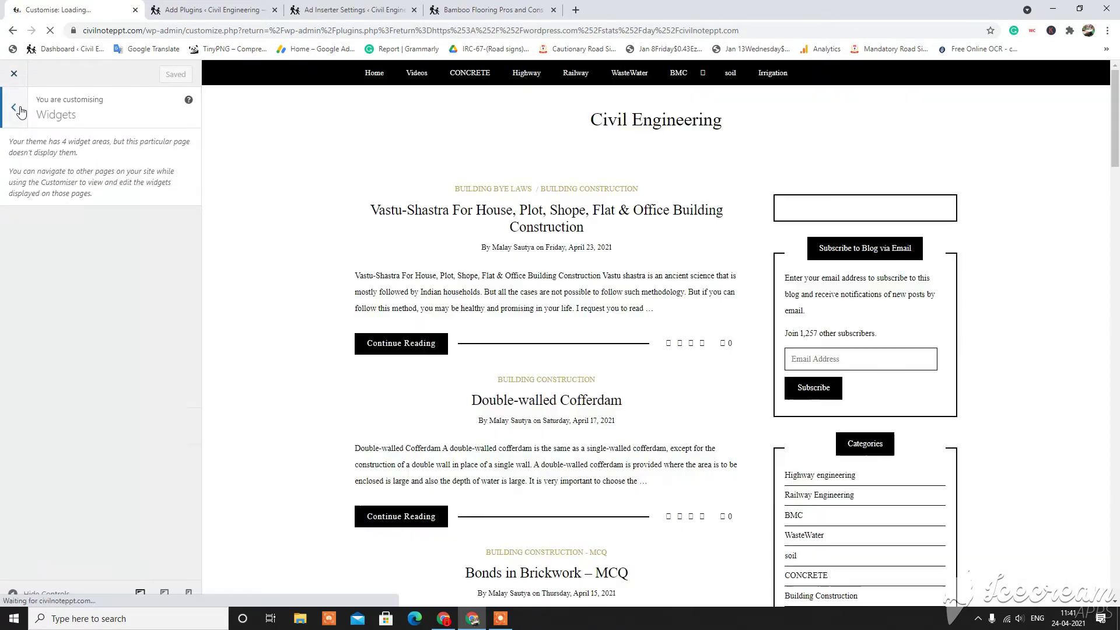
{"action": "left_click", "coordinate": [10, 98]}
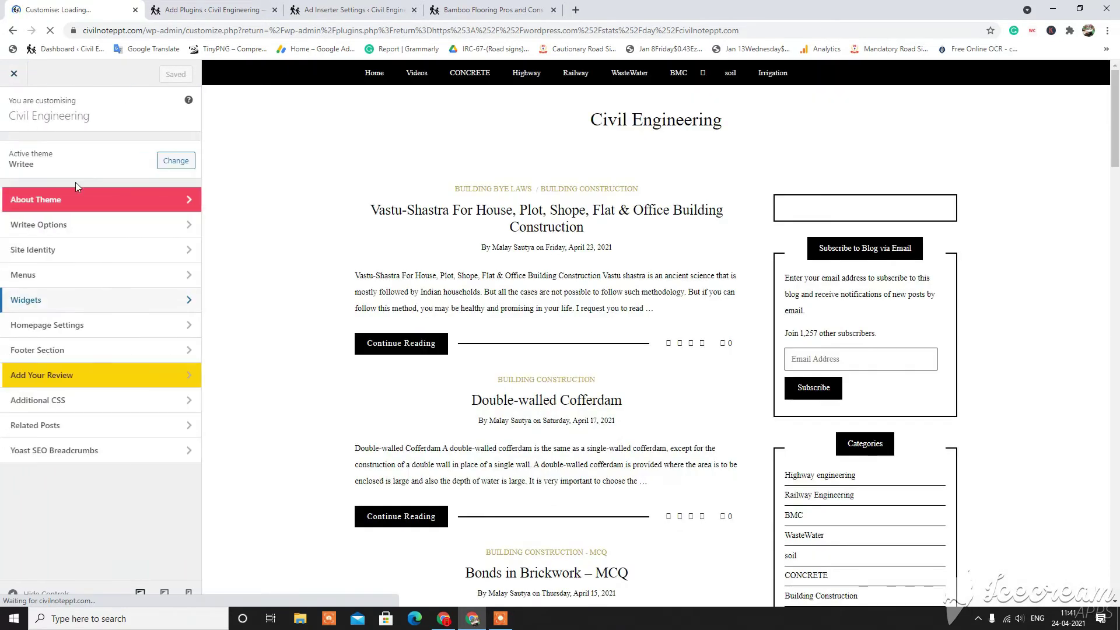
{"action": "left_click", "coordinate": [118, 307]}
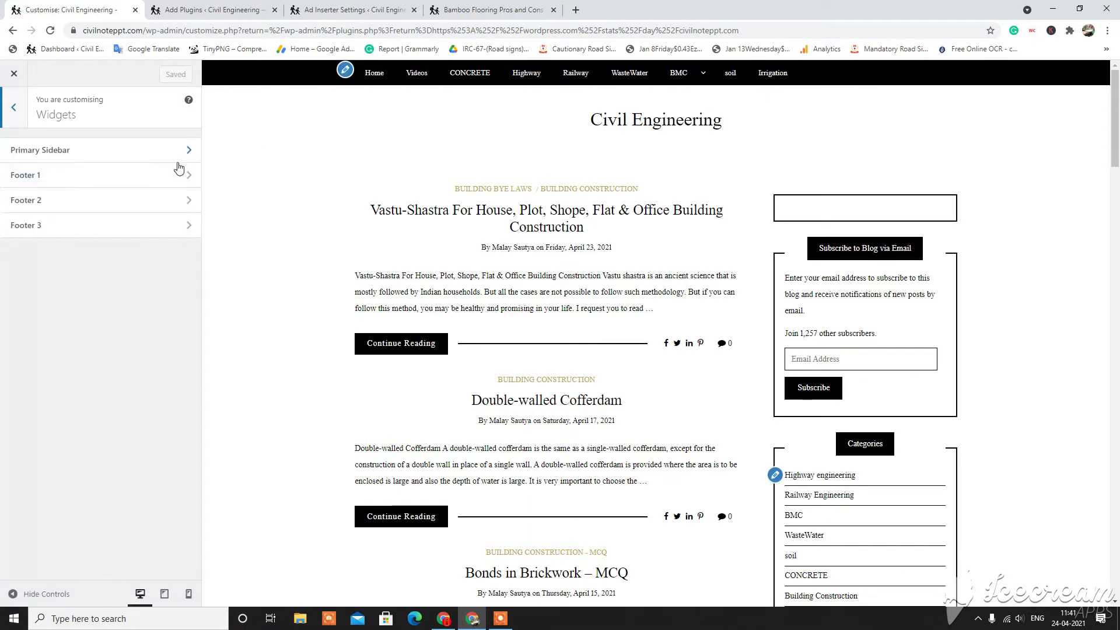
{"action": "left_click", "coordinate": [166, 150]}
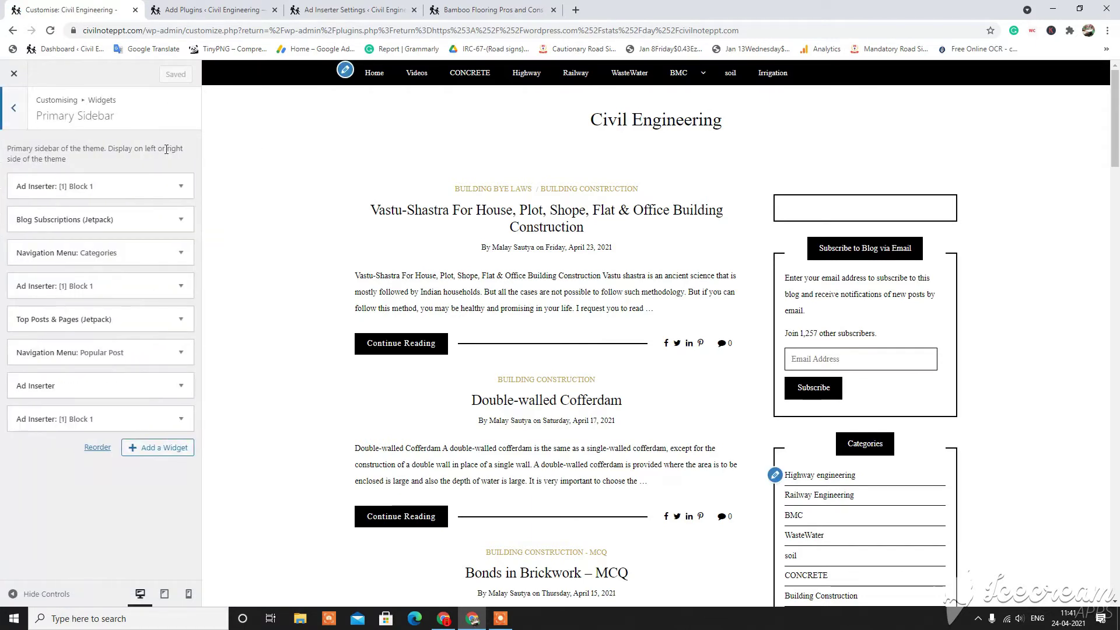
Add an Ad Inserter widget to the Primary Sidebar with Block 1 as its block.
{"action": "left_click", "coordinate": [159, 448]}
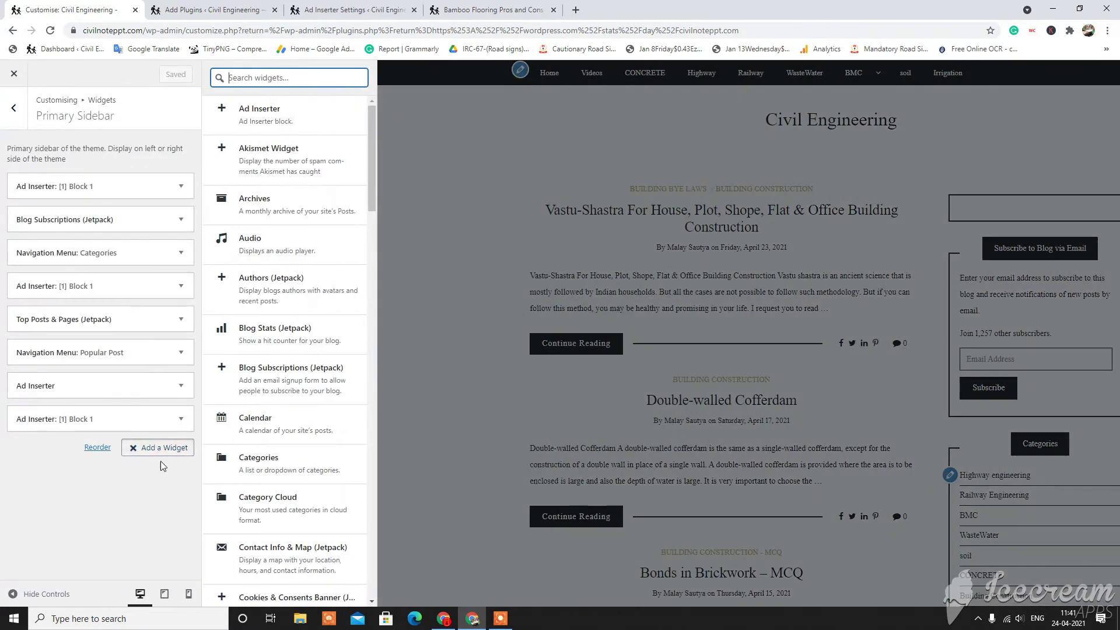
{"action": "left_click", "coordinate": [294, 117]}
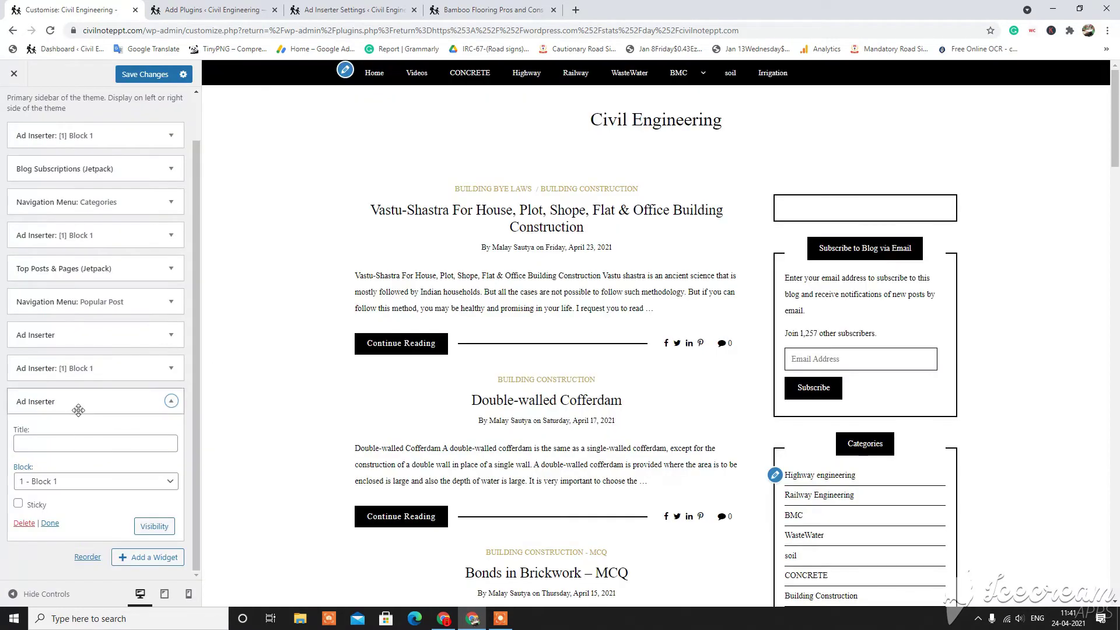
{"action": "left_click", "coordinate": [82, 482]}
{"action": "left_click", "coordinate": [82, 482]}
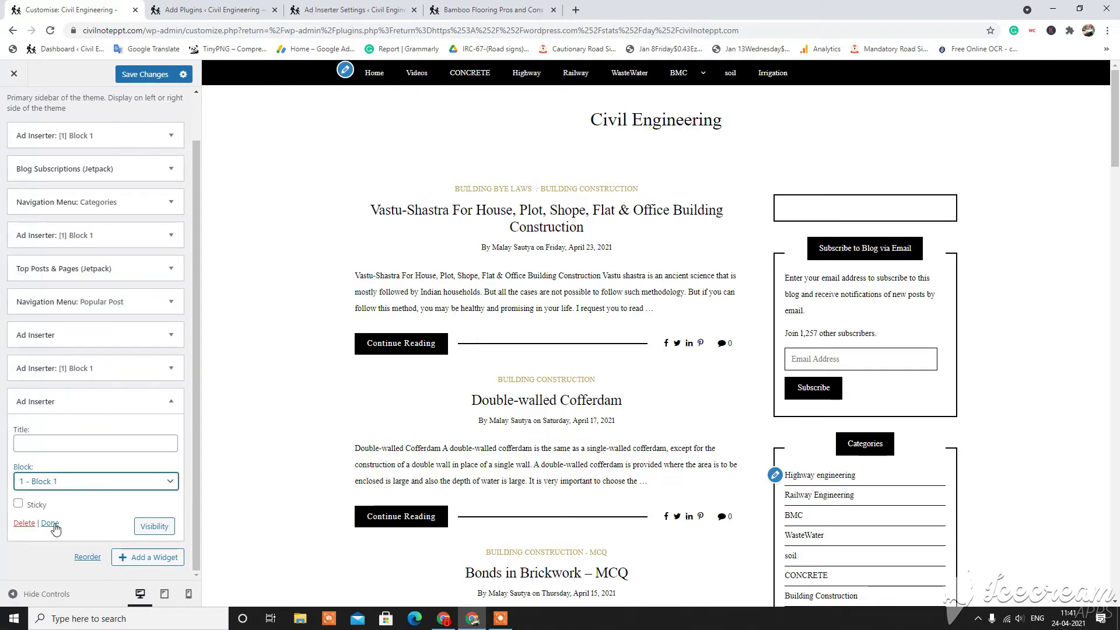
{"action": "left_click", "coordinate": [50, 524]}
Set the newly added Ad Inserter widget to Block 2 and delete the widget.
{"action": "mouse_move", "coordinate": [79, 453]}
{"action": "left_mouse_down"}
{"action": "mouse_move", "coordinate": [78, 470]}
{"action": "mouse_move", "coordinate": [78, 461]}
{"action": "left_mouse_up"}
{"action": "left_click", "coordinate": [82, 453]}
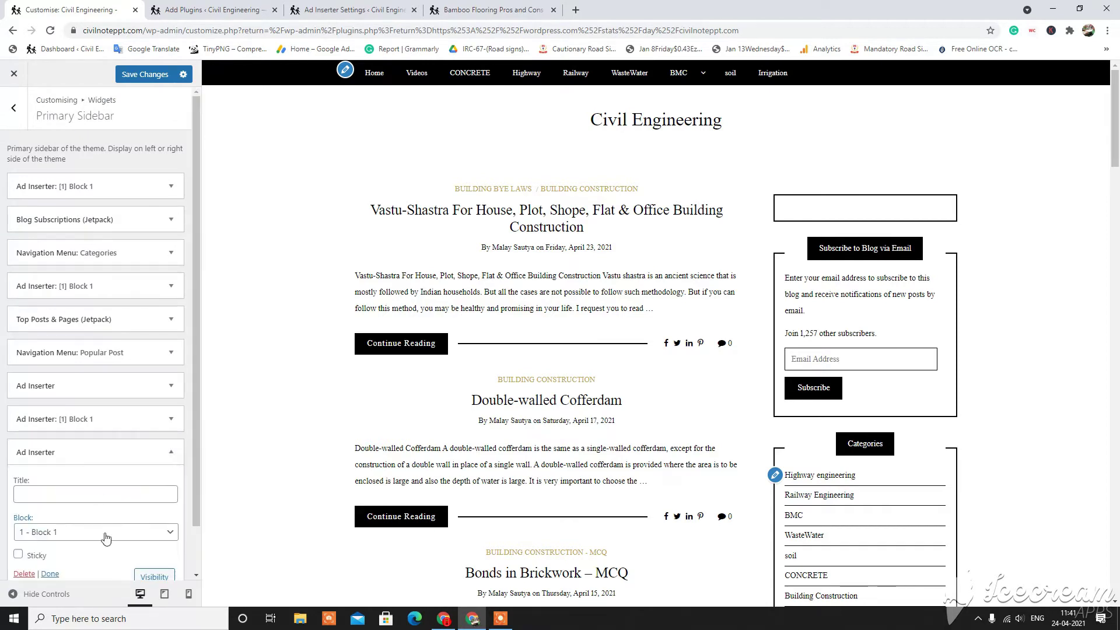
{"action": "left_click", "coordinate": [98, 537]}
{"action": "left_click", "coordinate": [125, 316]}
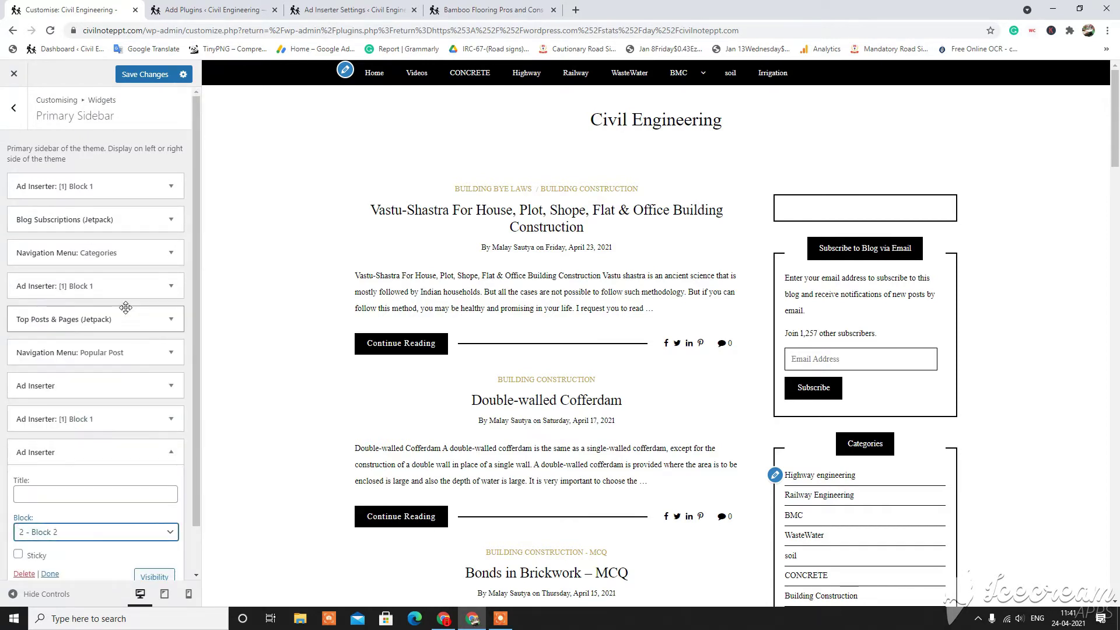
{"action": "left_click_drag", "start_coordinate": [111, 456], "coordinate": [97, 479]}
{"action": "left_click", "coordinate": [155, 456]}
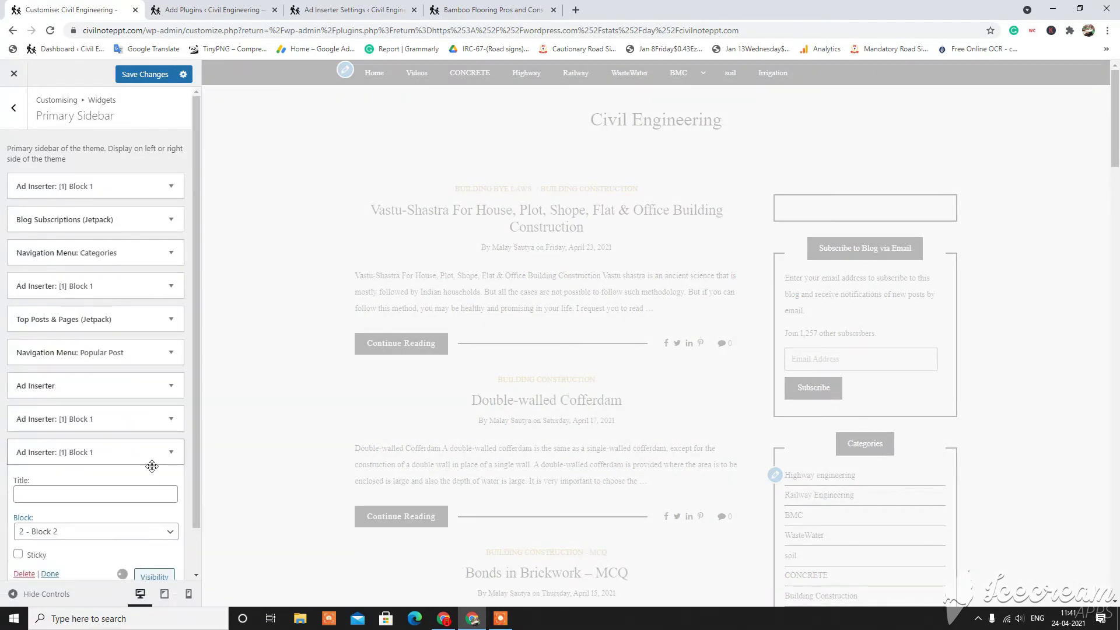
{"action": "left_click", "coordinate": [24, 574]}
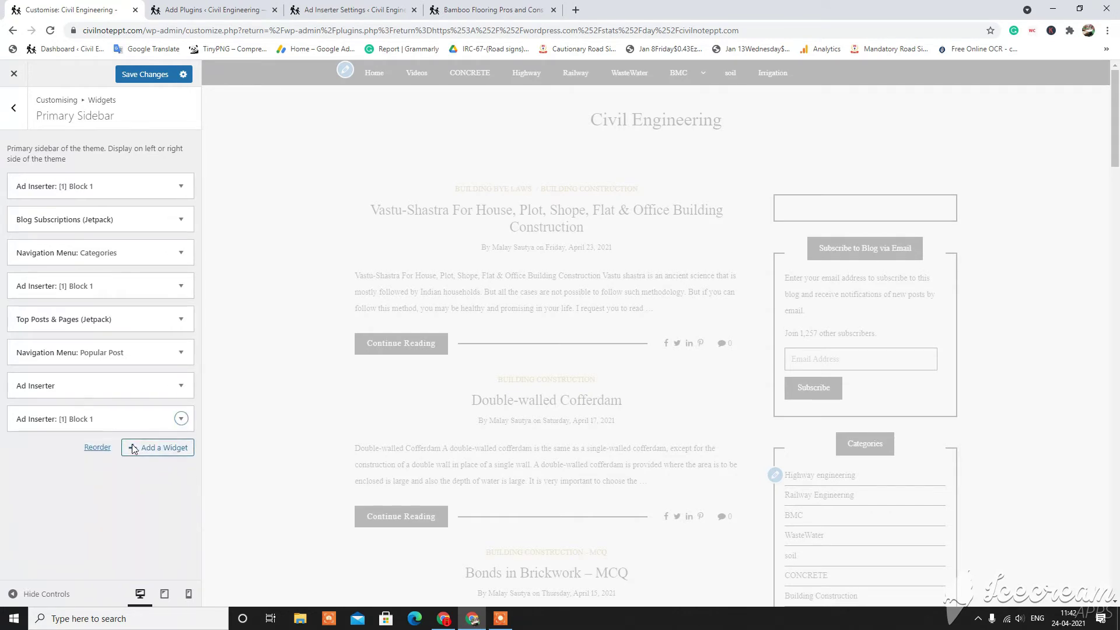
Examine which block each existing Ad Inserter widget in the Primary Sidebar is assigned to.
{"action": "left_click", "coordinate": [68, 186]}
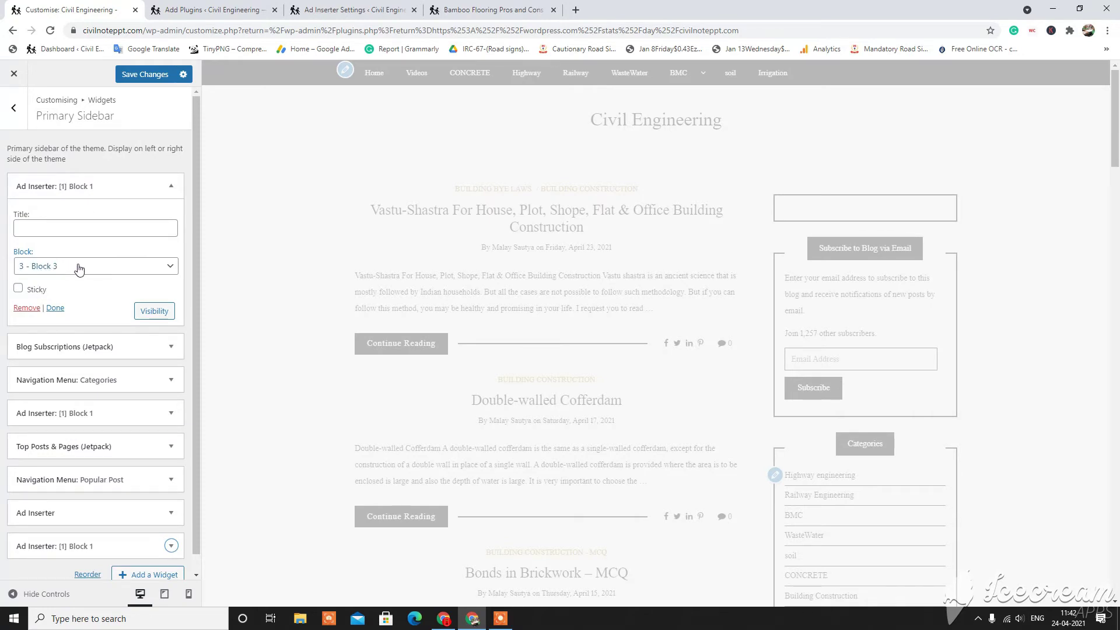
{"action": "left_click", "coordinate": [82, 419]}
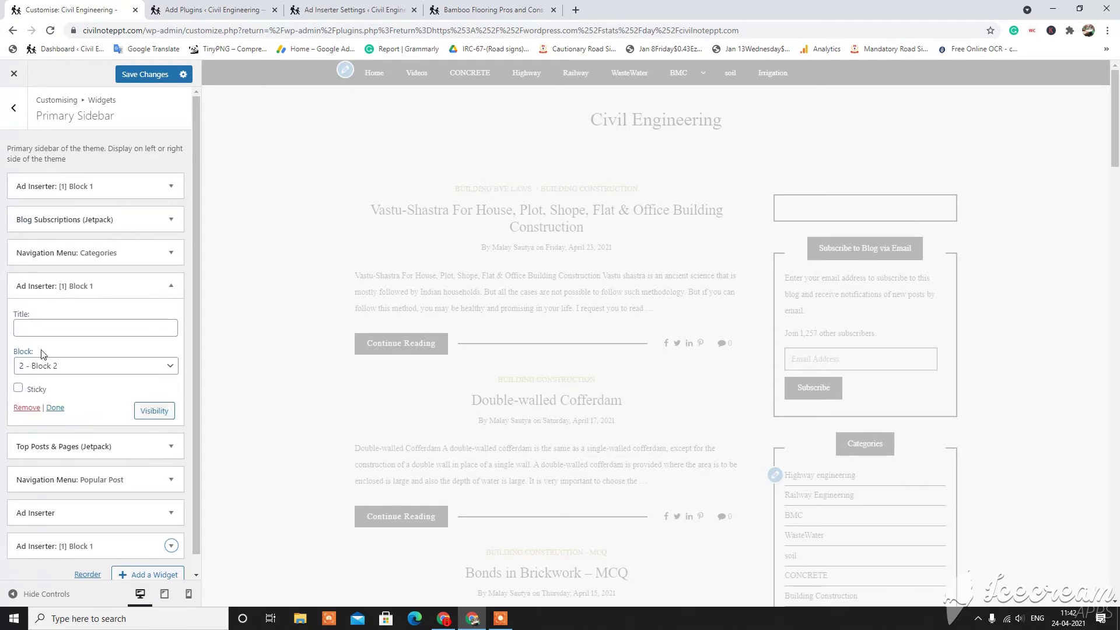
{"action": "left_click", "coordinate": [106, 368]}
{"action": "left_click", "coordinate": [107, 371]}
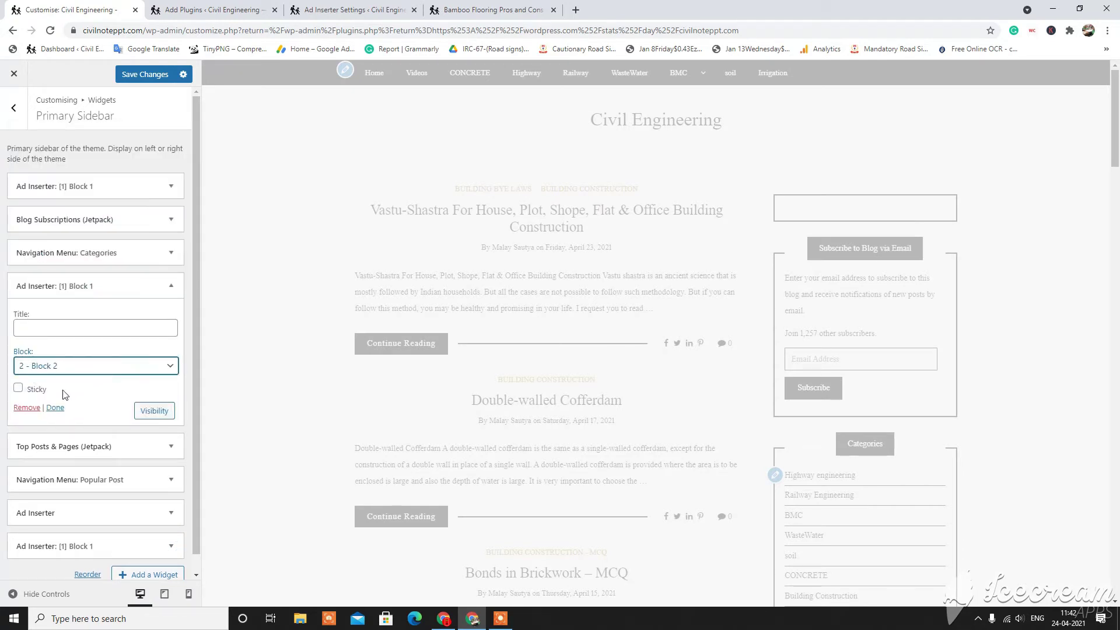
{"action": "left_click", "coordinate": [55, 408]}
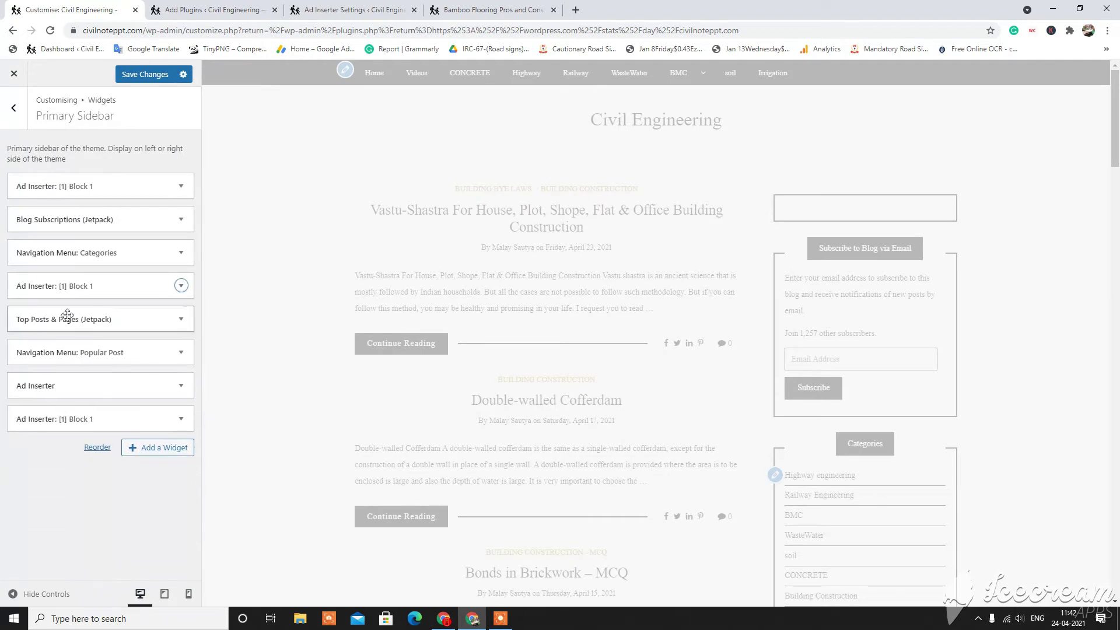
{"action": "left_click", "coordinate": [63, 384]}
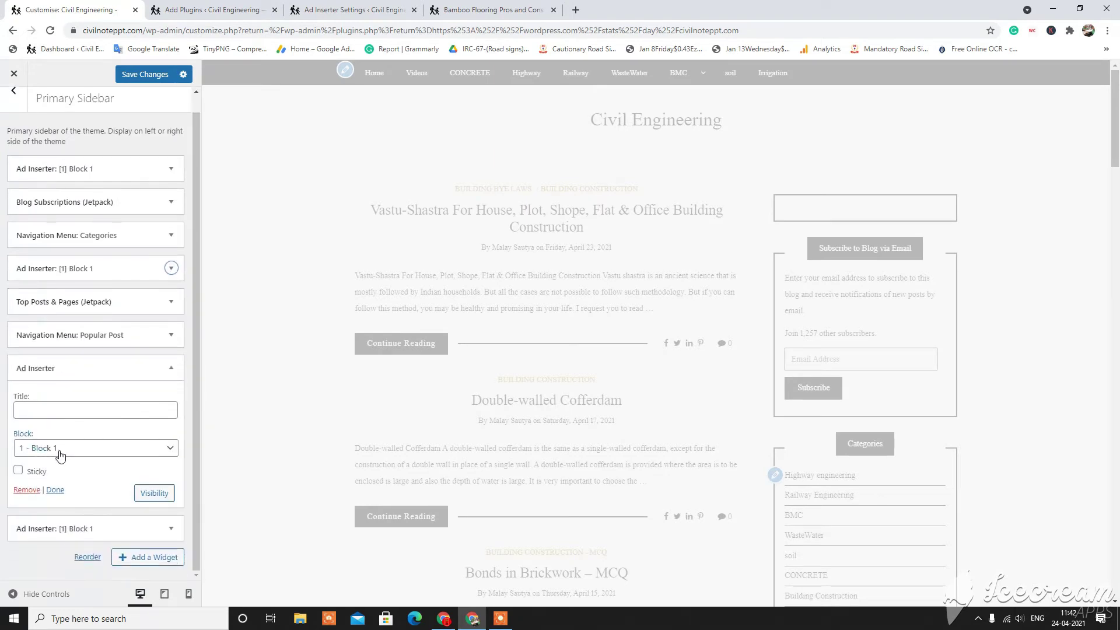
{"action": "left_click", "coordinate": [117, 423]}
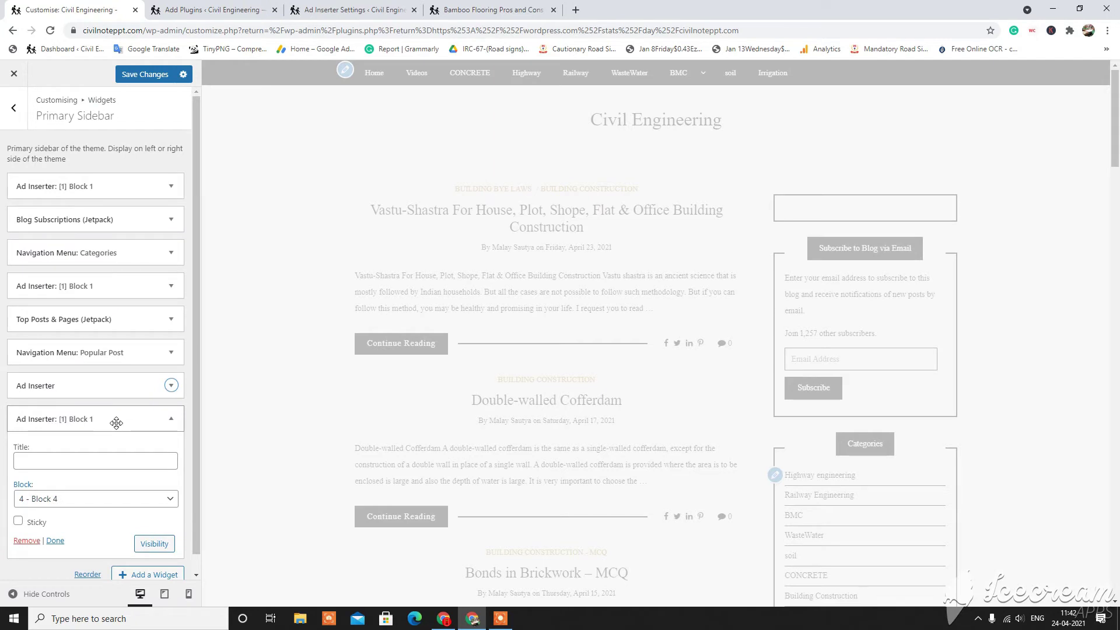
{"action": "left_click", "coordinate": [80, 500]}
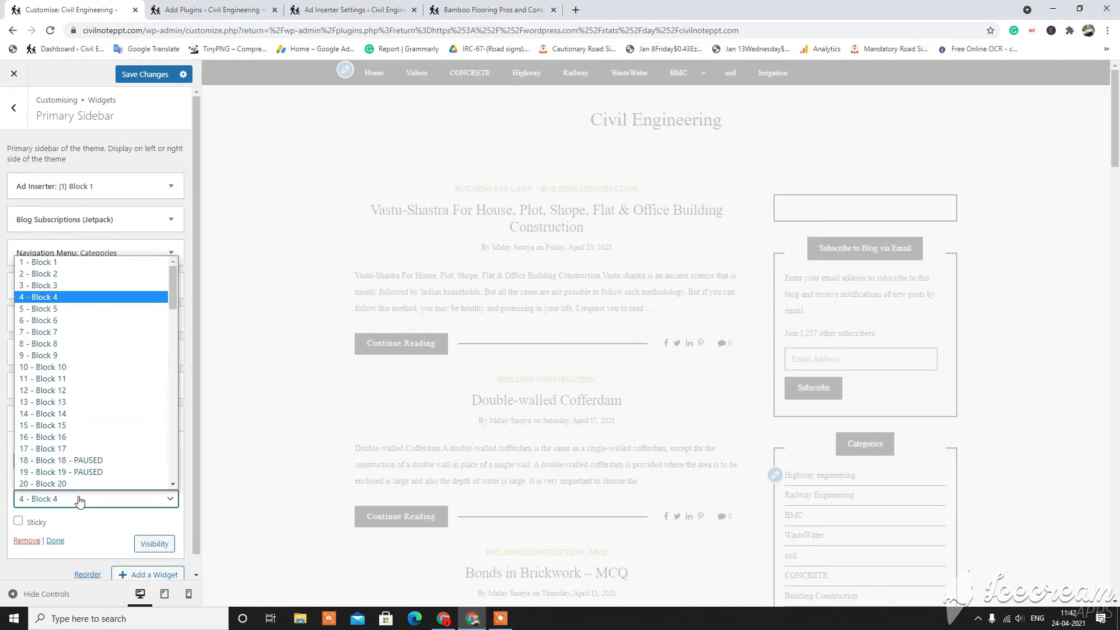
{"action": "left_click", "coordinate": [80, 499]}
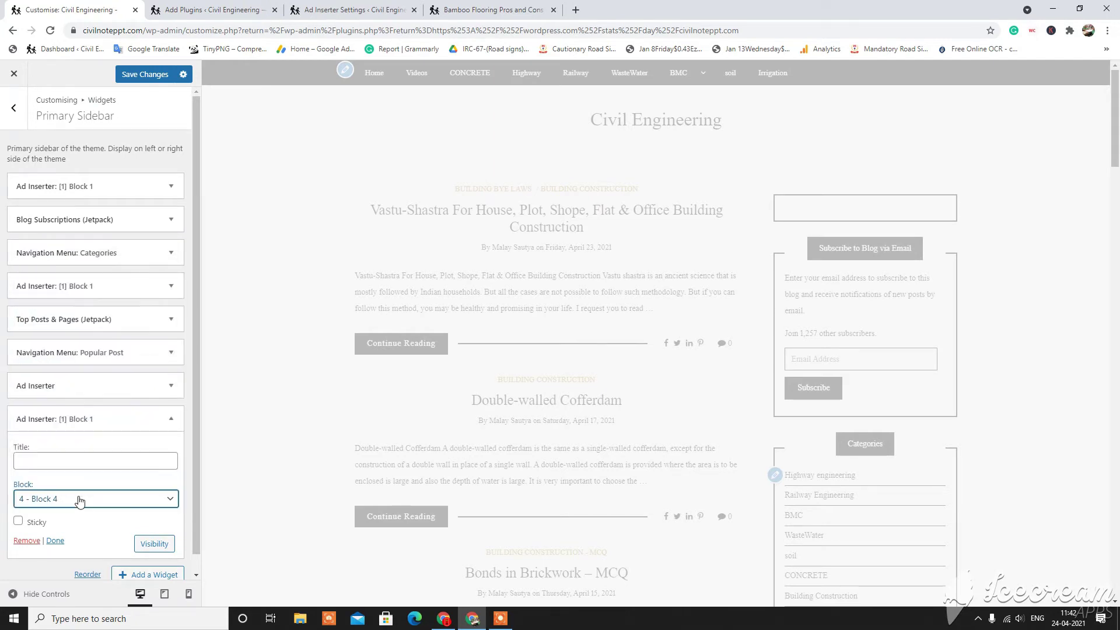
{"action": "left_click", "coordinate": [55, 541]}
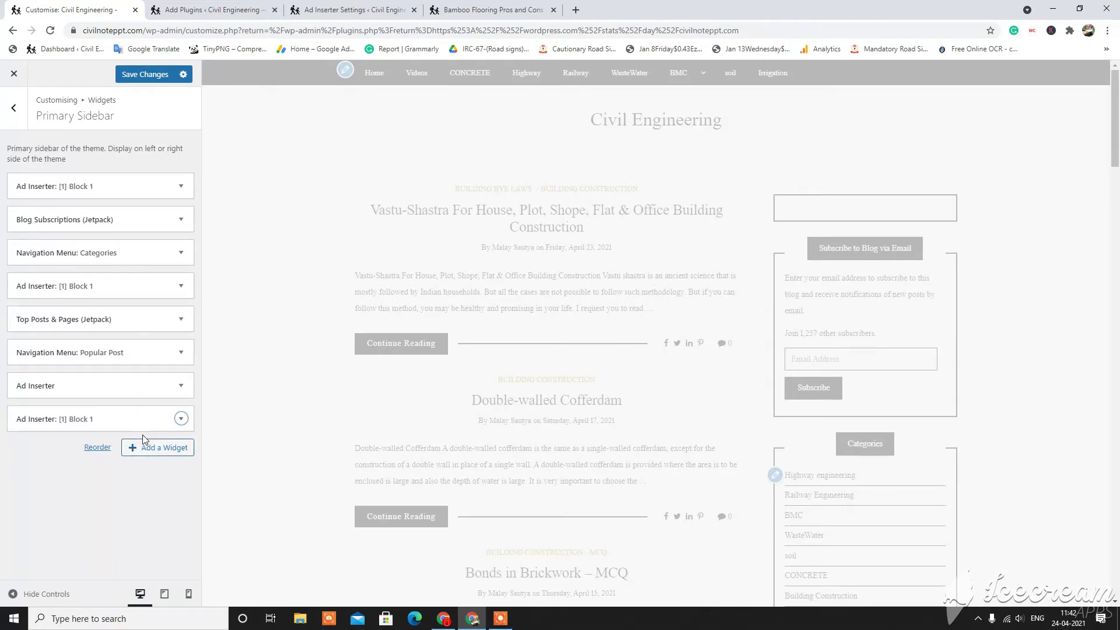
{"action": "left_click", "coordinate": [125, 415]}
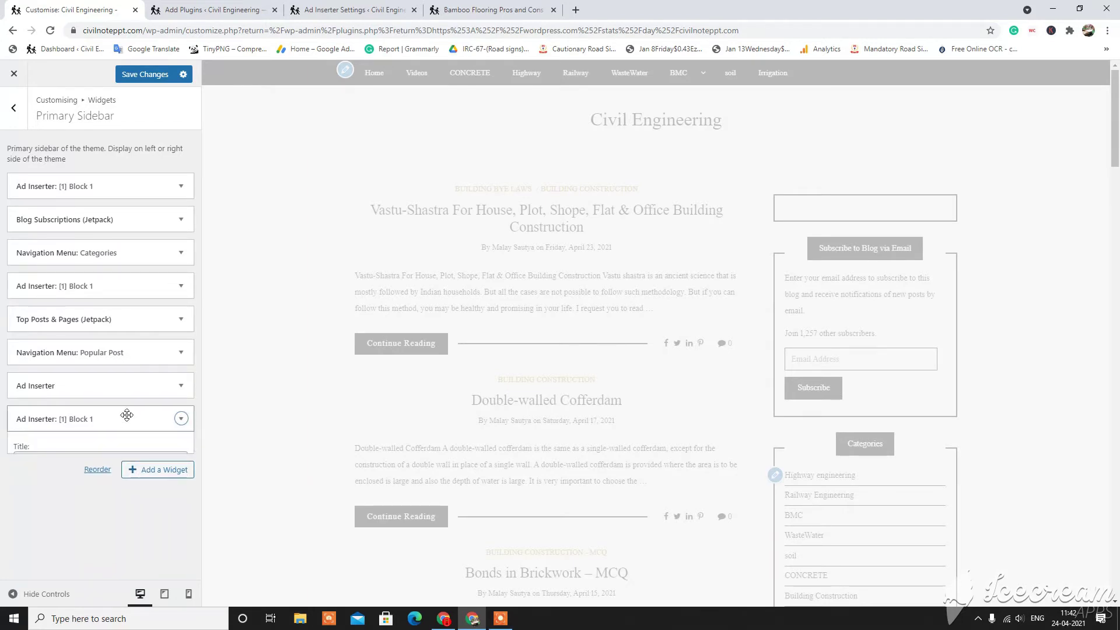
{"action": "left_click", "coordinate": [55, 541]}
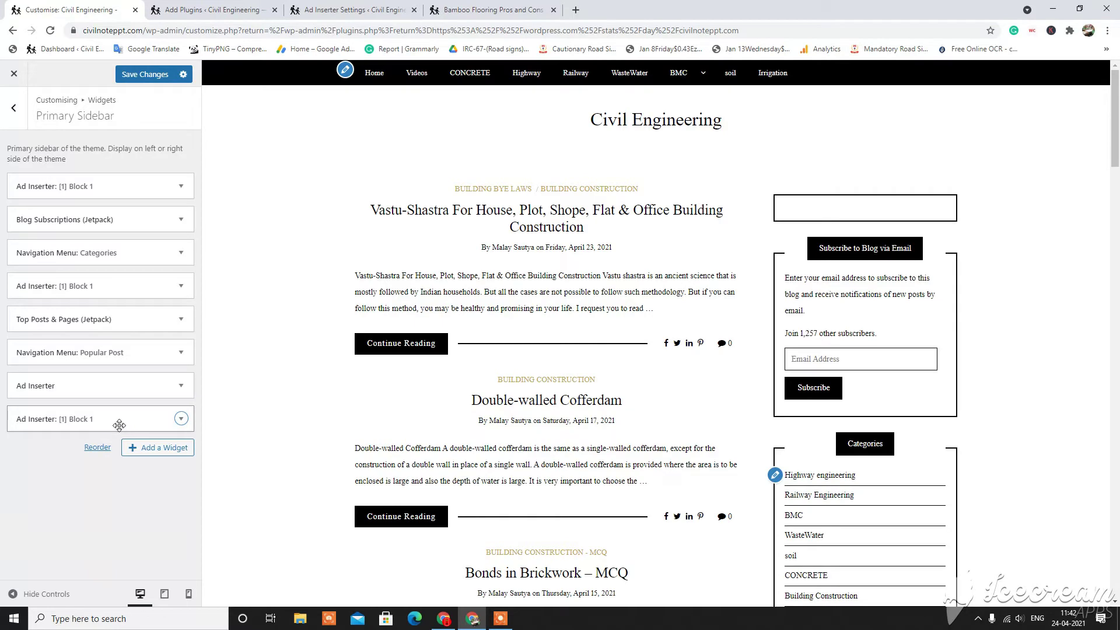
Switch to the Ad Inserter settings and examine the placeholder name in block 4's code.
{"action": "left_click", "coordinate": [215, 7]}
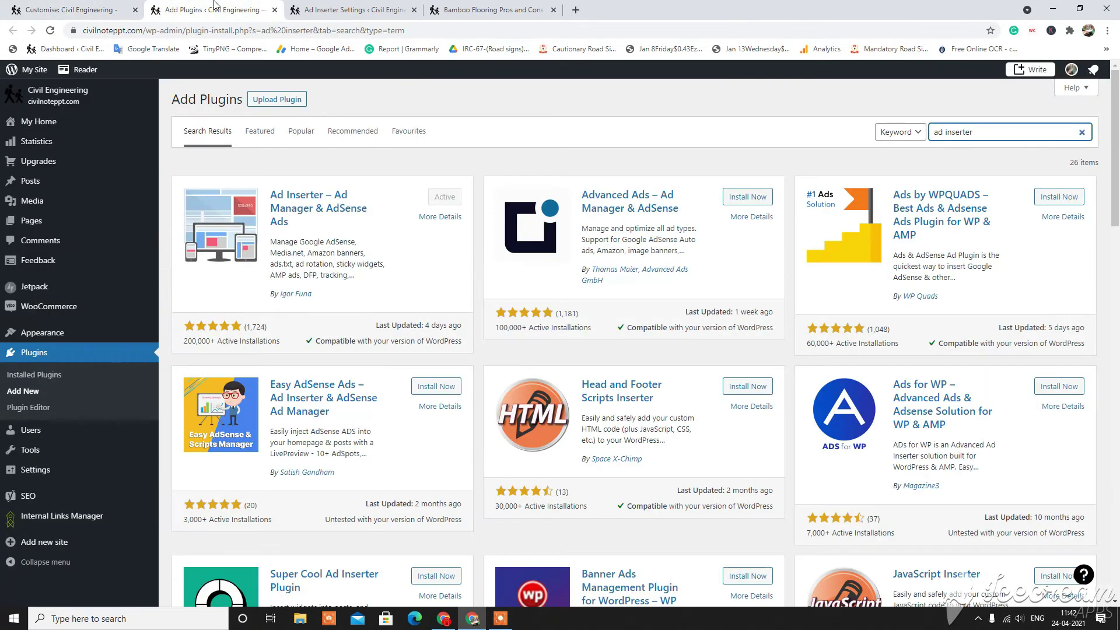
{"action": "left_click", "coordinate": [353, 9]}
{"action": "left_click", "coordinate": [267, 130]}
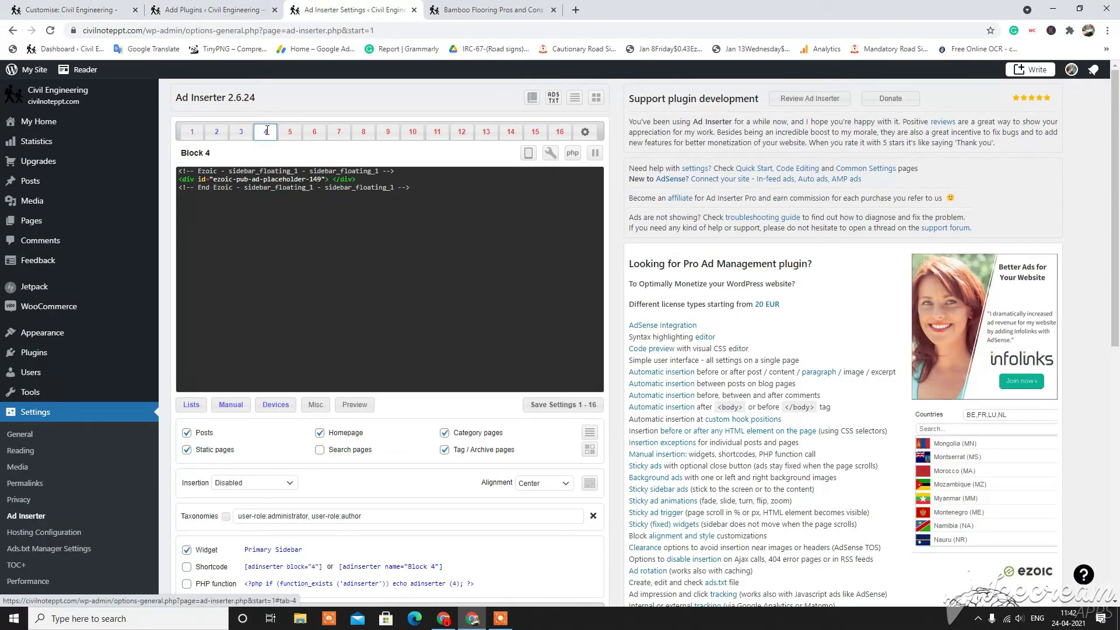
{"action": "left_click_drag", "start_coordinate": [228, 172], "coordinate": [303, 172]}
{"action": "left_click", "coordinate": [227, 172]}
{"action": "left_click_drag", "start_coordinate": [230, 171], "coordinate": [310, 172]}
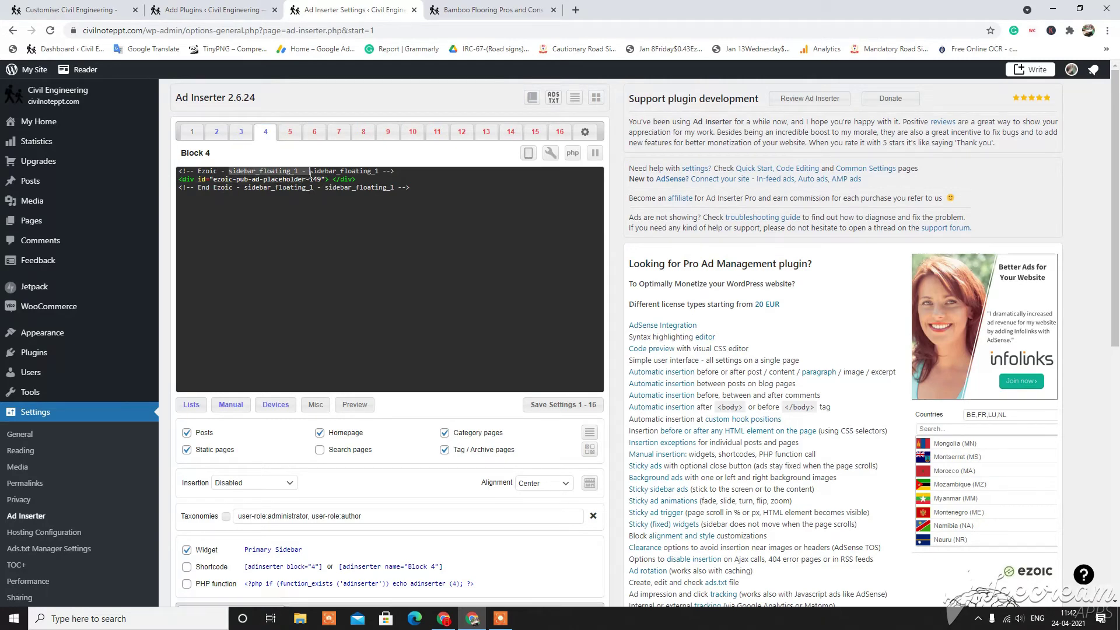
{"action": "left_click", "coordinate": [309, 171]}
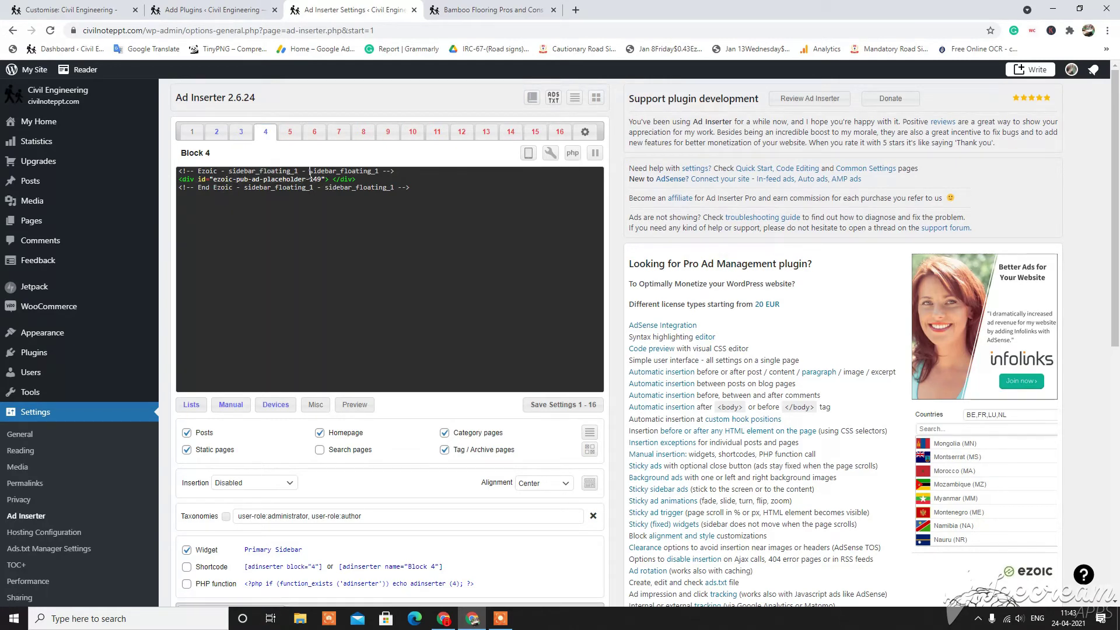
Return to the customiser, check the last Ad Inserter widget's block and save the Primary Sidebar changes.
{"action": "left_click", "coordinate": [64, 9]}
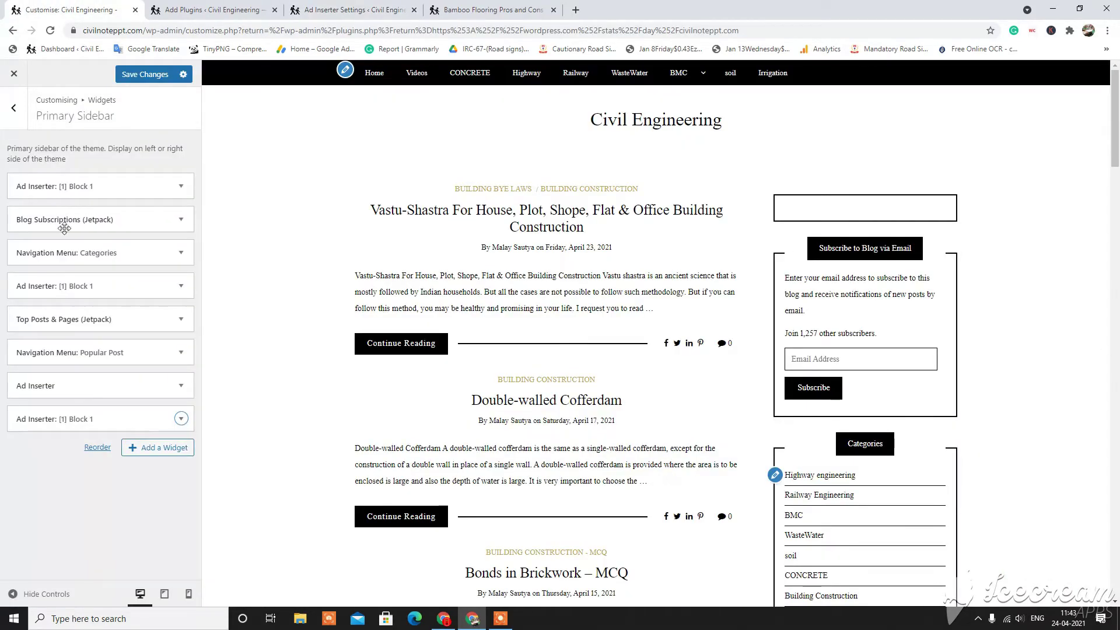
{"action": "left_click", "coordinate": [76, 419]}
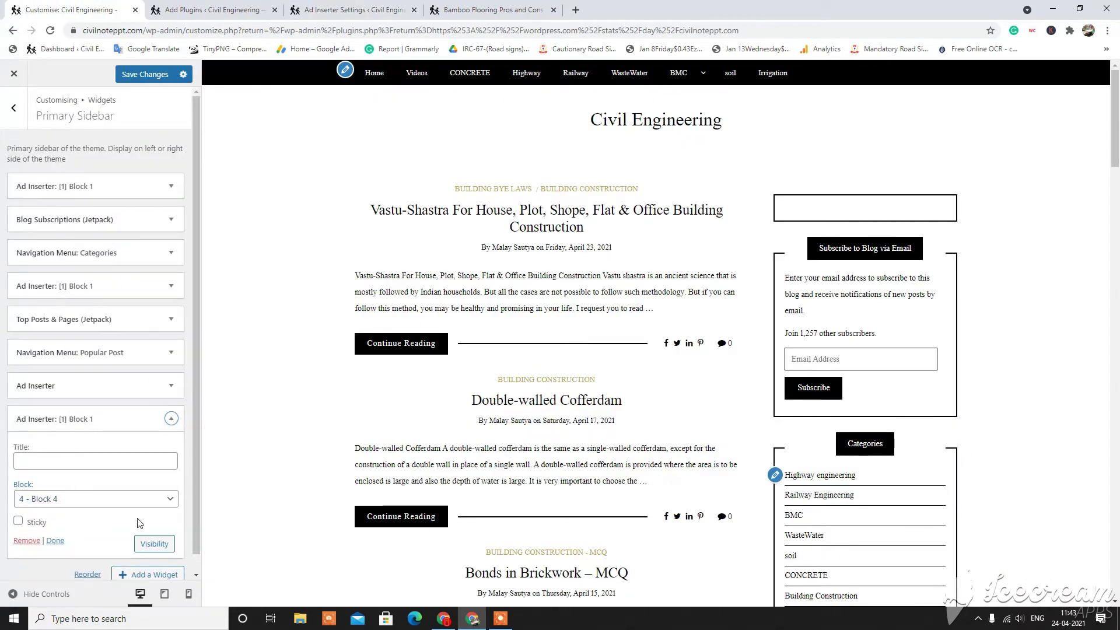
{"action": "left_click", "coordinate": [54, 541]}
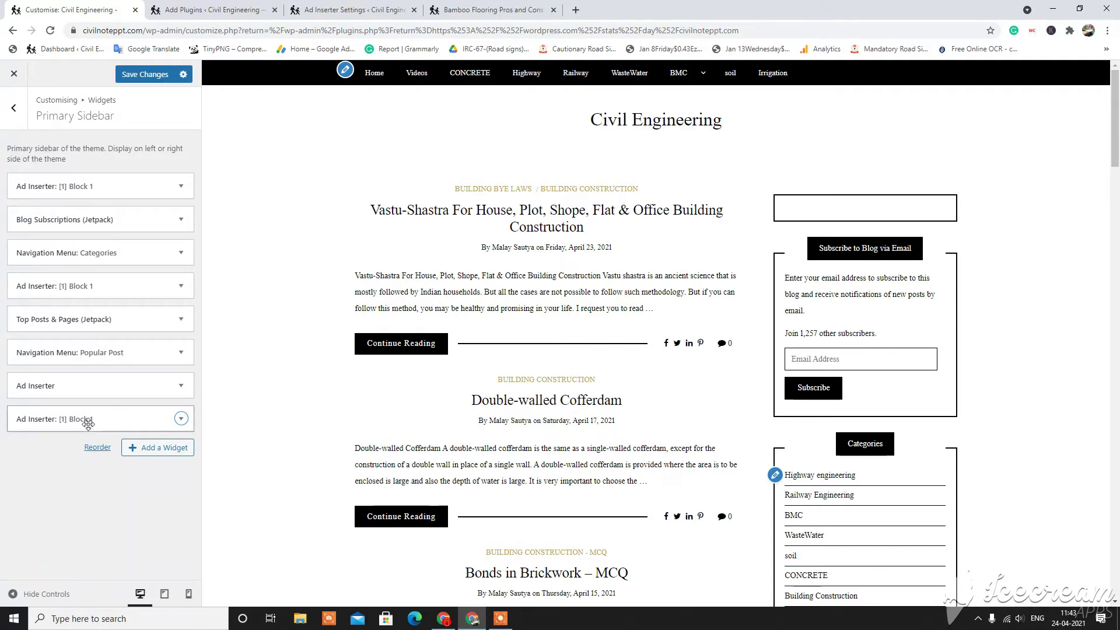
{"action": "left_click", "coordinate": [147, 75]}
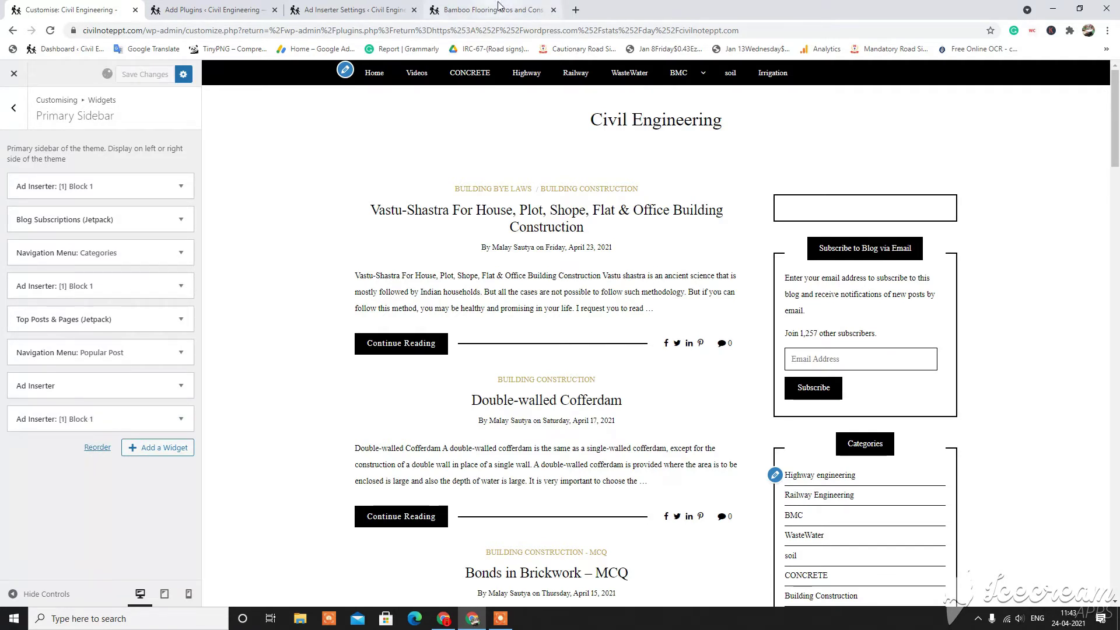
Switch to the Ezoic dashboard's Ad Tester placeholder list.
{"action": "left_click", "coordinate": [267, 5]}
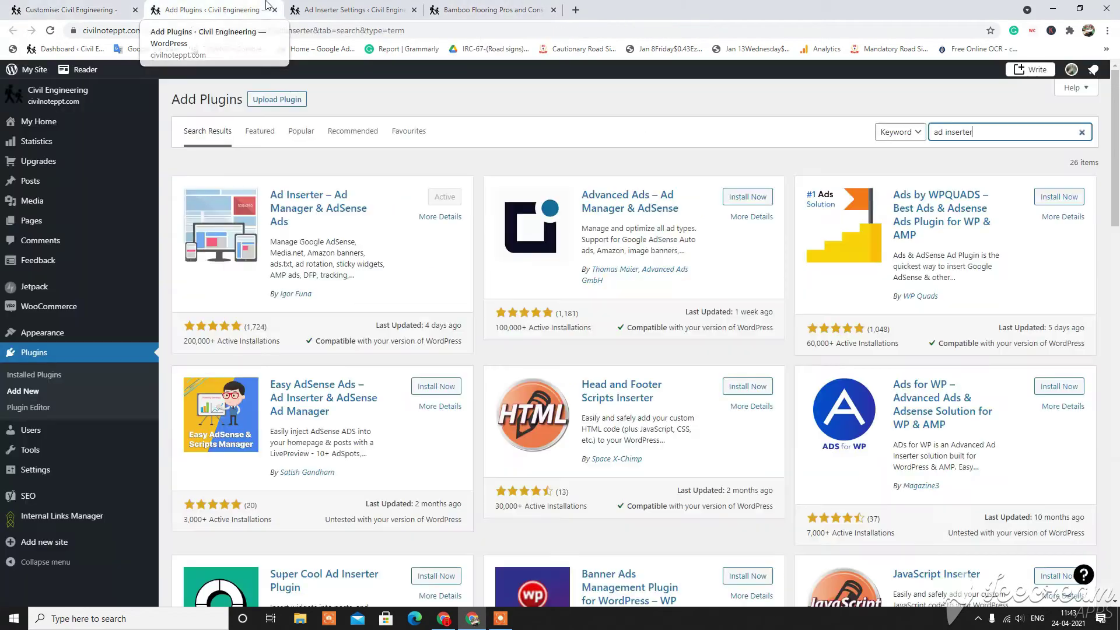
{"action": "left_click", "coordinate": [353, 10]}
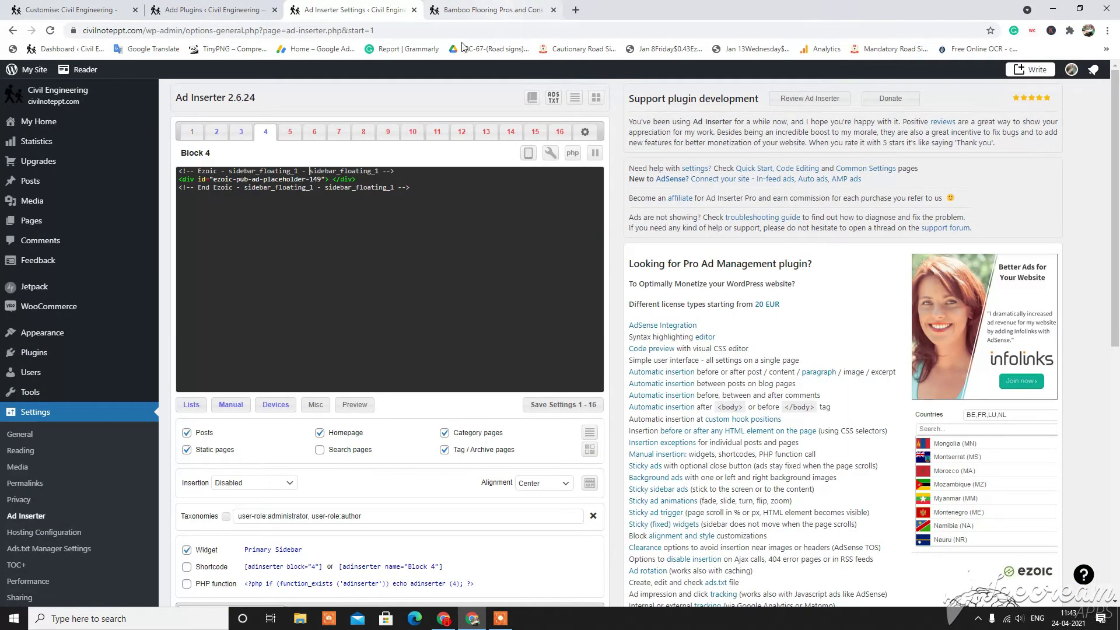
{"action": "left_click", "coordinate": [443, 619]}
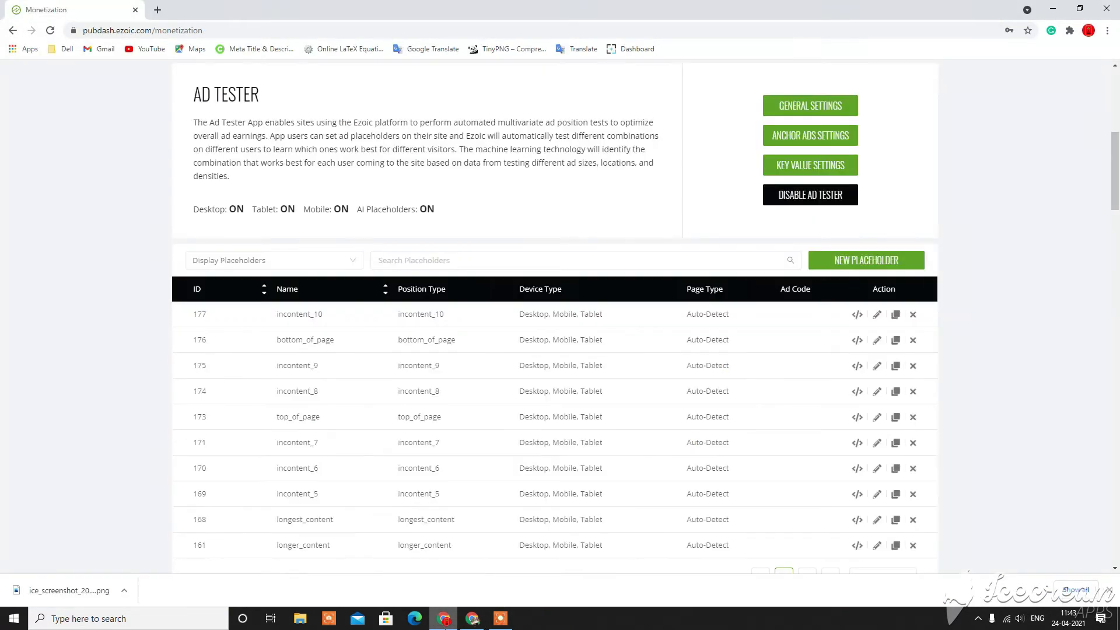
Start a new Ezoic placeholder and examine the page positions available for the ad.
{"action": "left_click", "coordinate": [865, 263]}
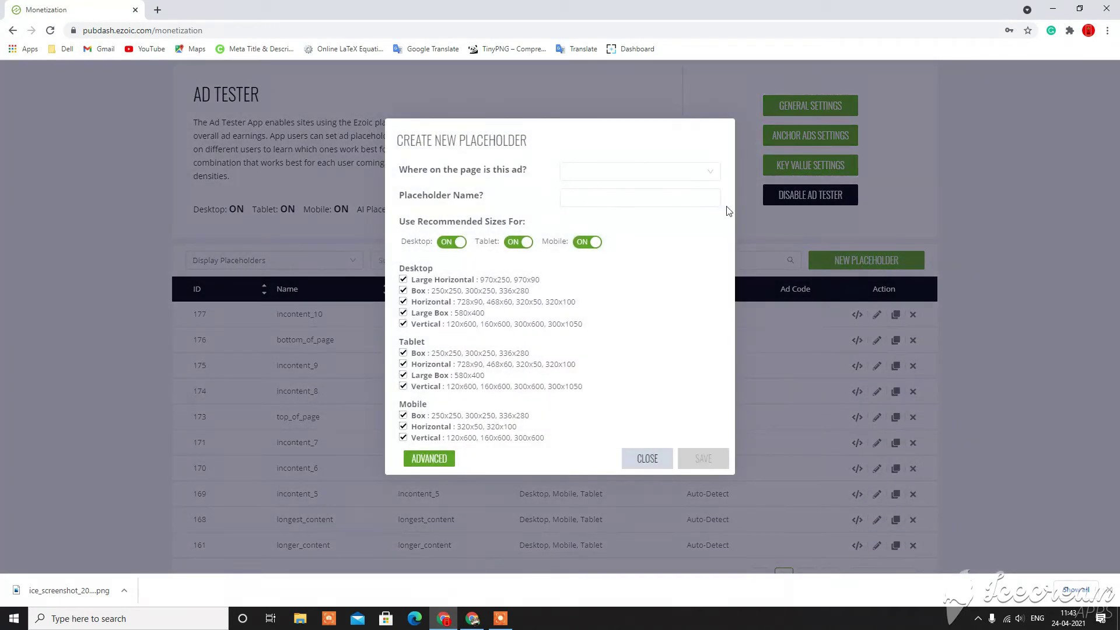
{"action": "left_click", "coordinate": [639, 176]}
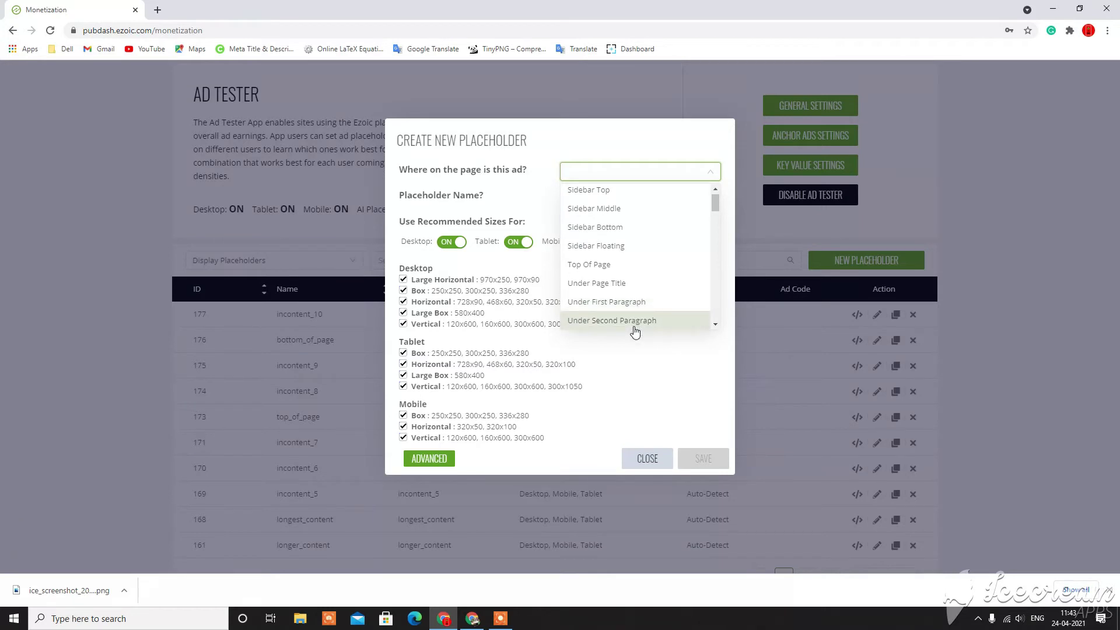
{"action": "scroll", "coordinate": [636, 320], "scroll_direction": "down", "scroll_amount": 2}
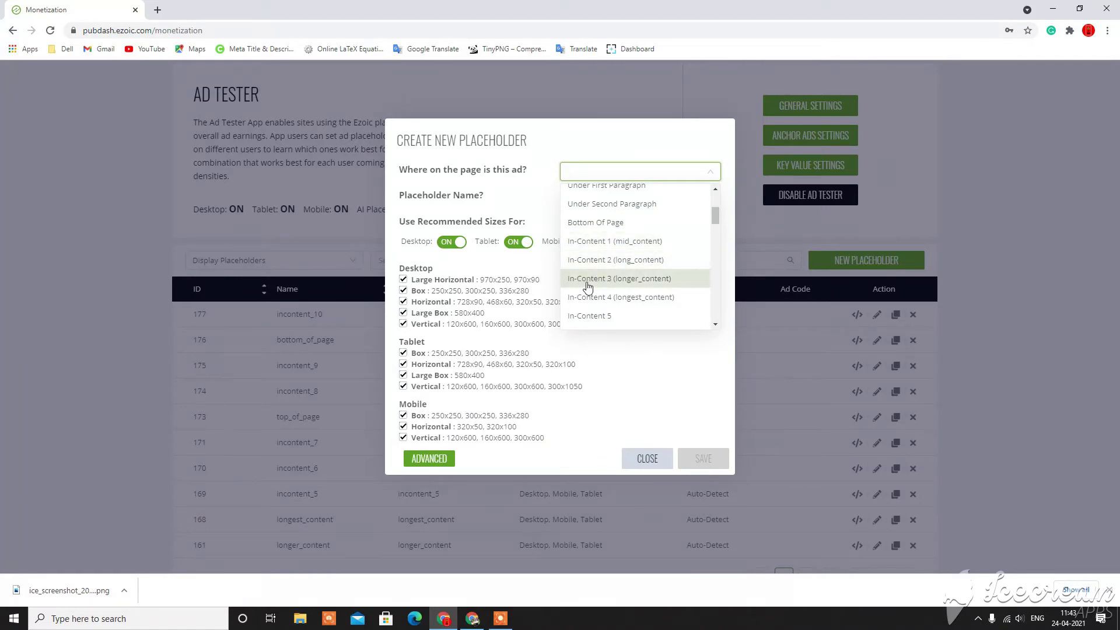
{"action": "scroll", "coordinate": [630, 312], "scroll_direction": "down", "scroll_amount": 1}
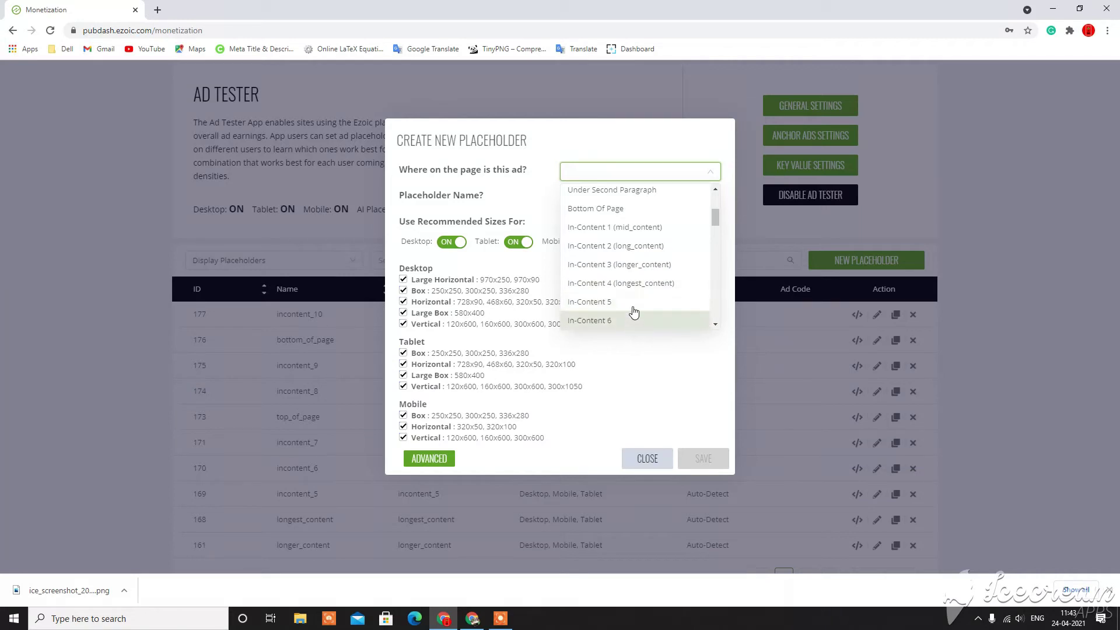
{"action": "scroll", "coordinate": [646, 262], "scroll_direction": "up", "scroll_amount": 3}
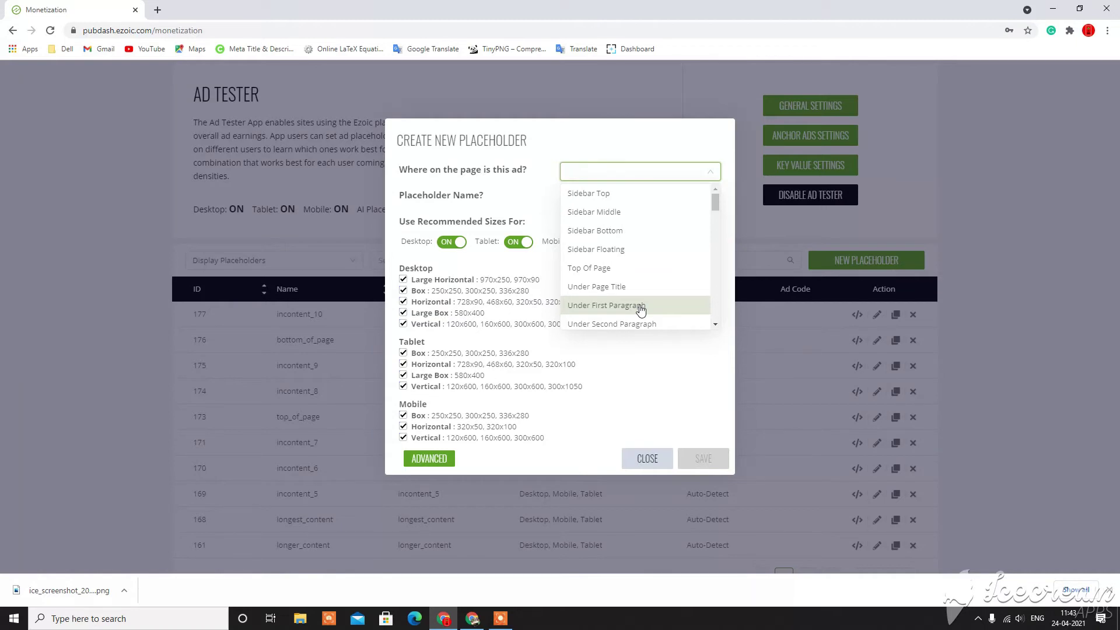
{"action": "scroll", "coordinate": [641, 309], "scroll_direction": "down", "scroll_amount": 1}
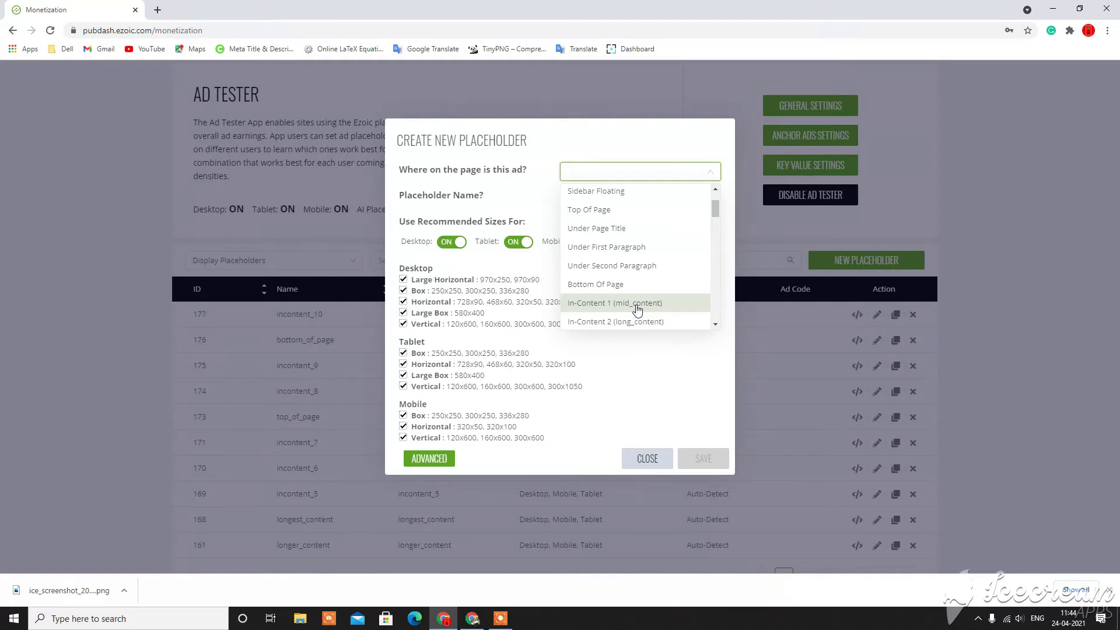
{"action": "scroll", "coordinate": [638, 309], "scroll_direction": "down", "scroll_amount": 2}
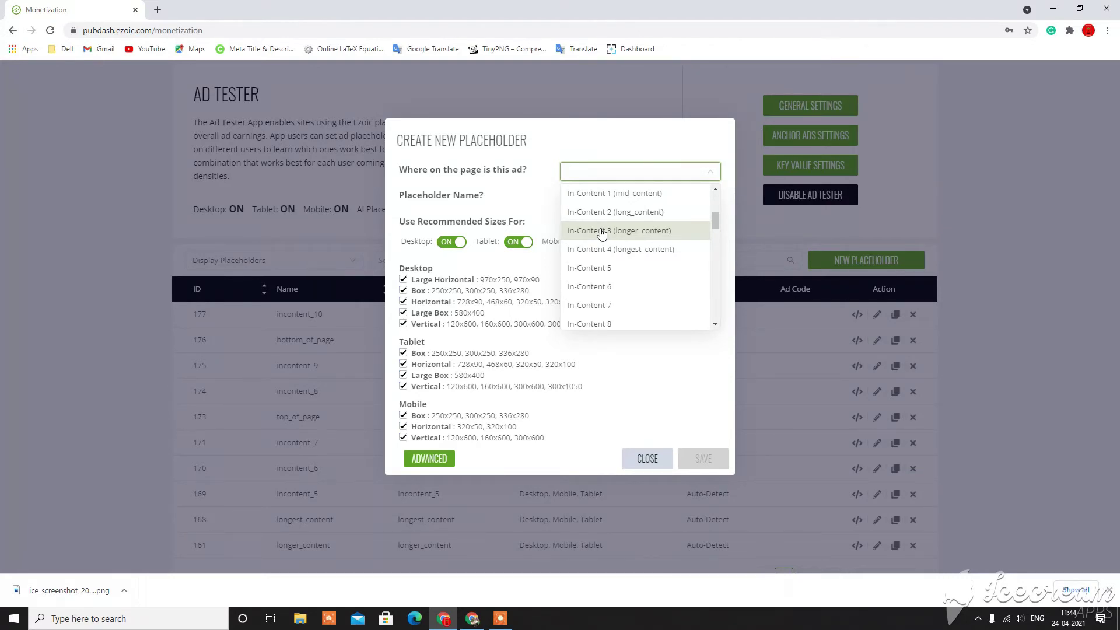
{"action": "scroll", "coordinate": [602, 234], "scroll_direction": "down", "scroll_amount": 6}
Choose Under Second Paragraph as the placeholder's position, examine its recommended desktop and mobile ad sizes, and close the form without saving.
{"action": "left_click", "coordinate": [619, 264]}
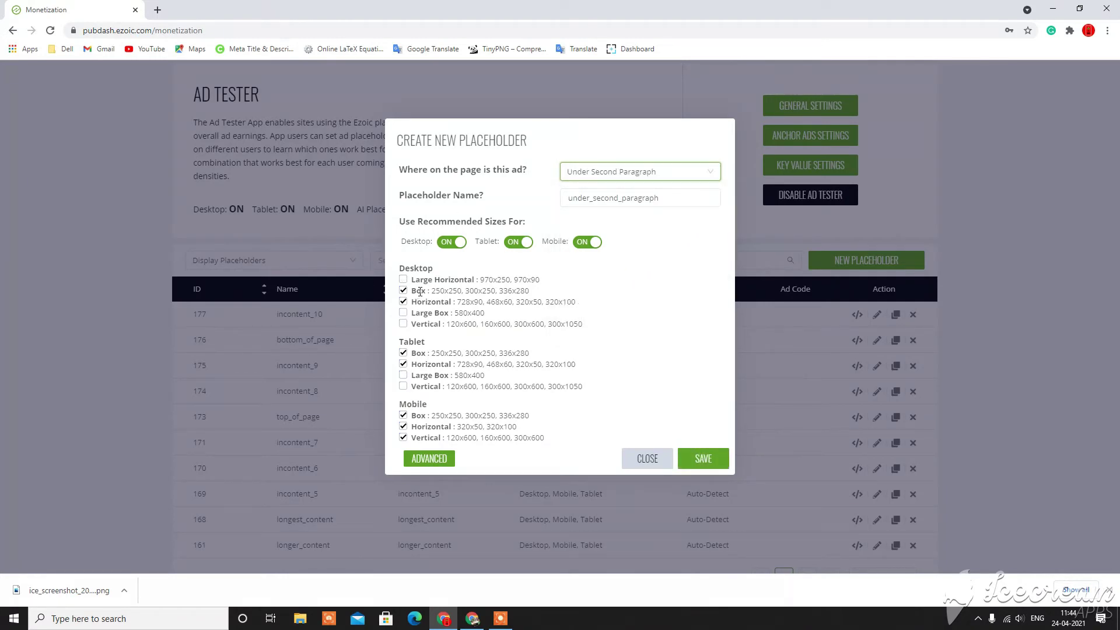
{"action": "left_click_drag", "start_coordinate": [443, 293], "coordinate": [559, 303]}
{"action": "left_click", "coordinate": [578, 304]}
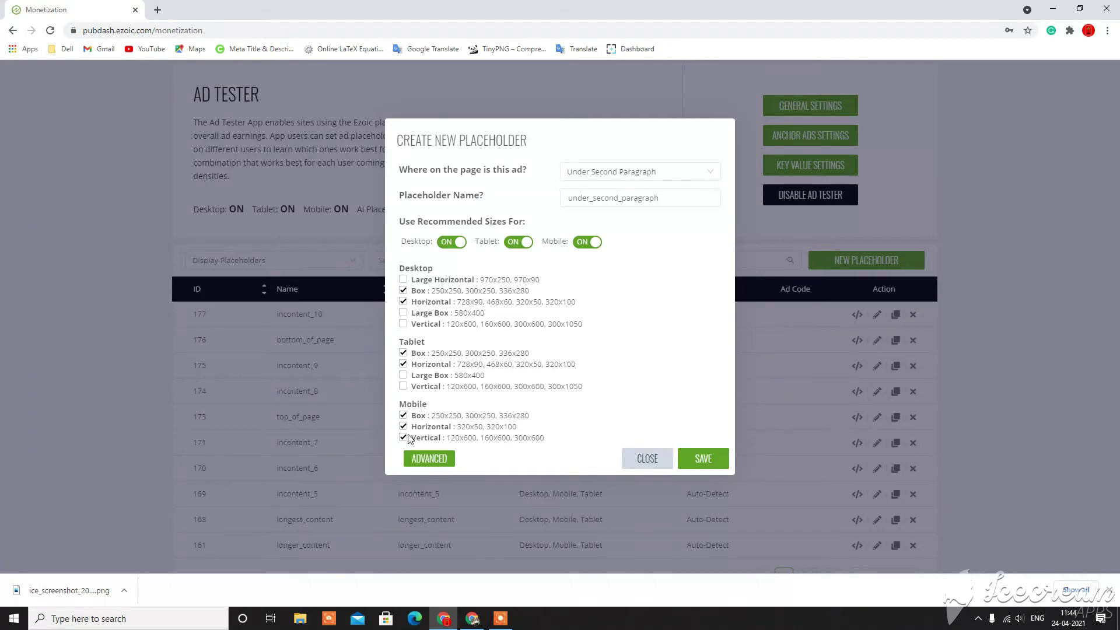
{"action": "left_click_drag", "start_coordinate": [448, 441], "coordinate": [475, 439]}
{"action": "left_click", "coordinate": [468, 436]}
{"action": "left_click_drag", "start_coordinate": [549, 438], "coordinate": [402, 438]}
{"action": "left_click", "coordinate": [403, 437]}
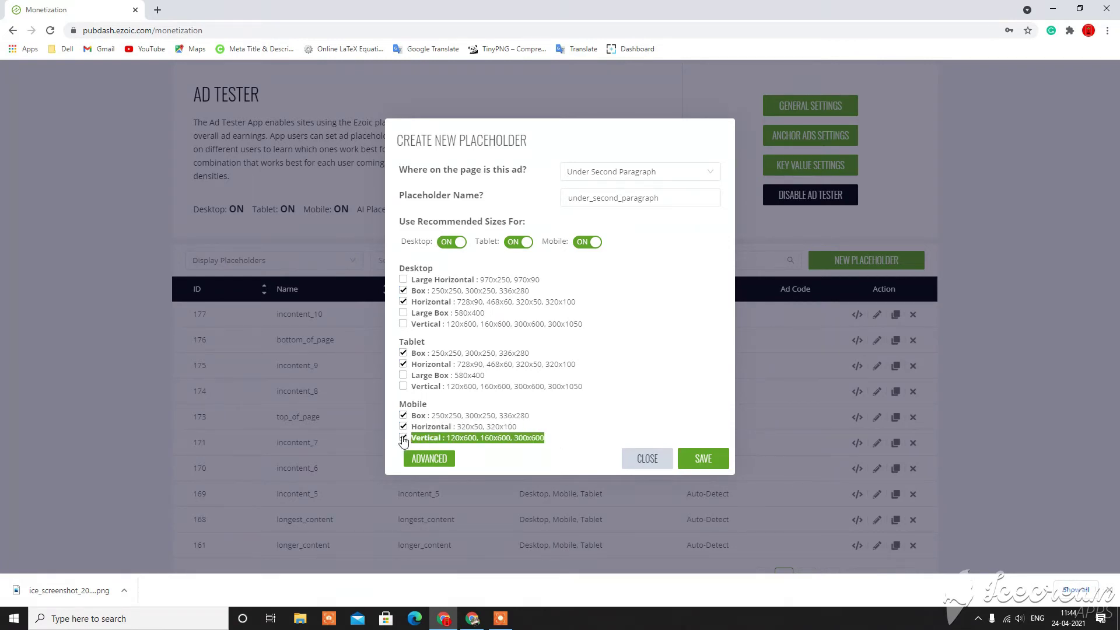
{"action": "left_click", "coordinate": [440, 438]}
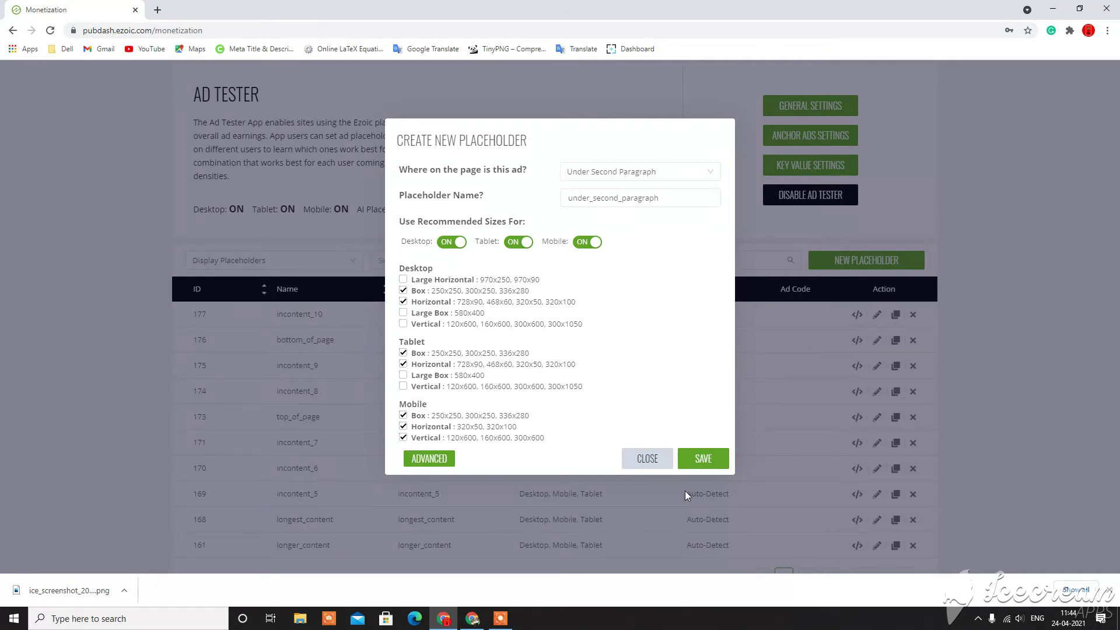
{"action": "left_click", "coordinate": [647, 458]}
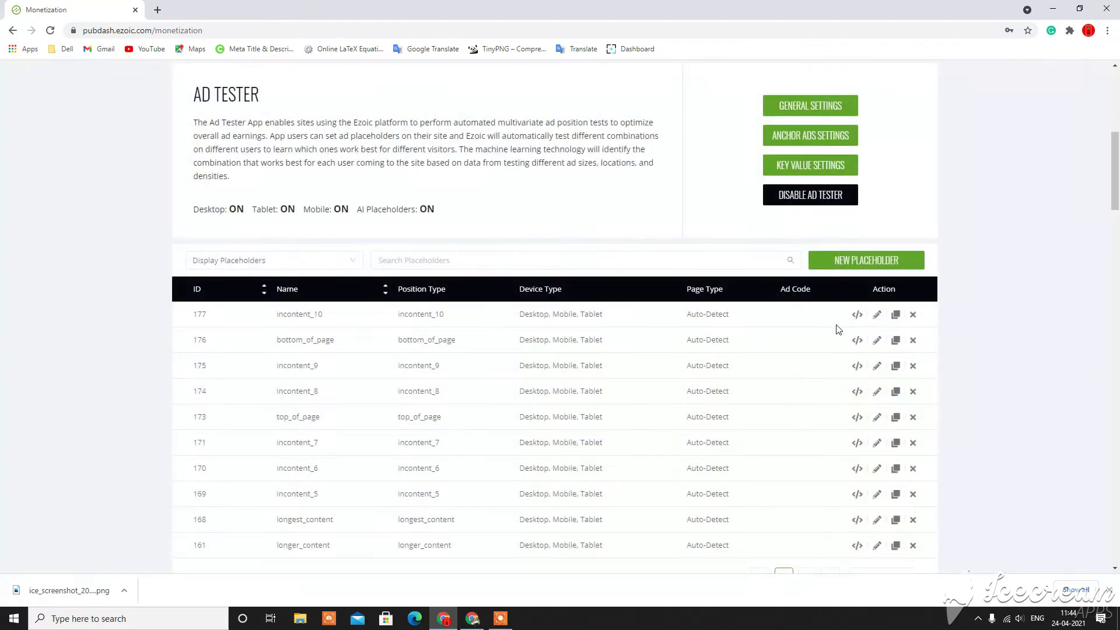
Start another placeholder with the position Bottom Of Page and close the form without saving.
{"action": "left_click", "coordinate": [902, 261]}
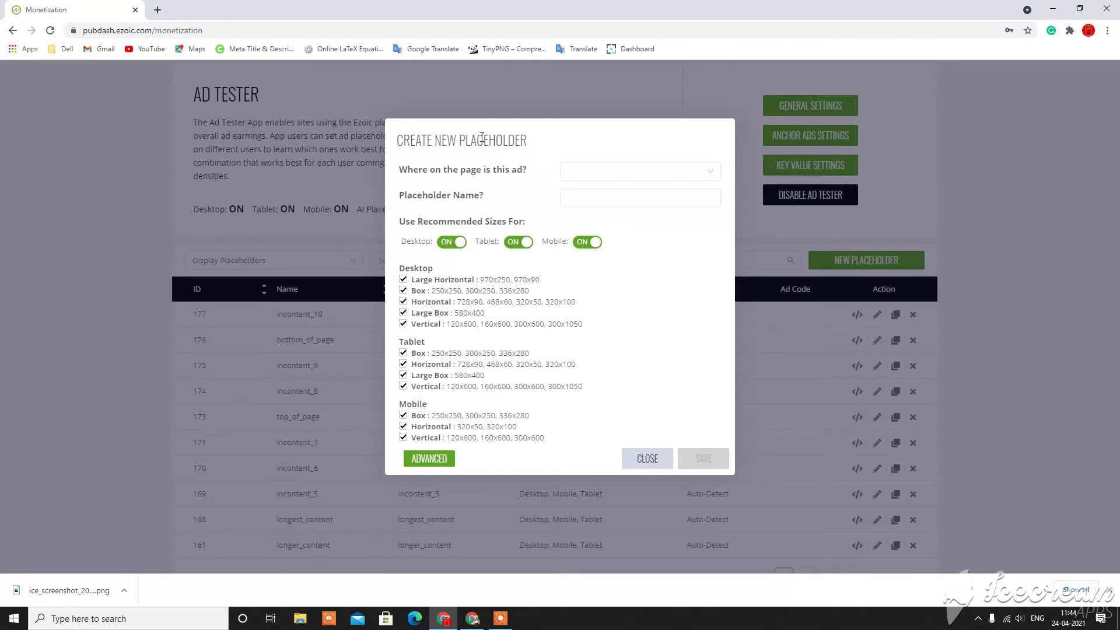
{"action": "left_click", "coordinate": [629, 168]}
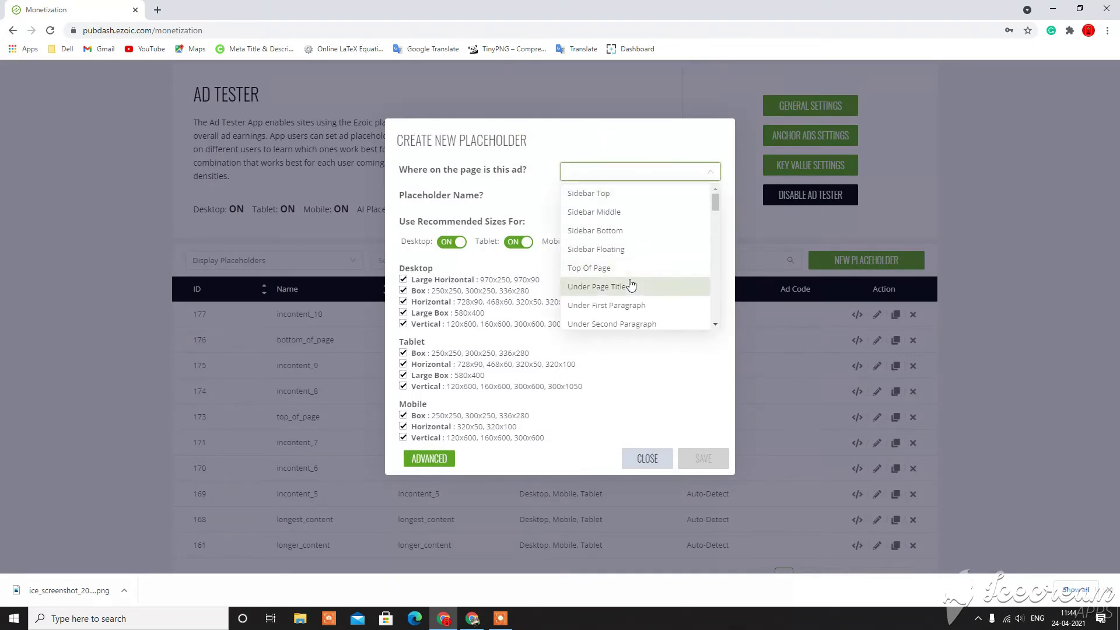
{"action": "scroll", "coordinate": [627, 287], "scroll_direction": "down", "scroll_amount": 2}
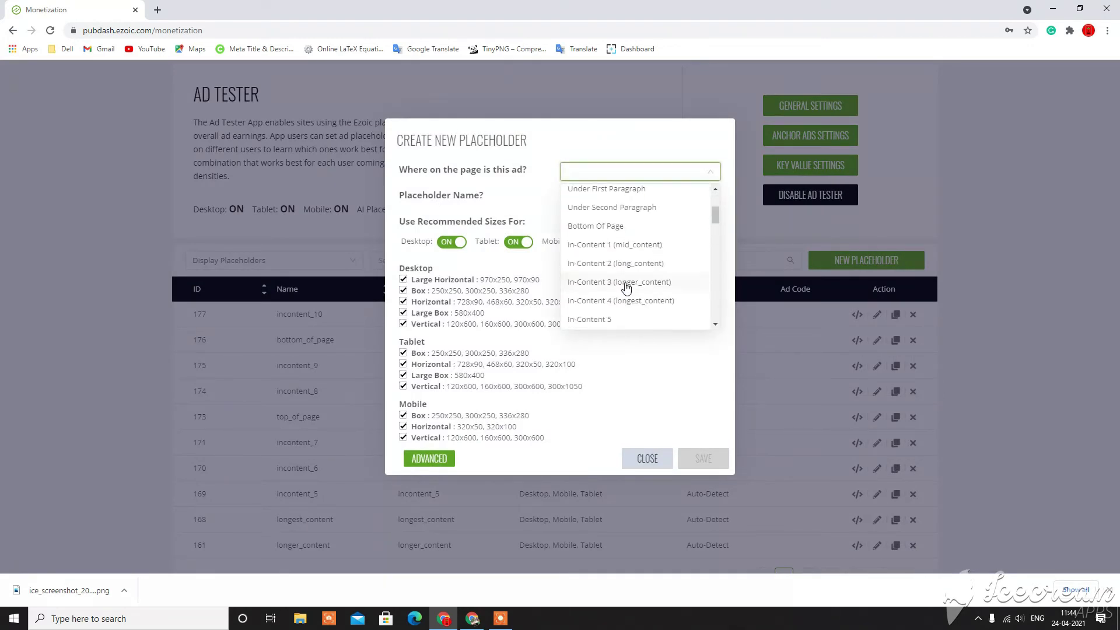
{"action": "left_click", "coordinate": [619, 231]}
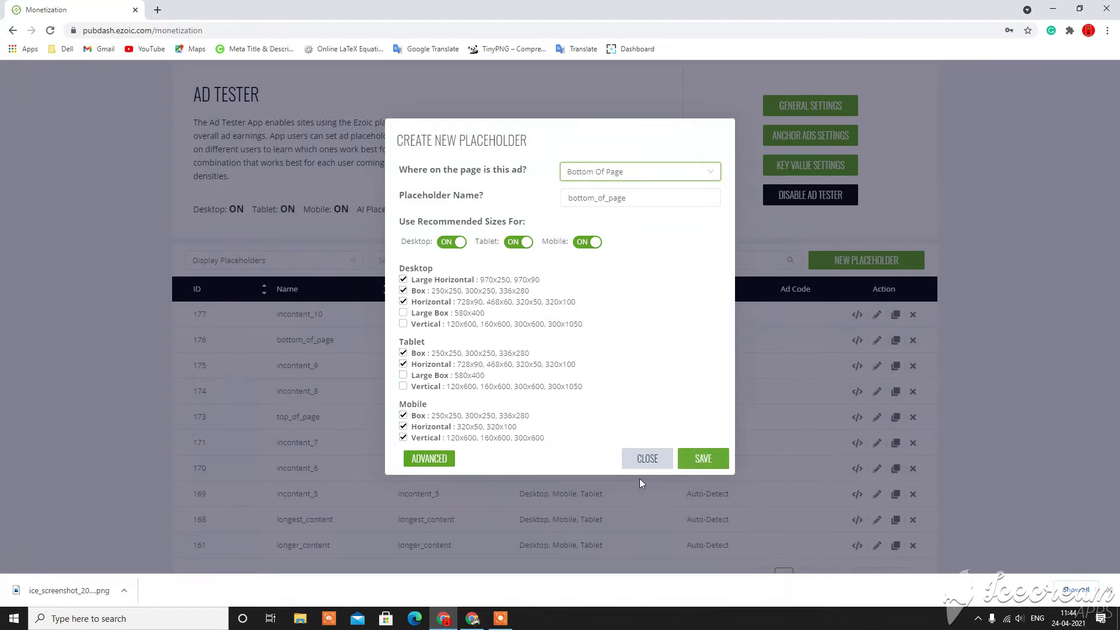
{"action": "left_click", "coordinate": [647, 458]}
Open a blank placeholder form and look through the numbered In-Content positions.
{"action": "left_click", "coordinate": [869, 261]}
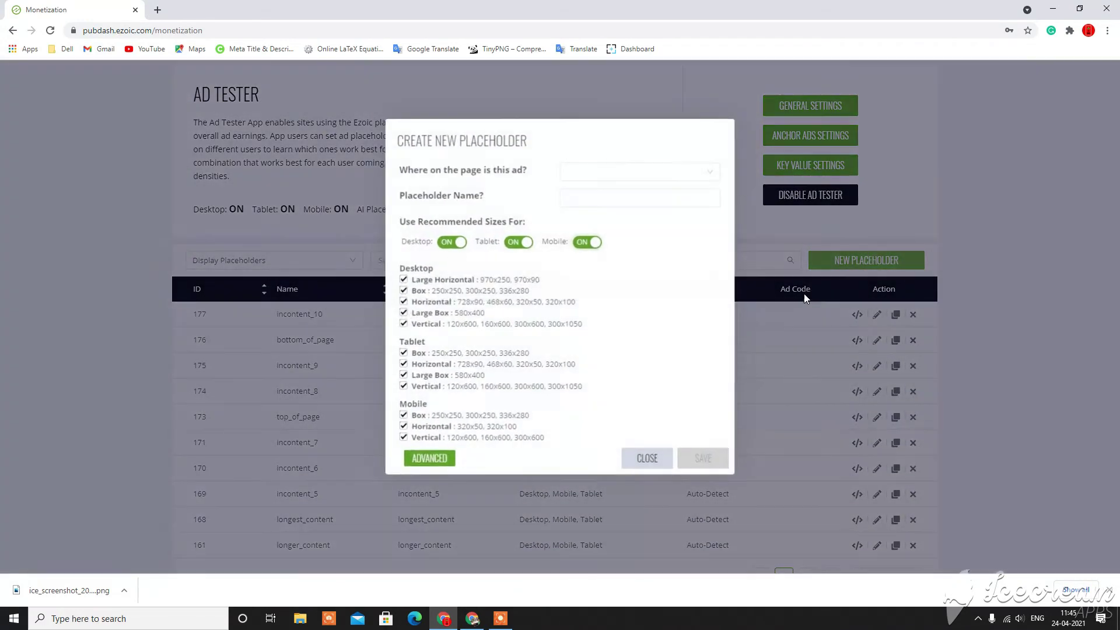
{"action": "left_click", "coordinate": [624, 174]}
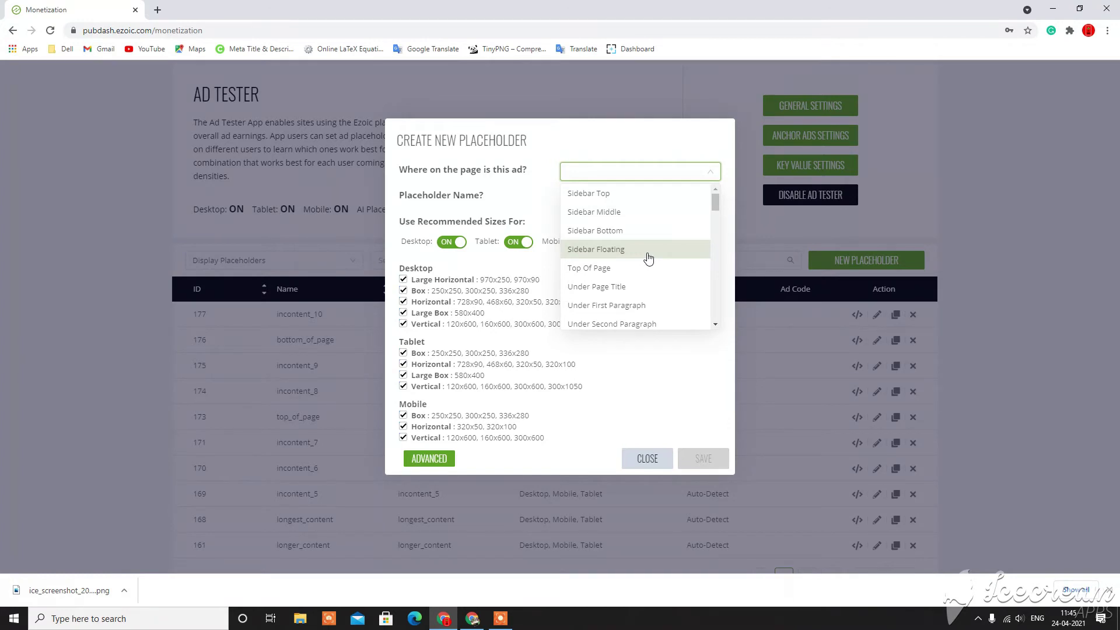
{"action": "scroll", "coordinate": [648, 259], "scroll_direction": "down", "scroll_amount": 12}
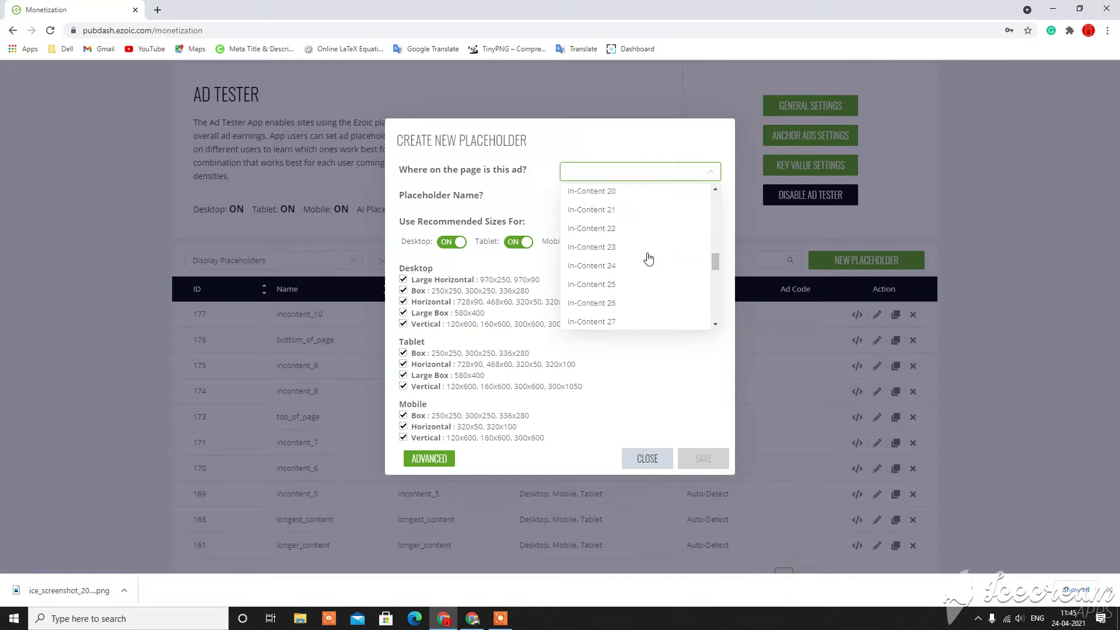
Switch to the Ad Inserter settings and compare the placeholder code and insertion settings of blocks 5 and 6.
{"action": "key", "text": "alt+Tab"}
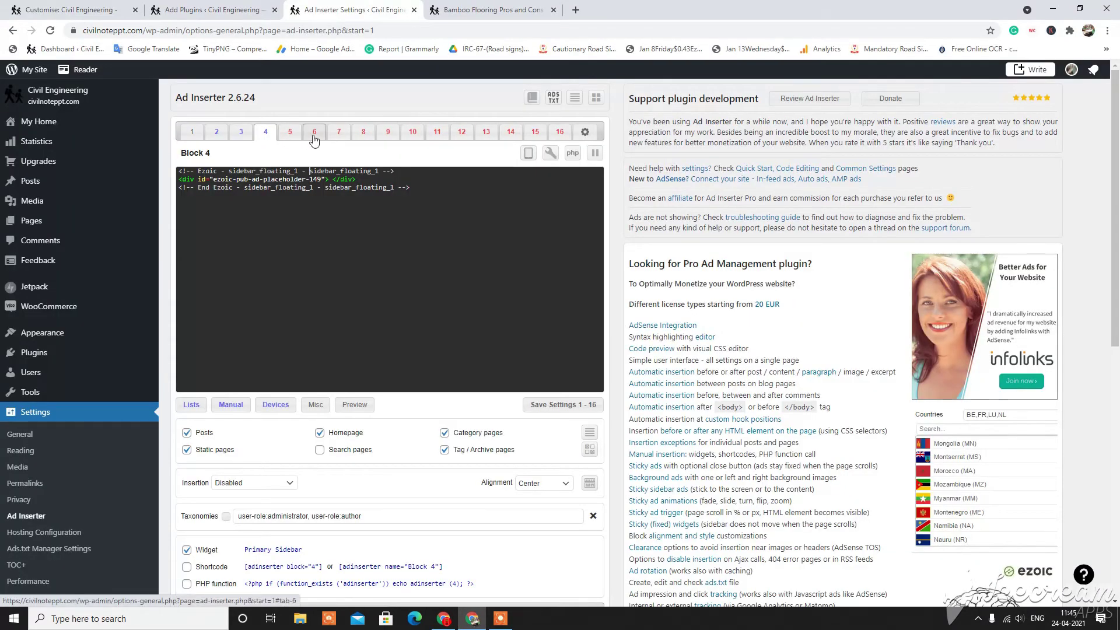
{"action": "left_click", "coordinate": [314, 133]}
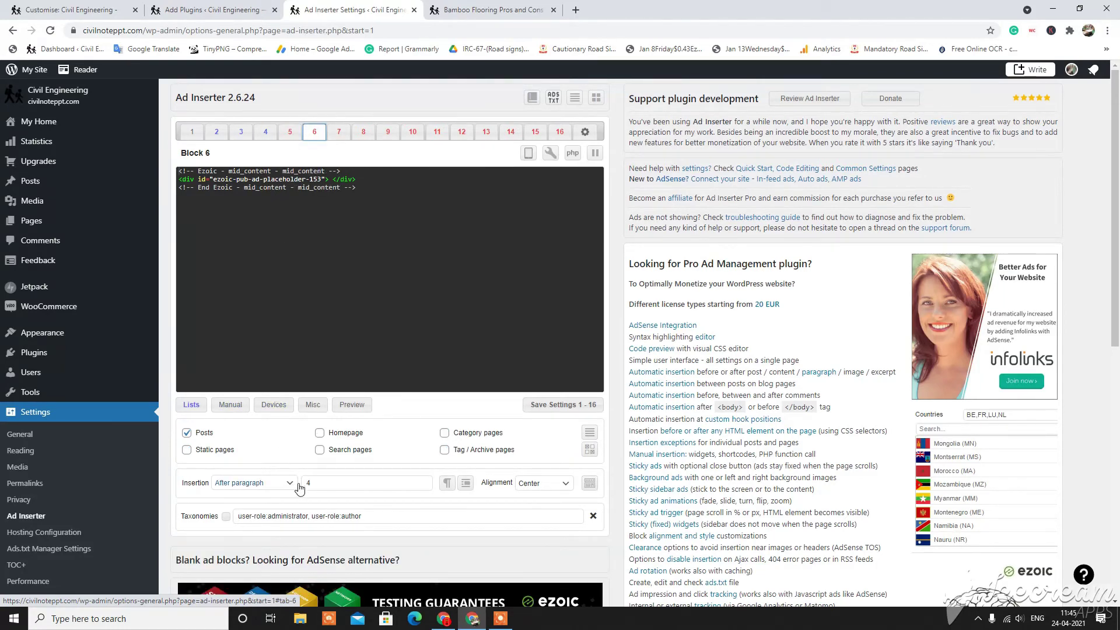
{"action": "left_click", "coordinate": [290, 132]}
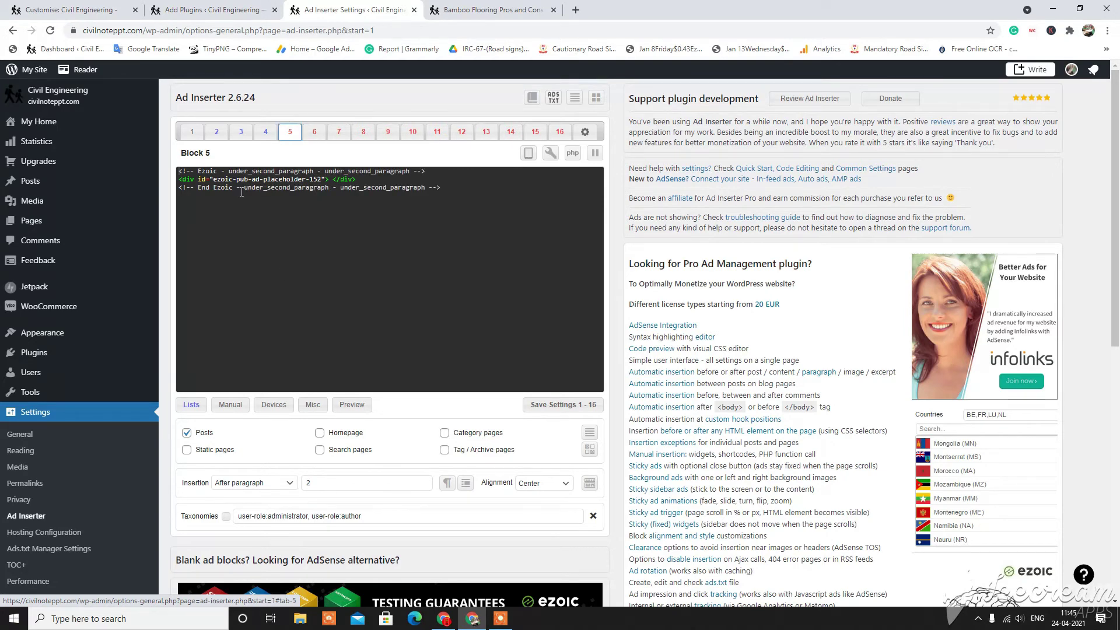
{"action": "left_click", "coordinate": [314, 132]}
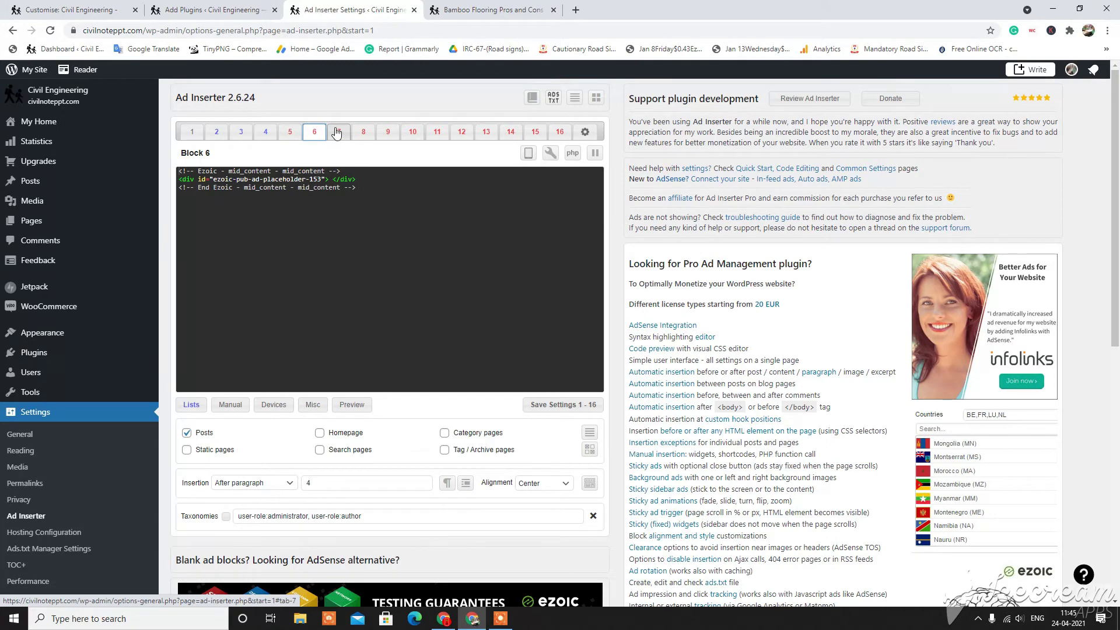
Set block 5's insertion to After paragraph for the under_second_paragraph placeholder and go to its paragraph number.
{"action": "left_click", "coordinate": [290, 132]}
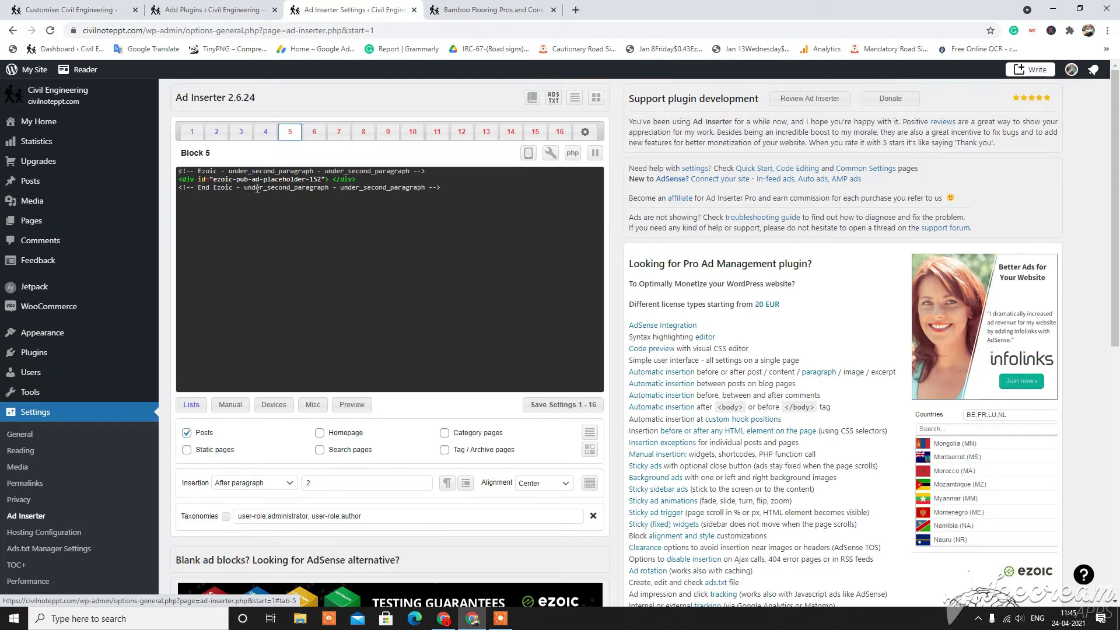
{"action": "left_click", "coordinate": [310, 180]}
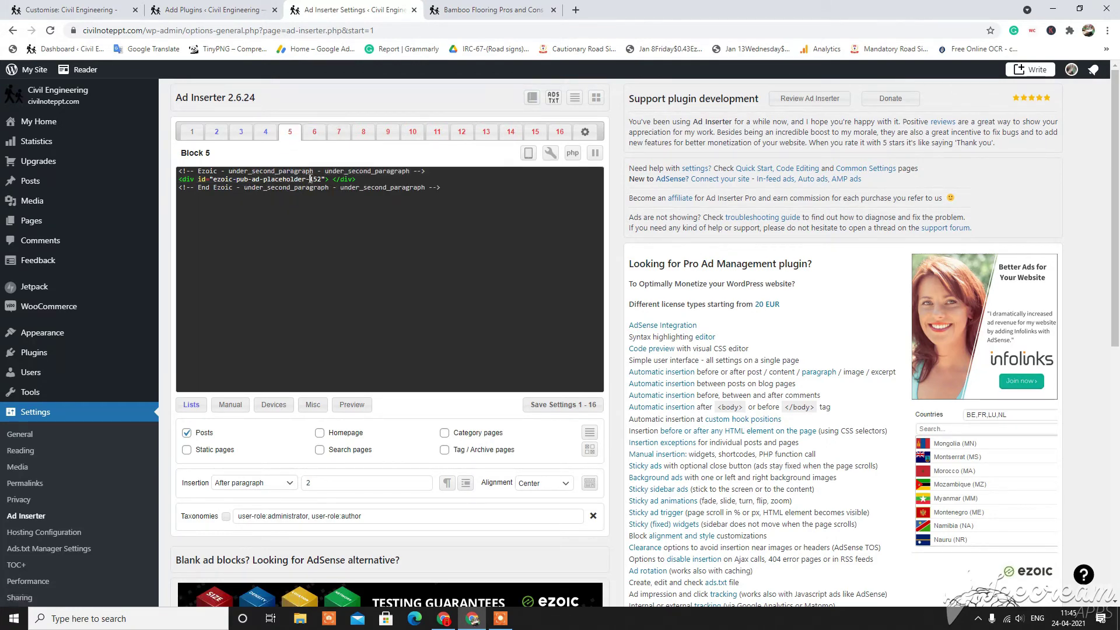
{"action": "left_click", "coordinate": [280, 486]}
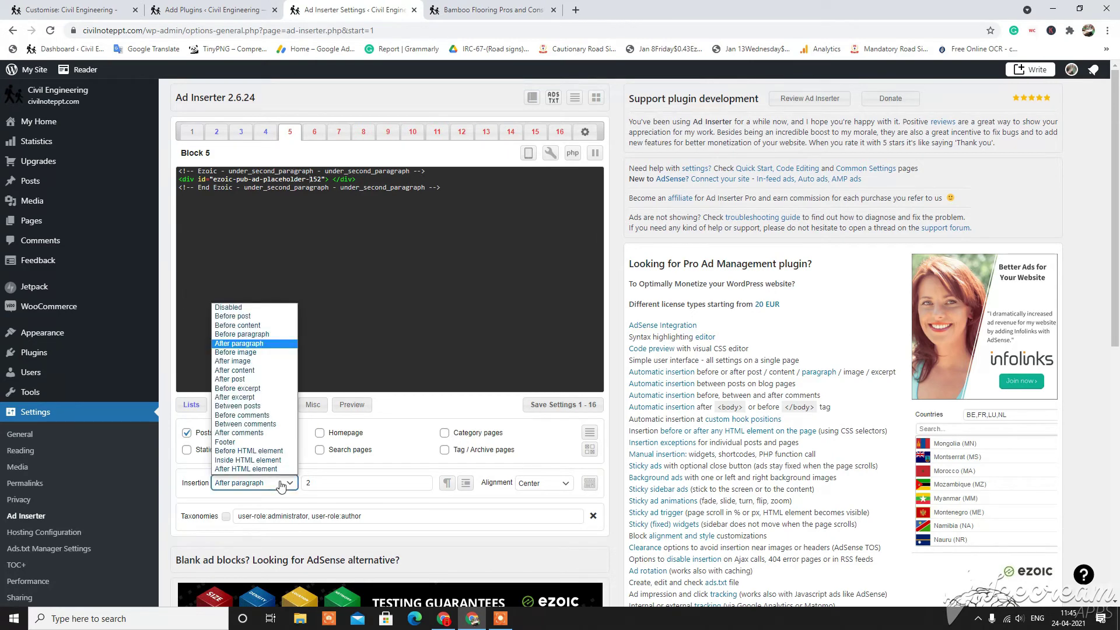
{"action": "left_click", "coordinate": [259, 343]}
{"action": "left_click", "coordinate": [316, 486]}
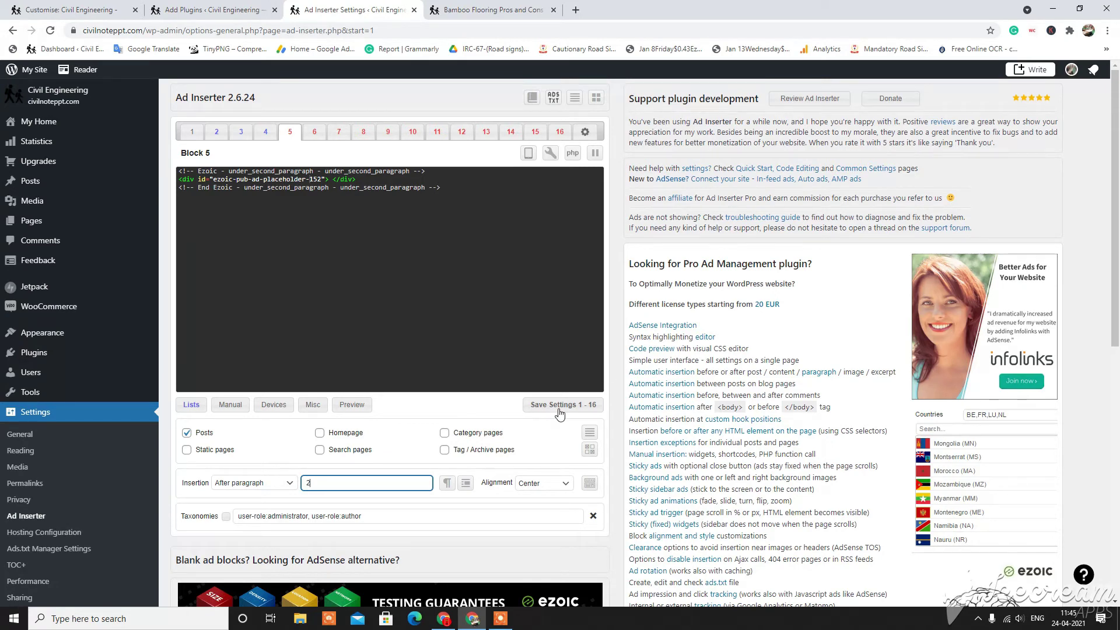
Examine the placeholder code and insertion settings of Ad Inserter blocks 6 through 13.
{"action": "left_click", "coordinate": [314, 131]}
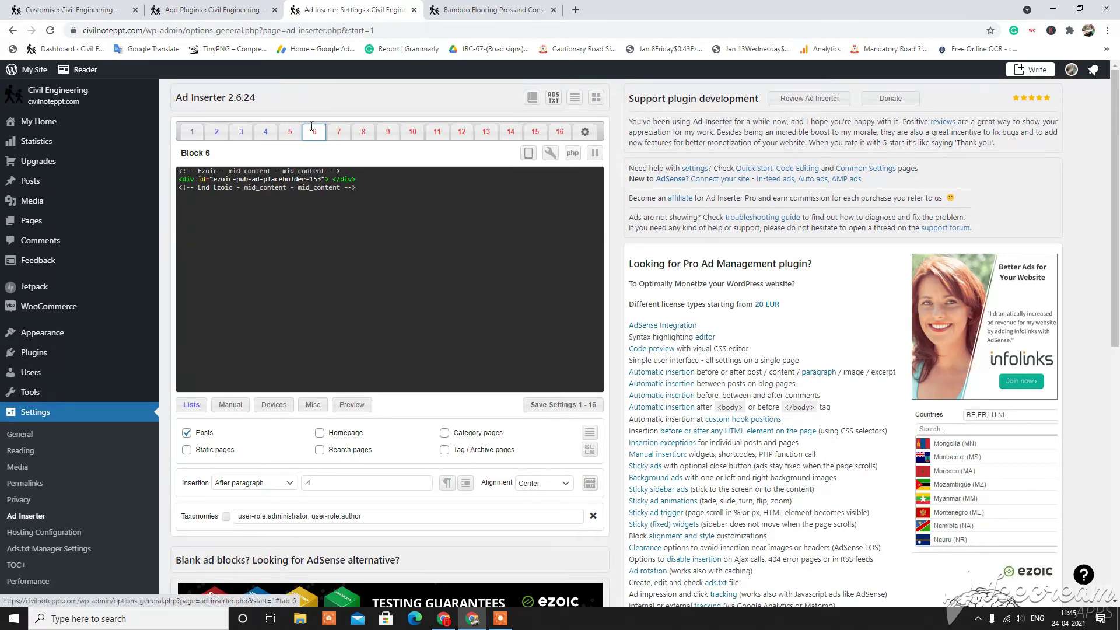
{"action": "left_click_drag", "start_coordinate": [228, 172], "coordinate": [301, 171]}
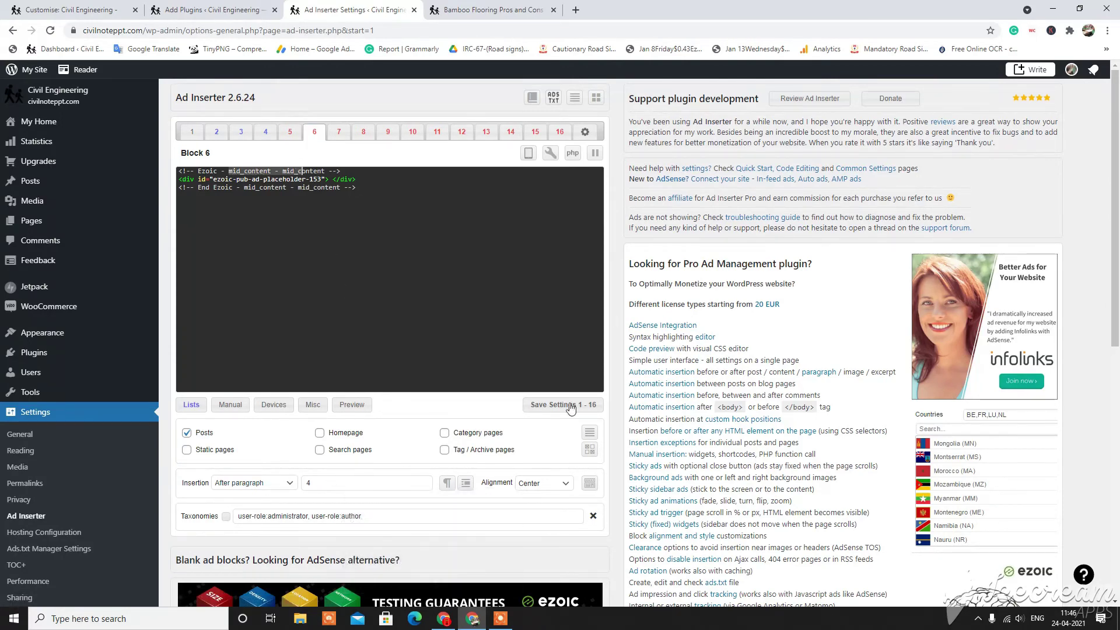
{"action": "left_click", "coordinate": [339, 131]}
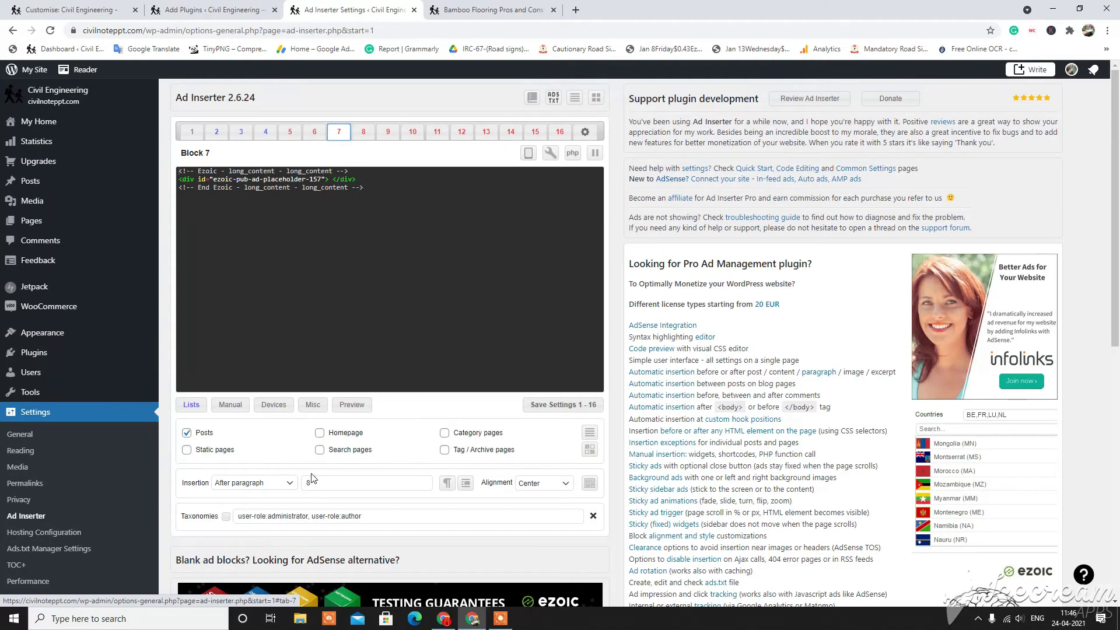
{"action": "left_click", "coordinate": [364, 132]}
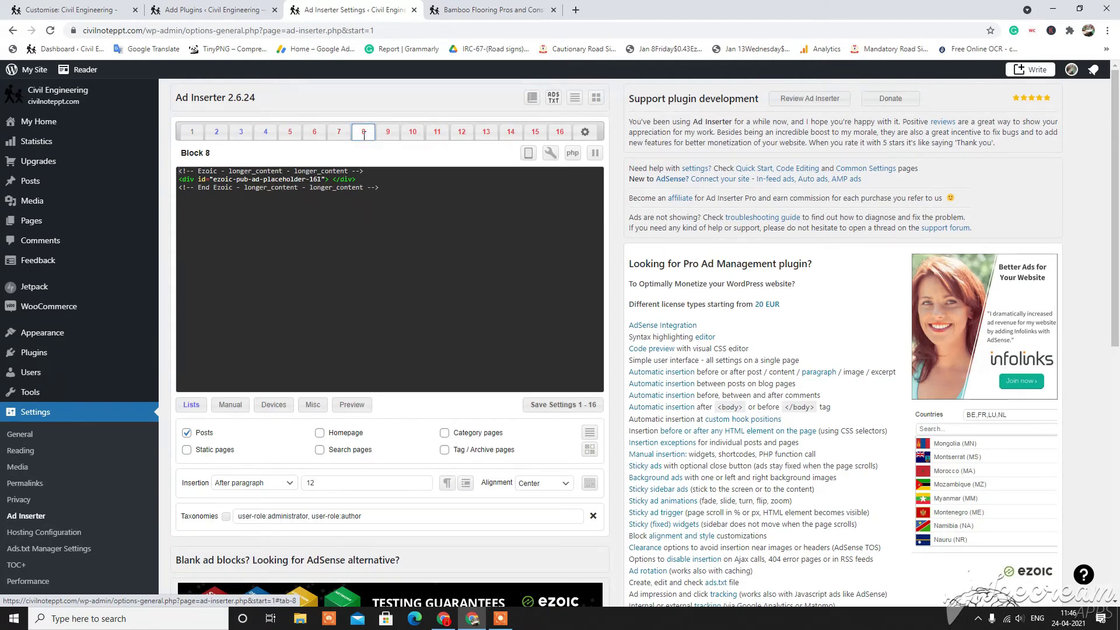
{"action": "left_click", "coordinate": [388, 131]}
{"action": "left_click", "coordinate": [412, 131]}
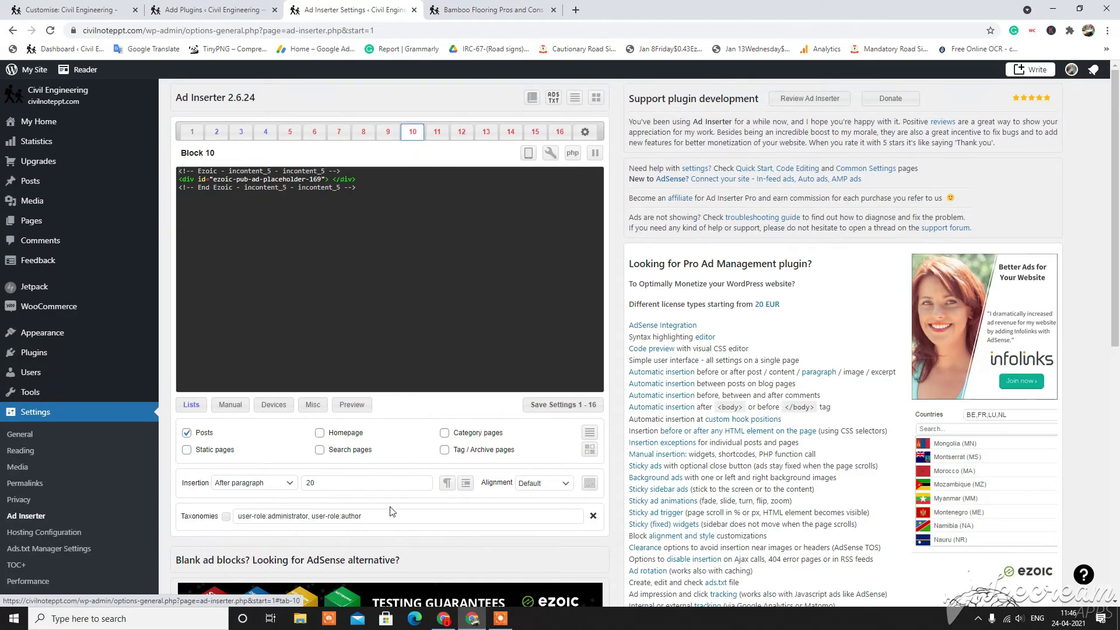
{"action": "left_click", "coordinate": [438, 132]}
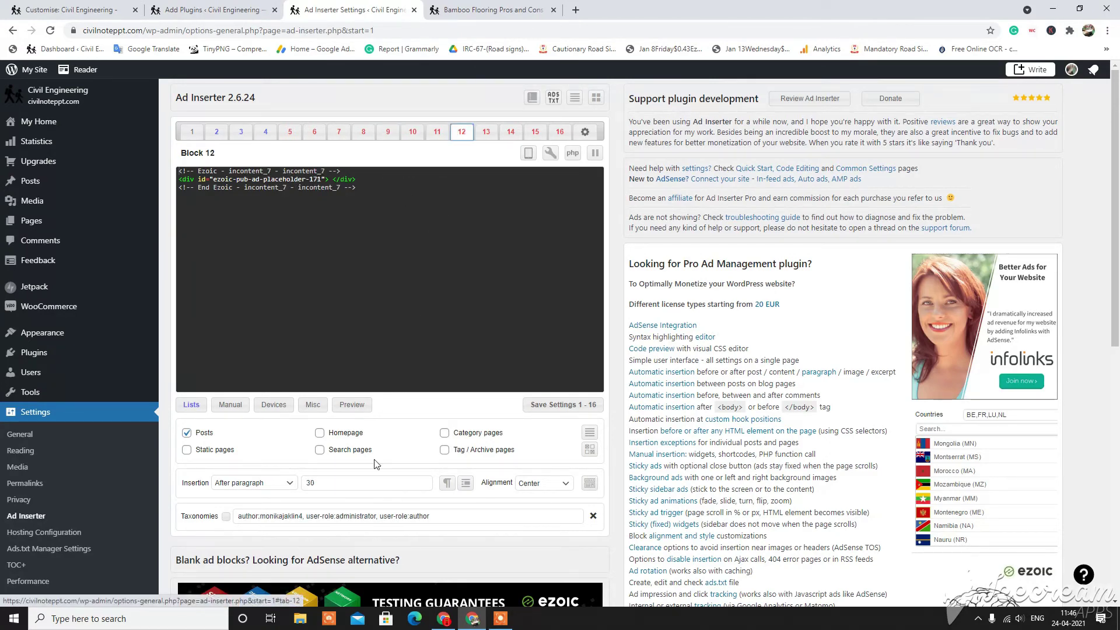
{"action": "left_click", "coordinate": [482, 131]}
{"action": "left_click", "coordinate": [463, 132]}
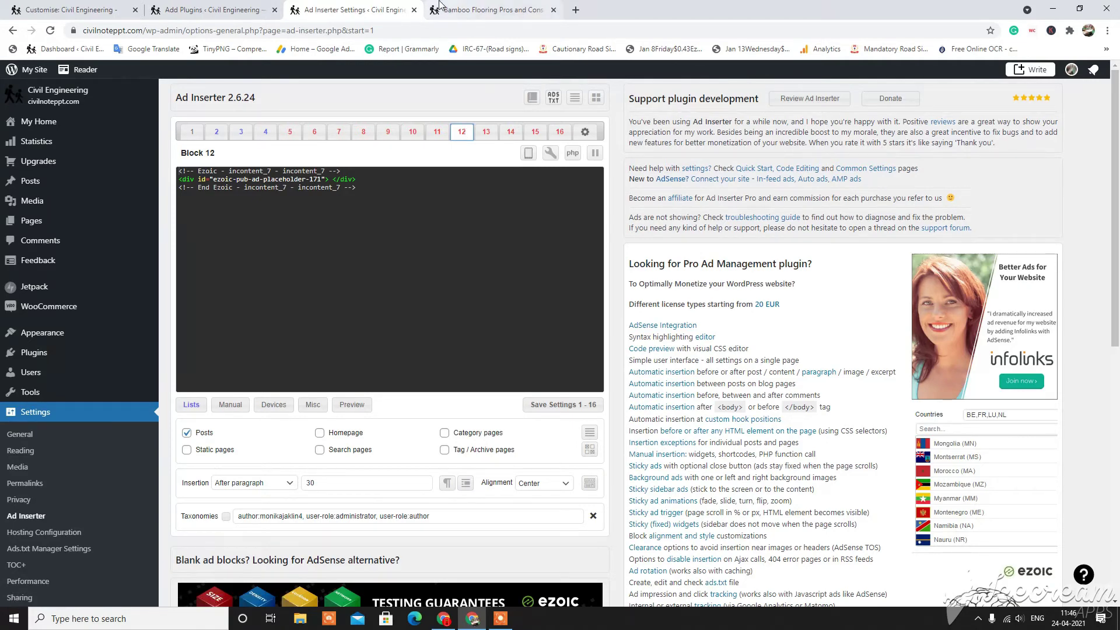
{"action": "left_click", "coordinate": [488, 132]}
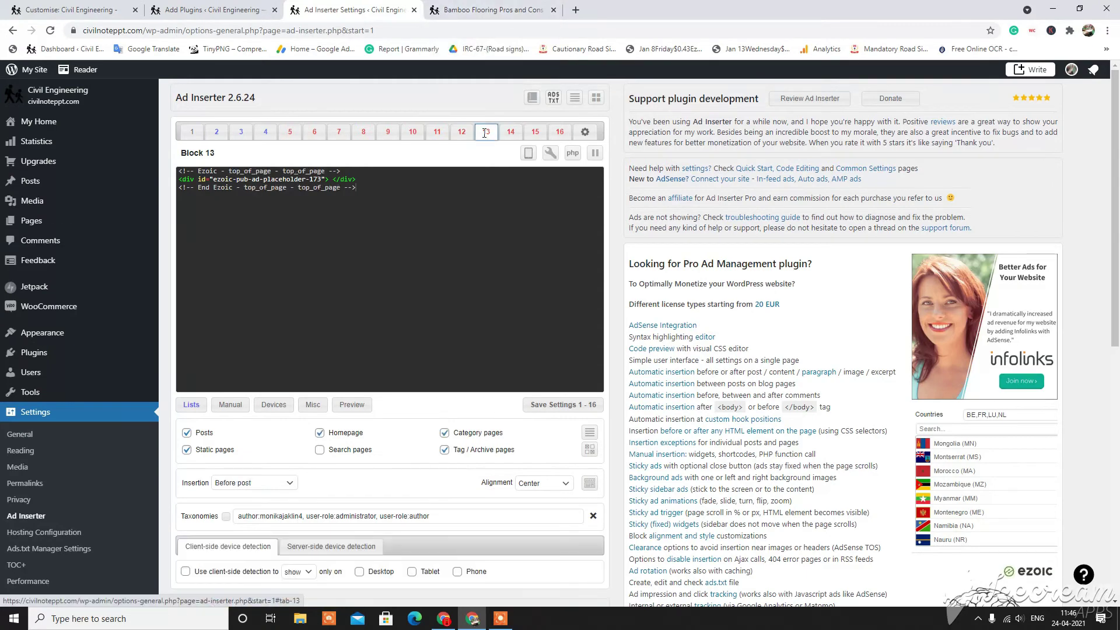
Examine the placeholder code and insertion settings of Ad Inserter blocks 14, 15 and 16.
{"action": "left_click", "coordinate": [507, 130]}
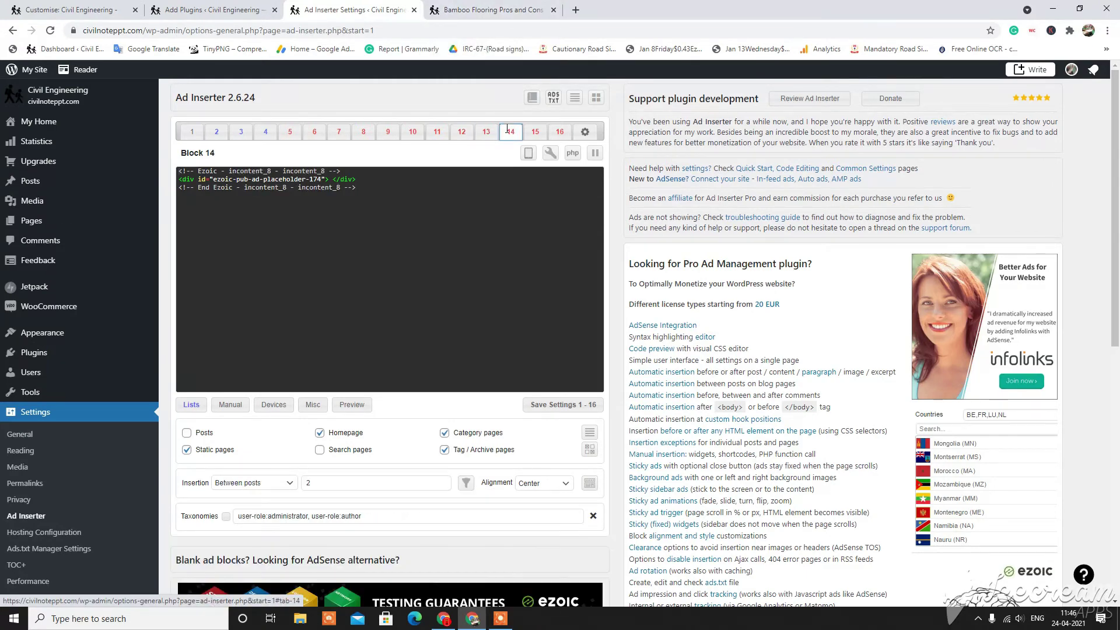
{"action": "left_click", "coordinate": [535, 132]}
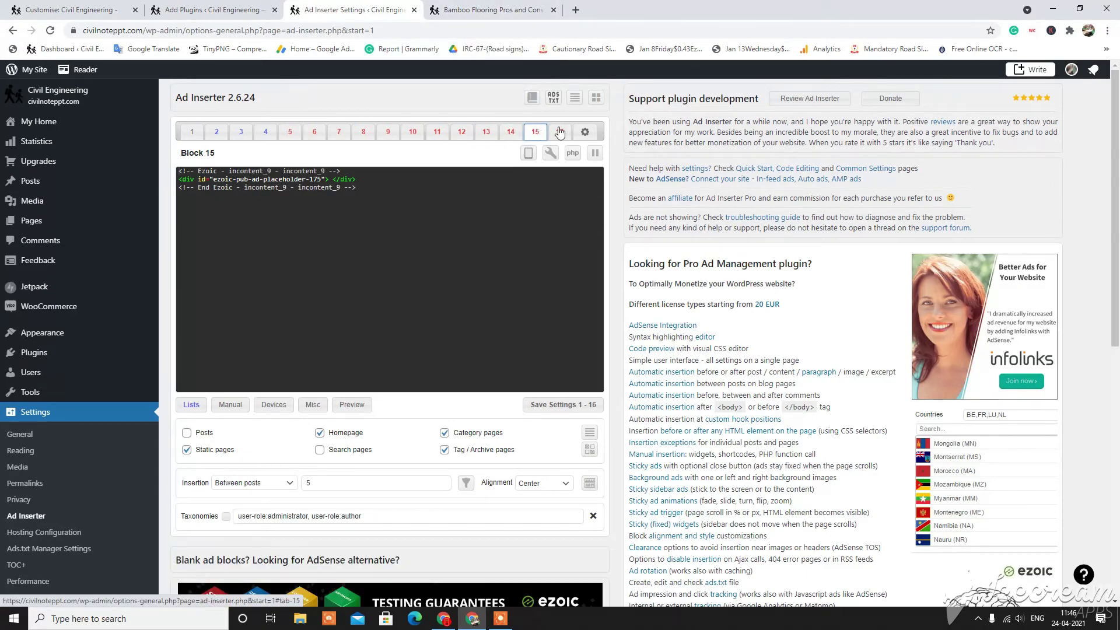
{"action": "left_click", "coordinate": [563, 132]}
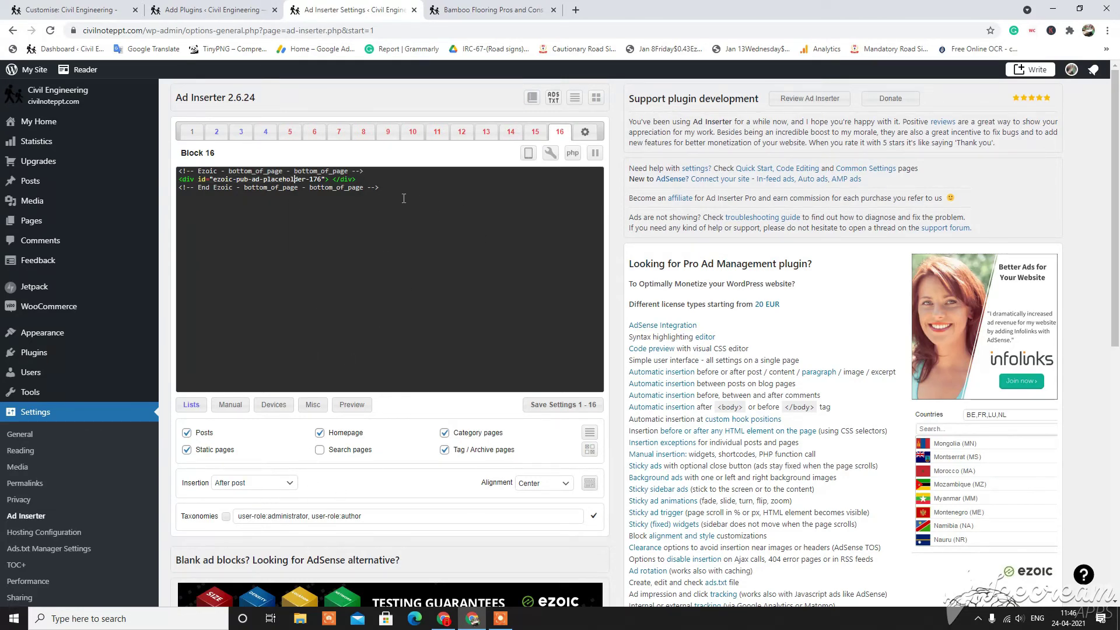
Go to the live site's CONCRETE category page and look through its post listing for the spots between posts.
{"action": "left_click", "coordinate": [496, 10]}
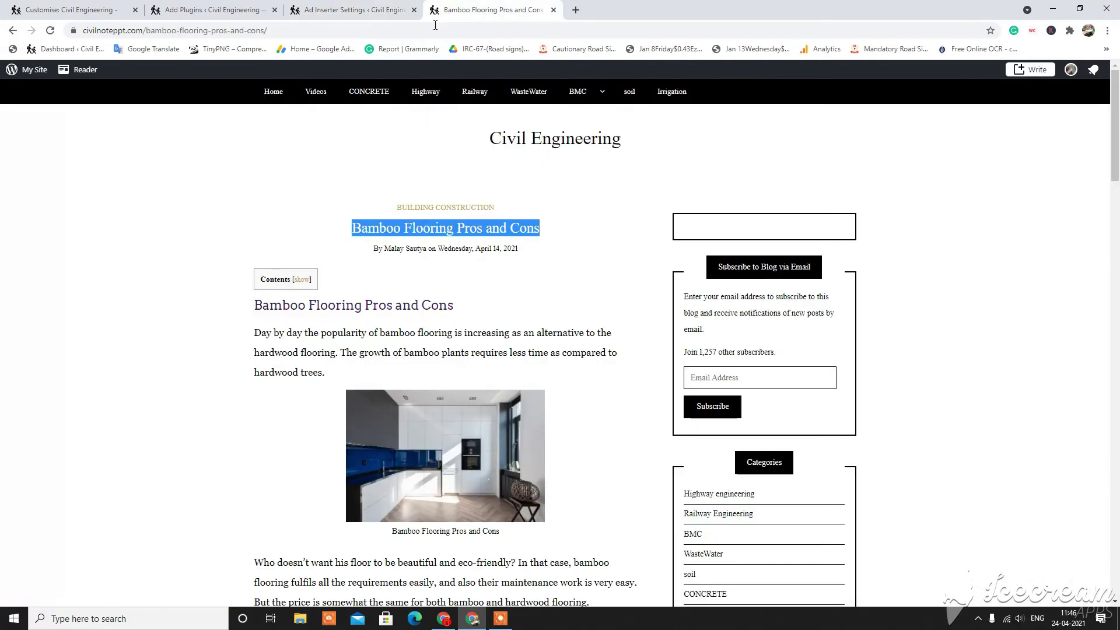
{"action": "left_click", "coordinate": [367, 93]}
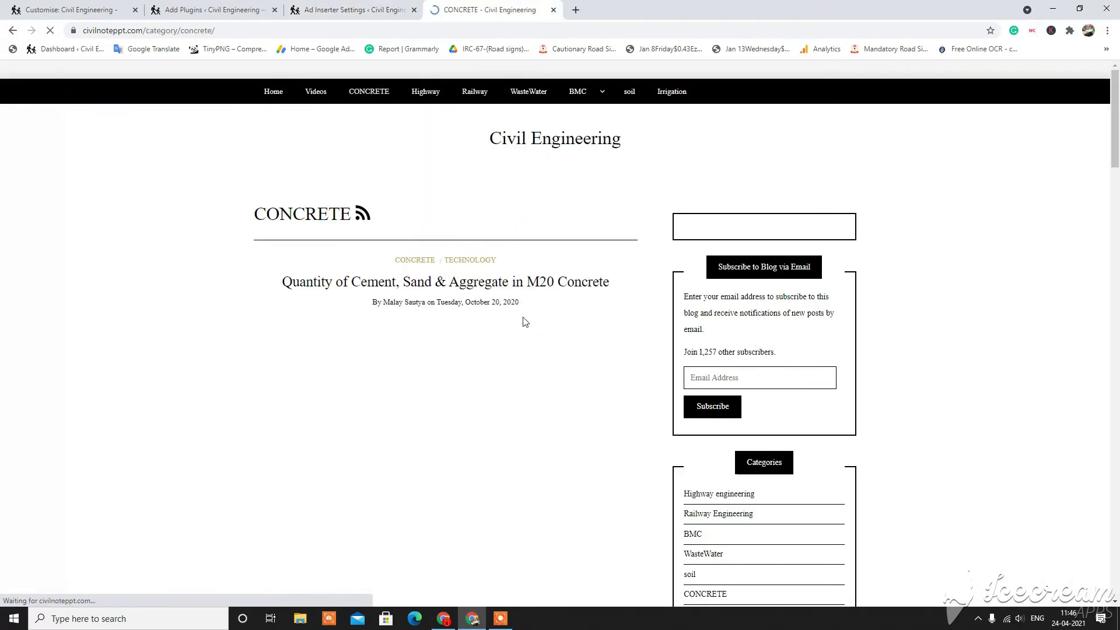
{"action": "scroll", "coordinate": [524, 321], "scroll_direction": "down", "scroll_amount": 1}
{"action": "scroll", "coordinate": [524, 321], "scroll_direction": "down", "scroll_amount": 9}
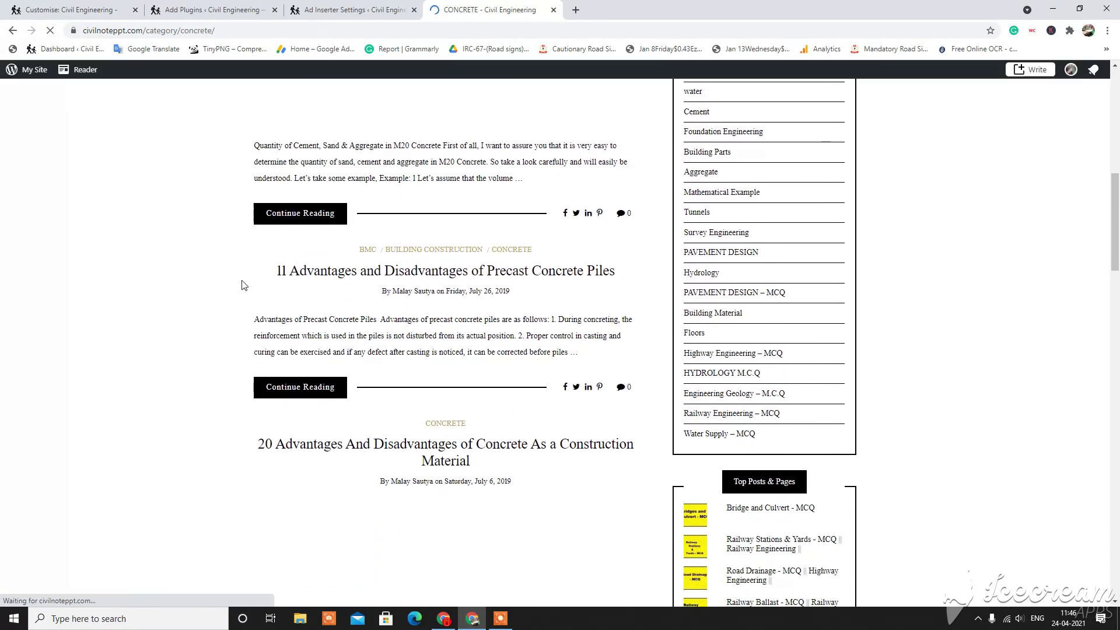
{"action": "scroll", "coordinate": [239, 287], "scroll_direction": "down", "scroll_amount": 4}
{"action": "scroll", "coordinate": [240, 287], "scroll_direction": "up", "scroll_amount": 14}
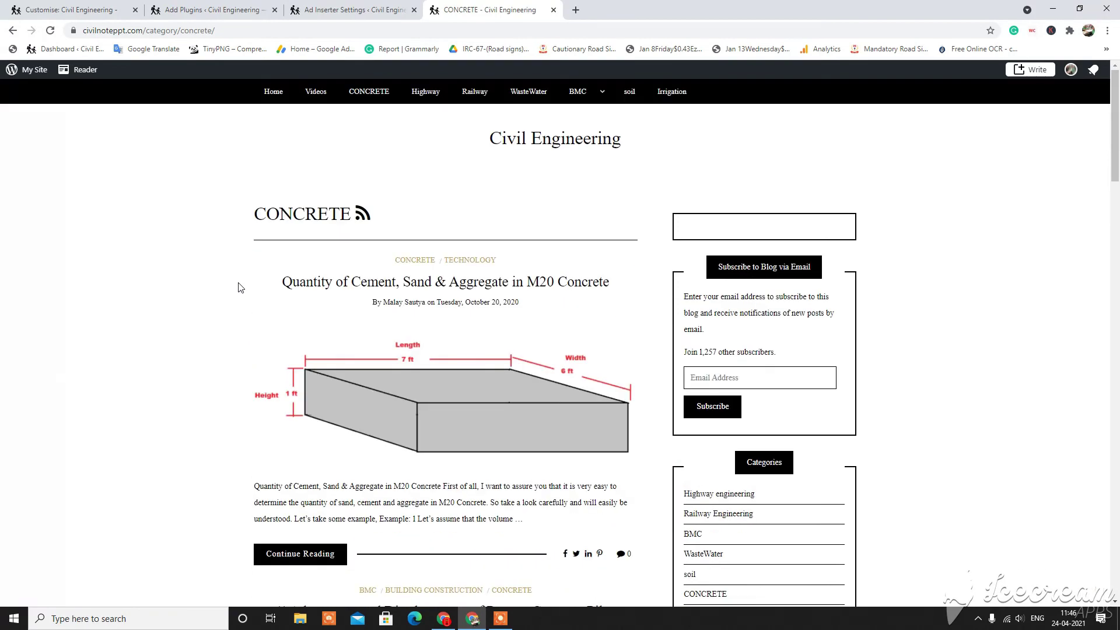
{"action": "scroll", "coordinate": [511, 354], "scroll_direction": "down", "scroll_amount": 1}
{"action": "scroll", "coordinate": [512, 354], "scroll_direction": "down", "scroll_amount": 3}
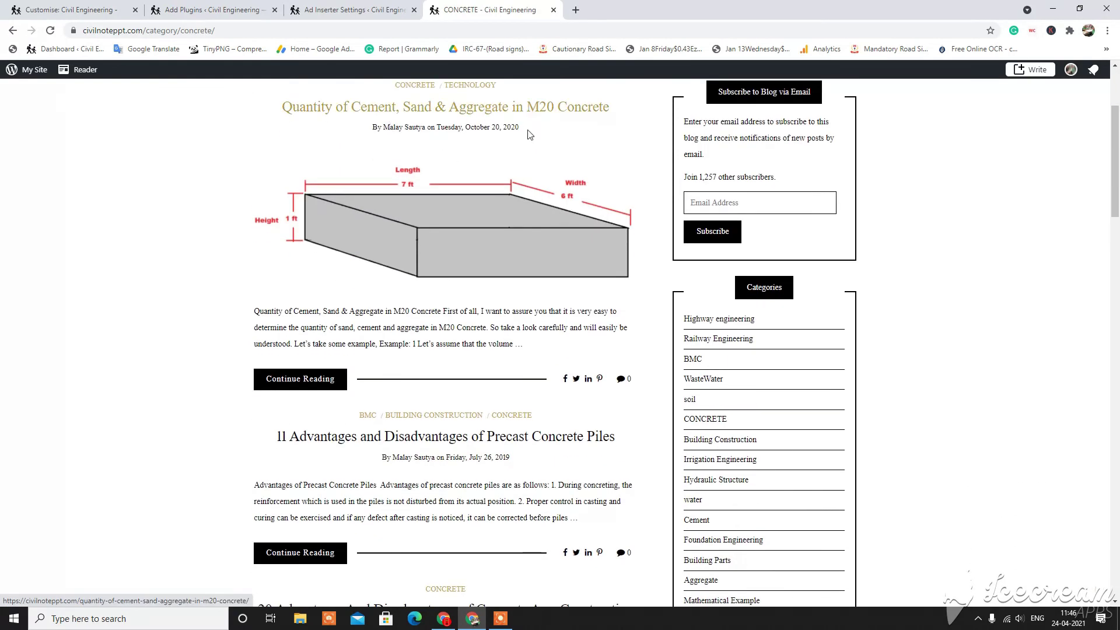
{"action": "scroll", "coordinate": [526, 432], "scroll_direction": "down", "scroll_amount": 2}
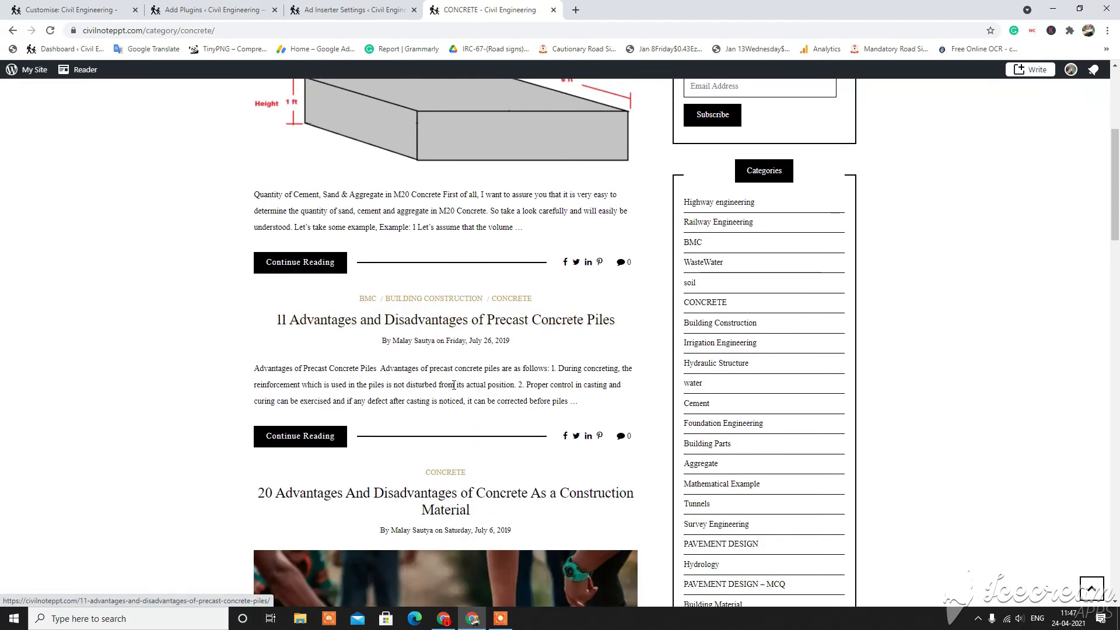
{"action": "scroll", "coordinate": [468, 349], "scroll_direction": "down", "scroll_amount": 2}
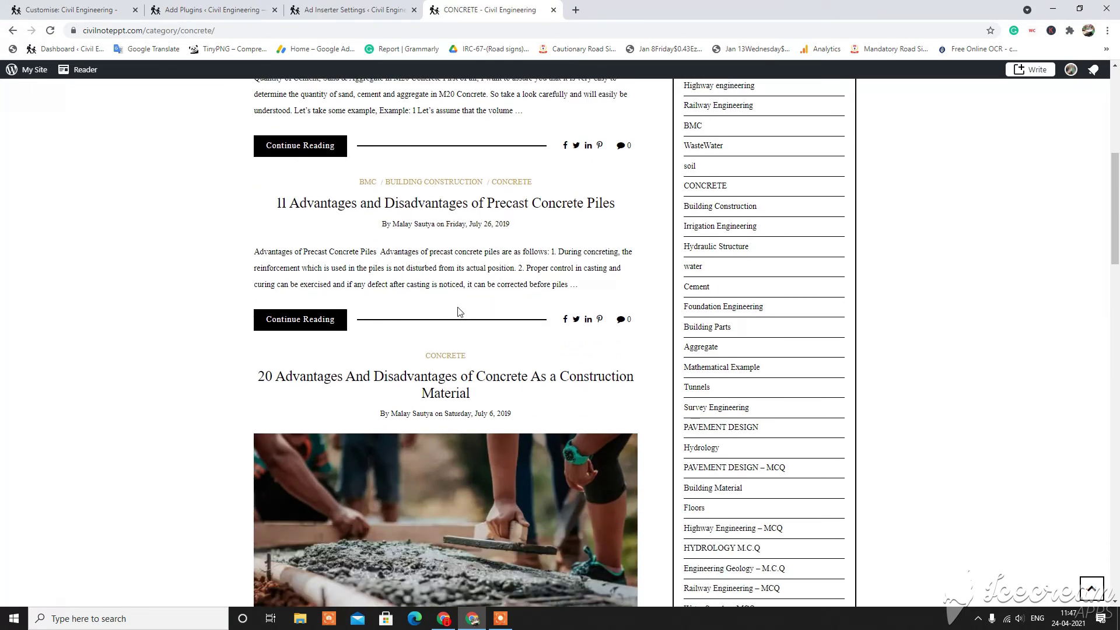
In the Ezoic dashboard, try a new In-Content 11 placeholder without the mobile Vertical sizes and close the form unsaved.
{"action": "left_click", "coordinate": [448, 623]}
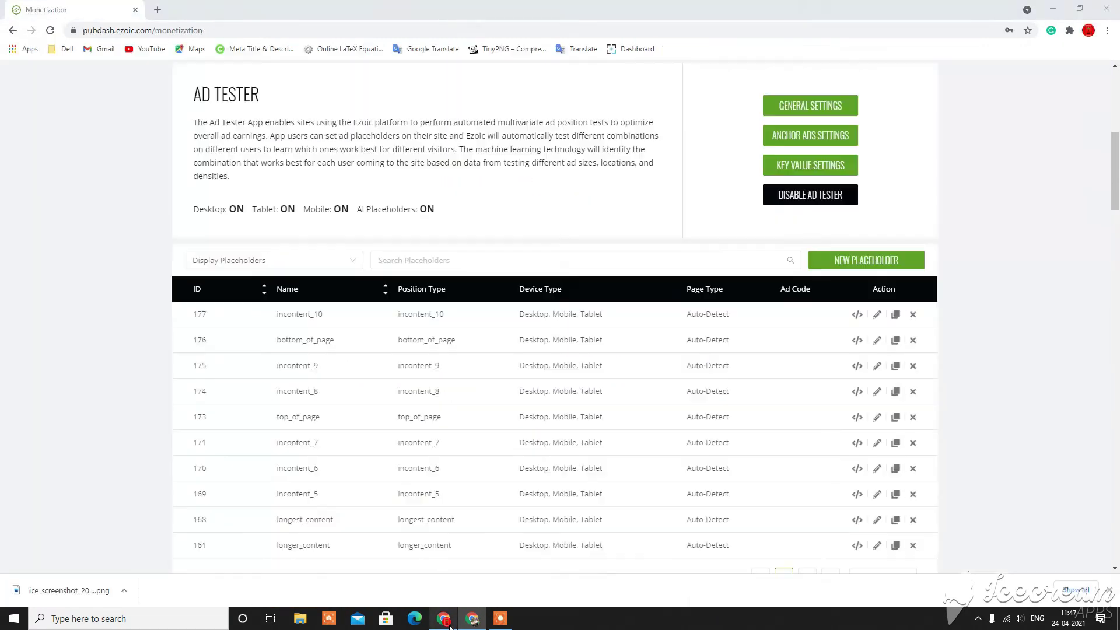
{"action": "left_click", "coordinate": [856, 265]}
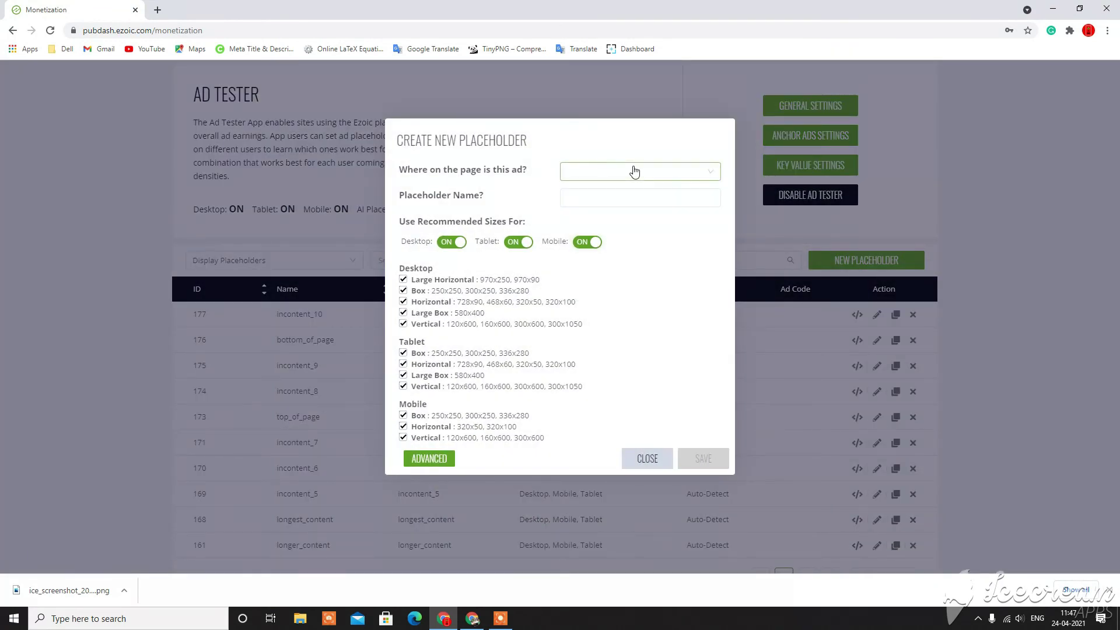
{"action": "left_click", "coordinate": [633, 173]}
{"action": "scroll", "coordinate": [654, 274], "scroll_direction": "down", "scroll_amount": 2}
{"action": "scroll", "coordinate": [652, 290], "scroll_direction": "down", "scroll_amount": 3}
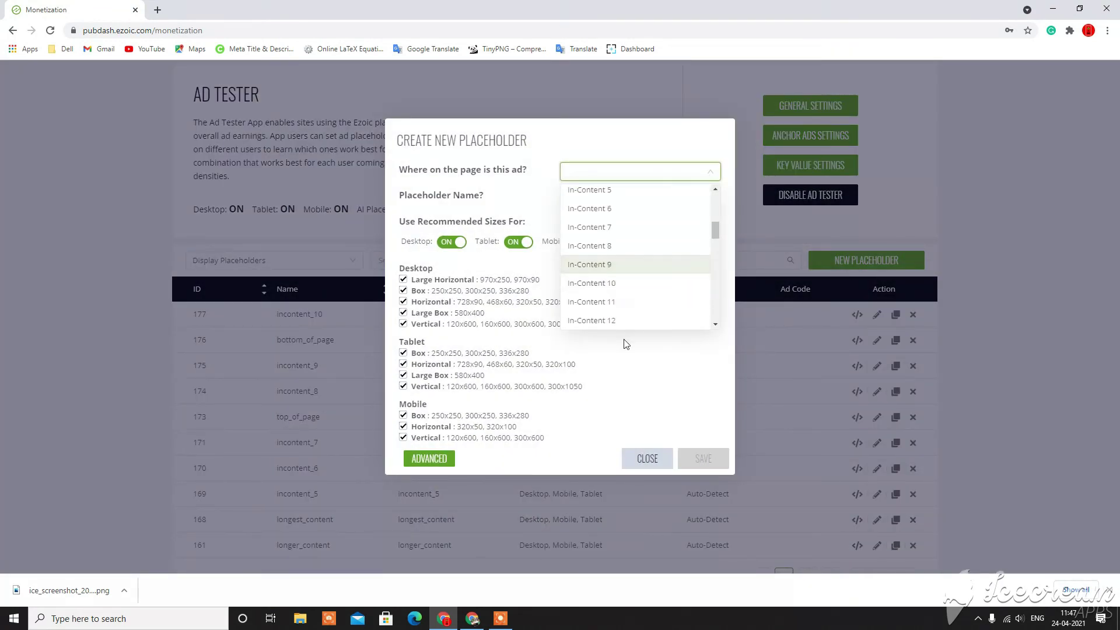
{"action": "left_click", "coordinate": [613, 302]}
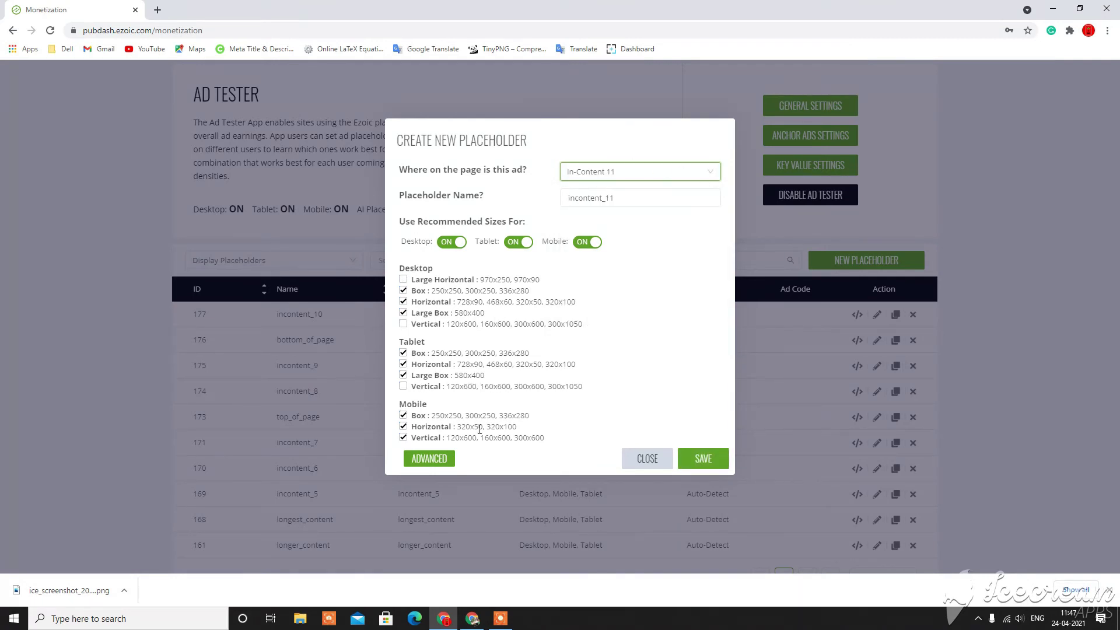
{"action": "left_click", "coordinate": [404, 439]}
{"action": "left_click", "coordinate": [647, 458]}
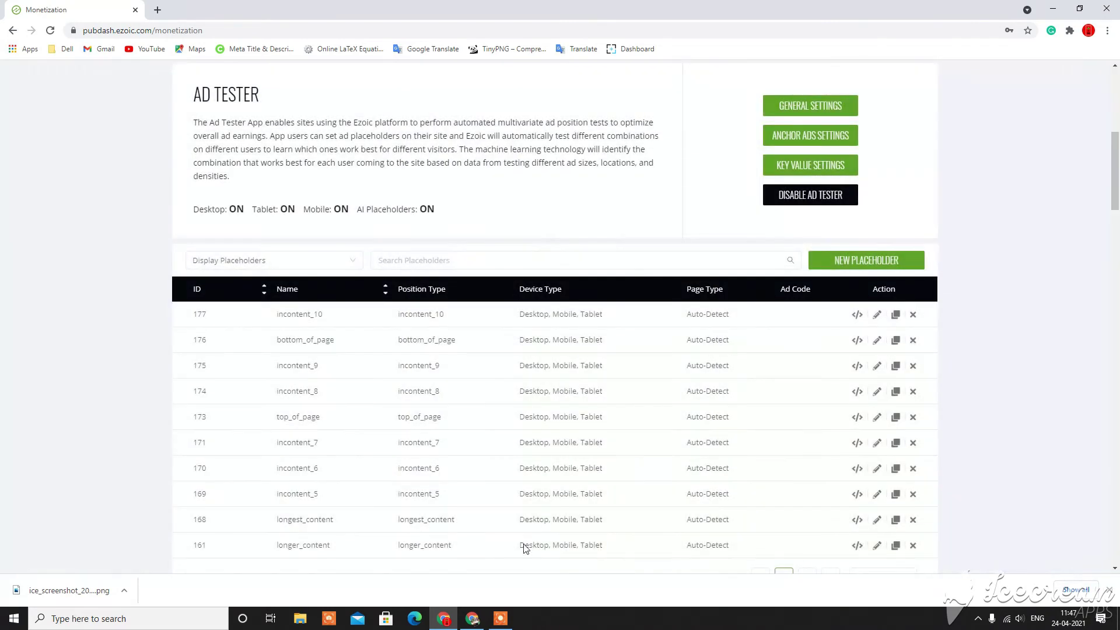
Switch back to the Ad Inserter settings and compare the Between posts insertion and post numbers of blocks 14 and 15.
{"action": "left_click", "coordinate": [473, 619]}
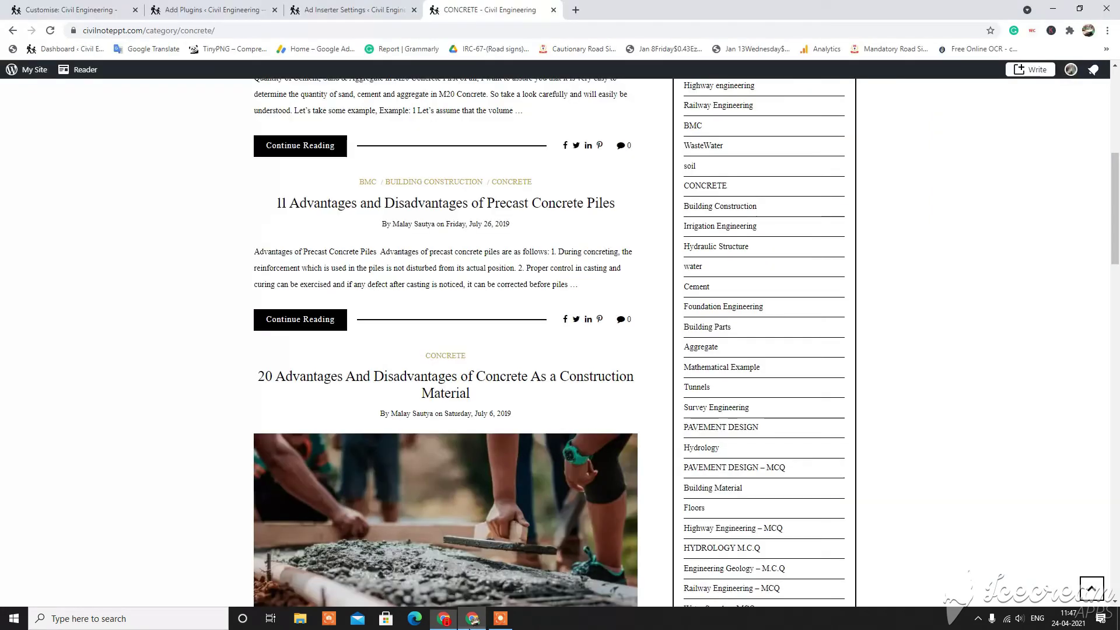
{"action": "left_click", "coordinate": [364, 4]}
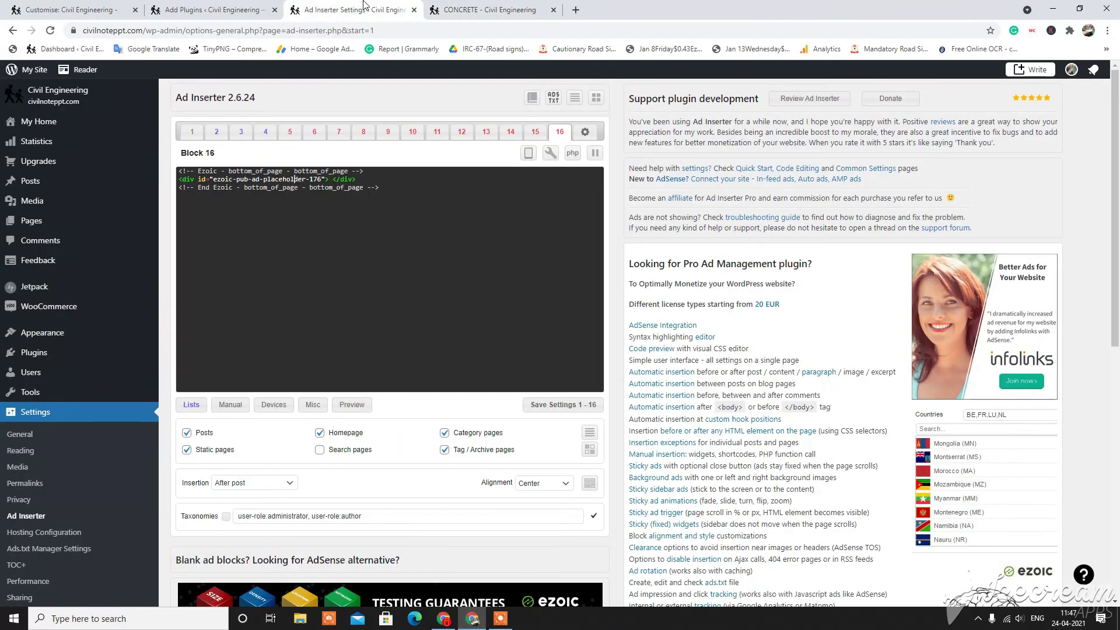
{"action": "left_click", "coordinate": [513, 135]}
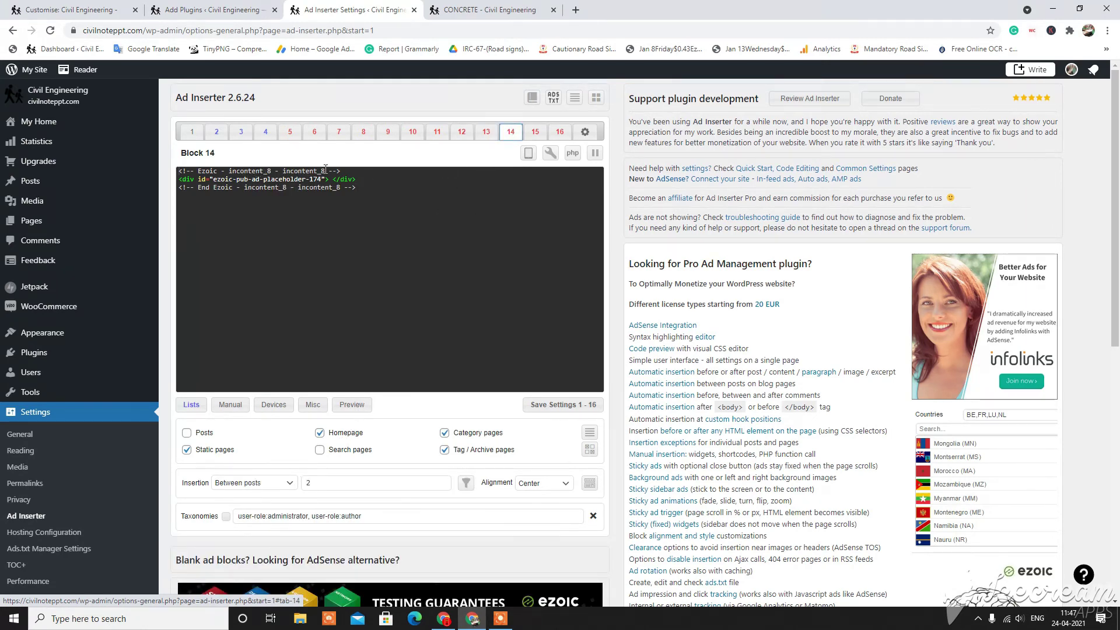
{"action": "left_click", "coordinate": [244, 488]}
{"action": "left_click", "coordinate": [250, 407]}
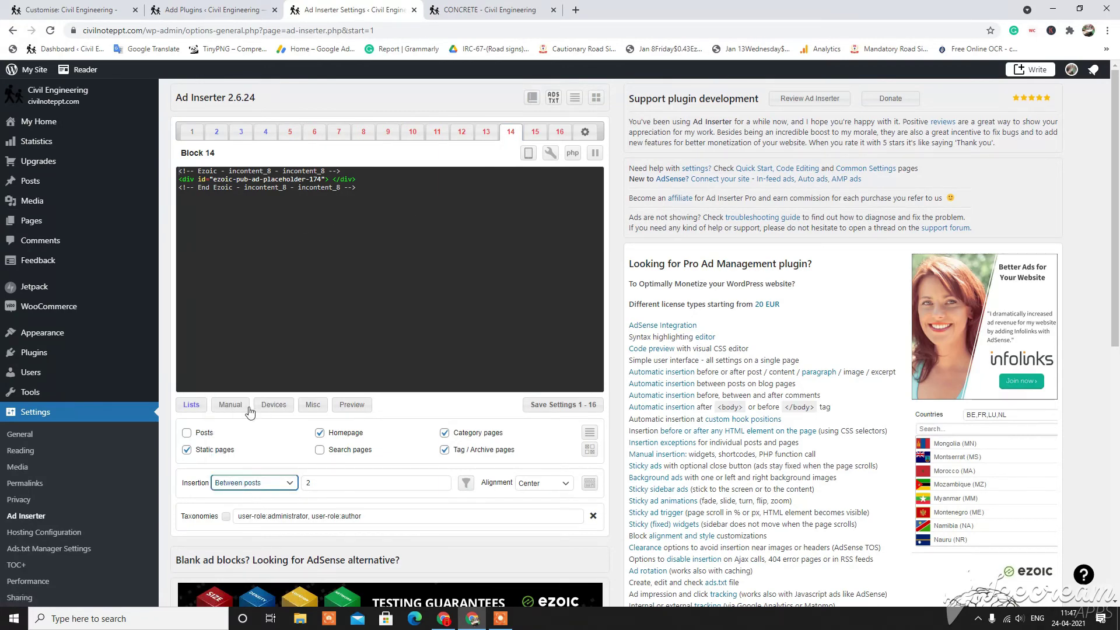
{"action": "left_click", "coordinate": [316, 483]}
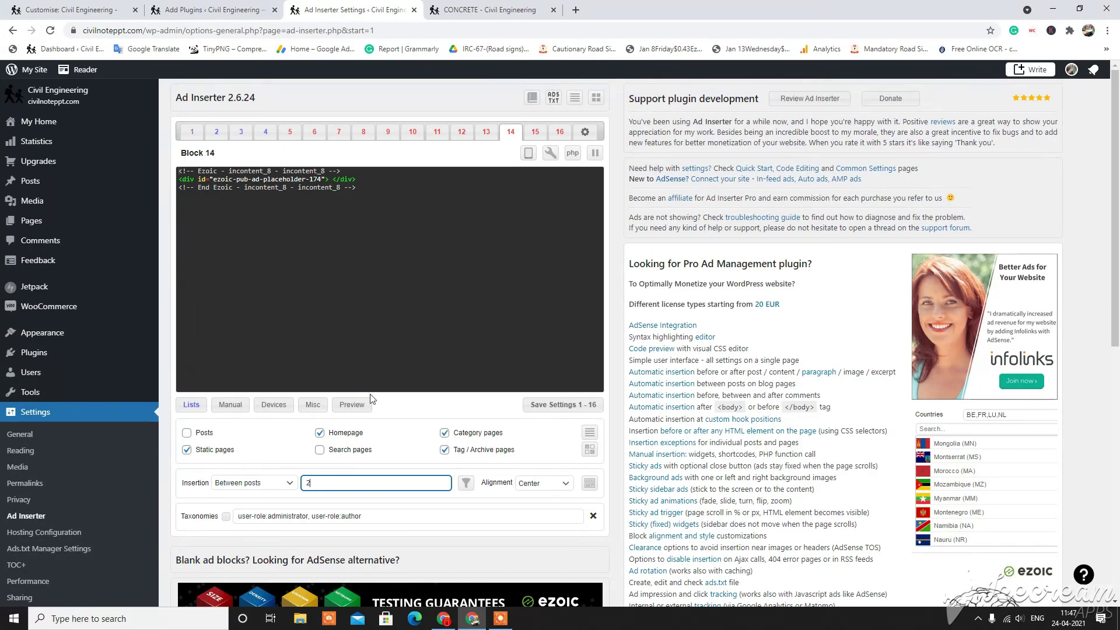
{"action": "left_click", "coordinate": [535, 131]}
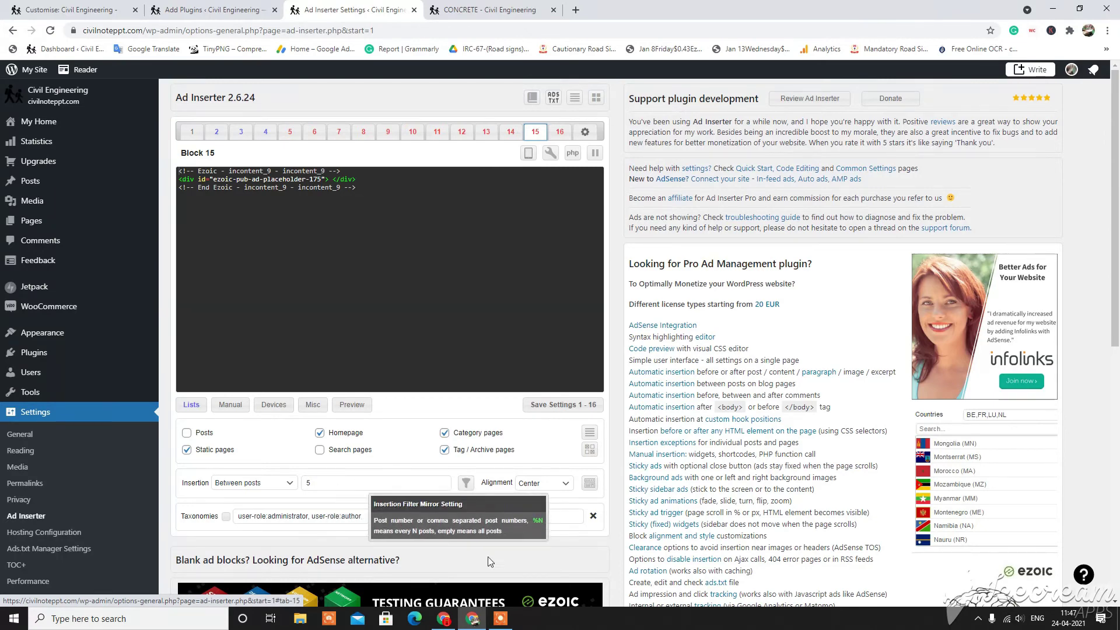
Return to the Ezoic new placeholder form and view its advanced size criteria and page targeting options.
{"action": "left_click", "coordinate": [473, 619]}
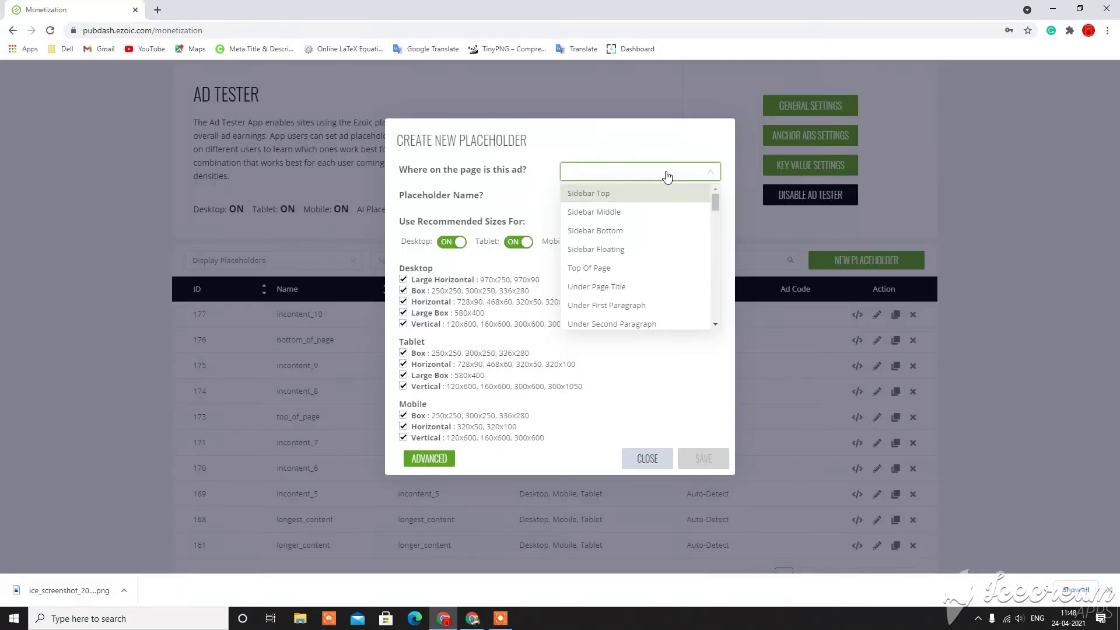
{"action": "left_click", "coordinate": [506, 203]}
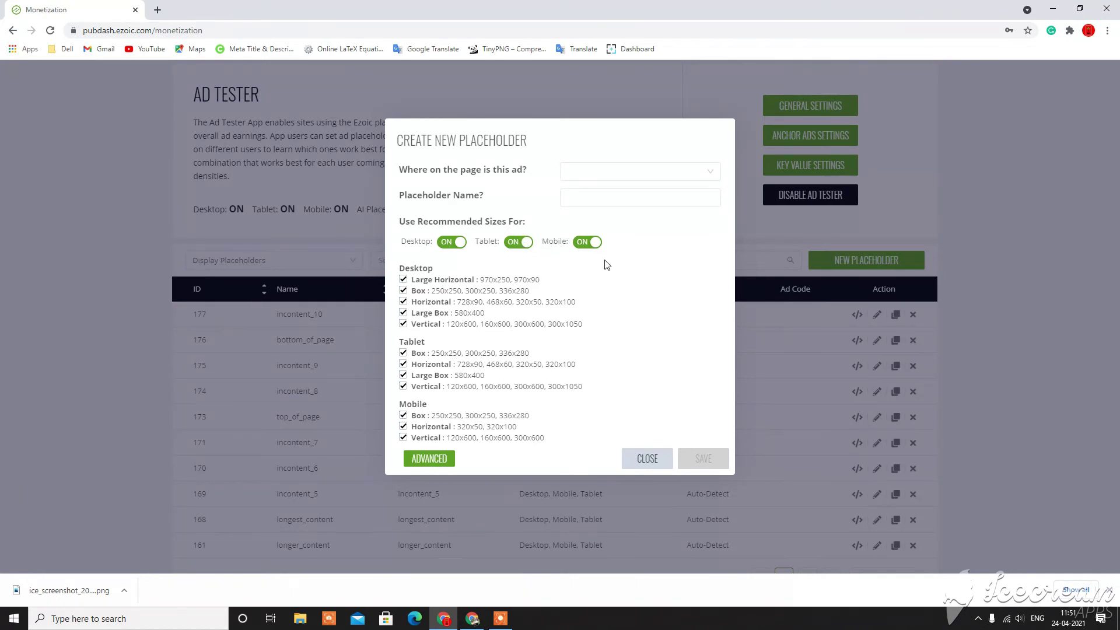
{"action": "left_click", "coordinate": [442, 462]}
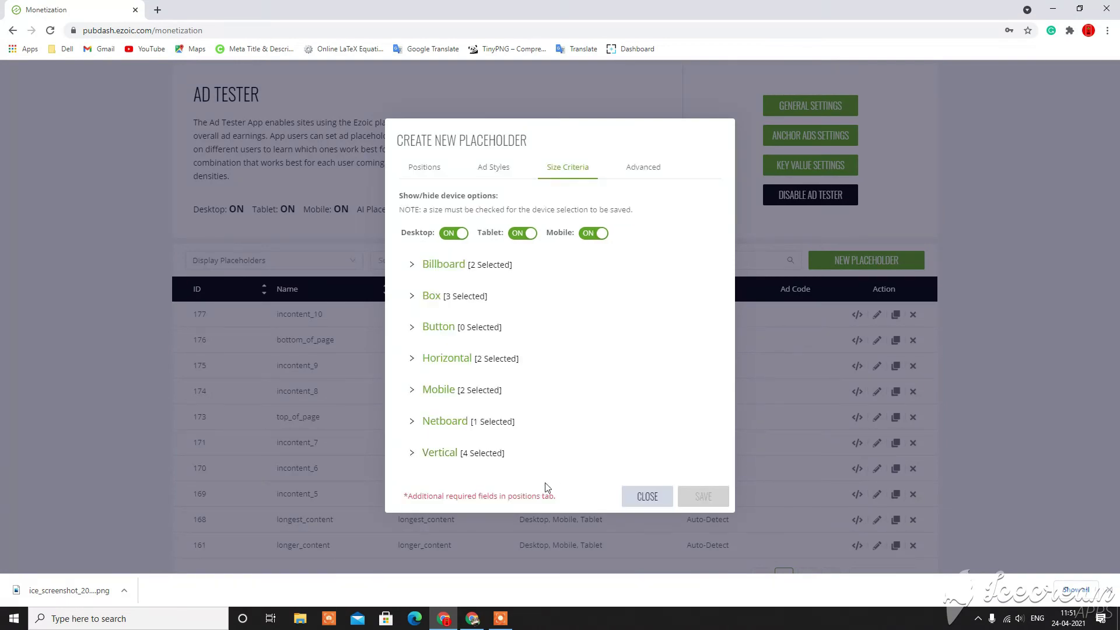
{"action": "left_click", "coordinate": [631, 174]}
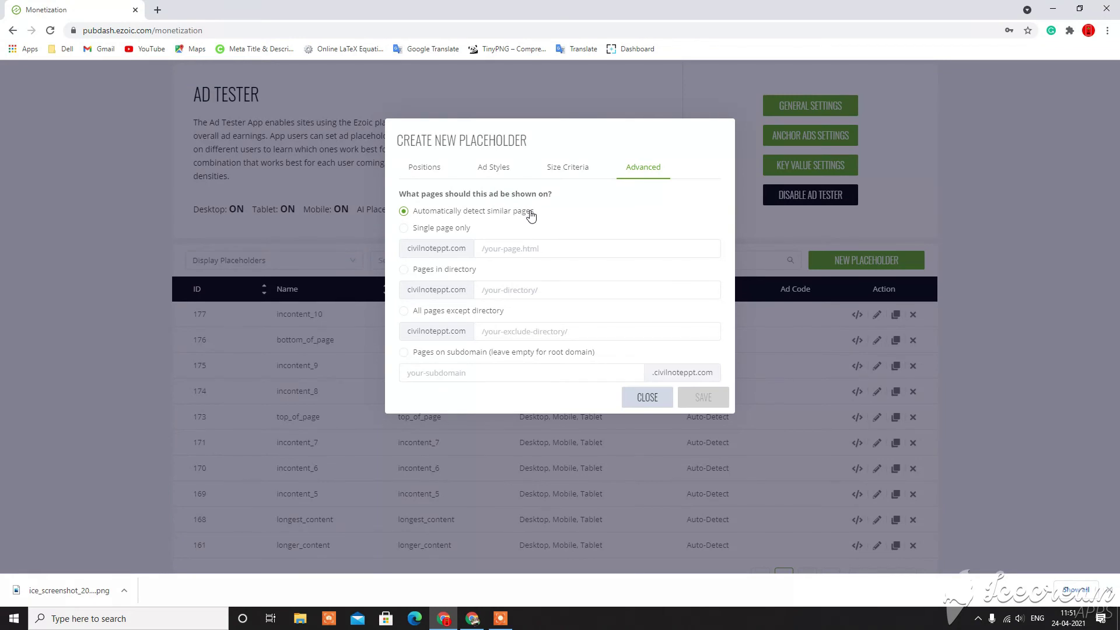
Try limiting the placeholder to Single page only with a trial page path, and clear the path.
{"action": "left_click", "coordinate": [404, 228]}
{"action": "left_click", "coordinate": [495, 249]}
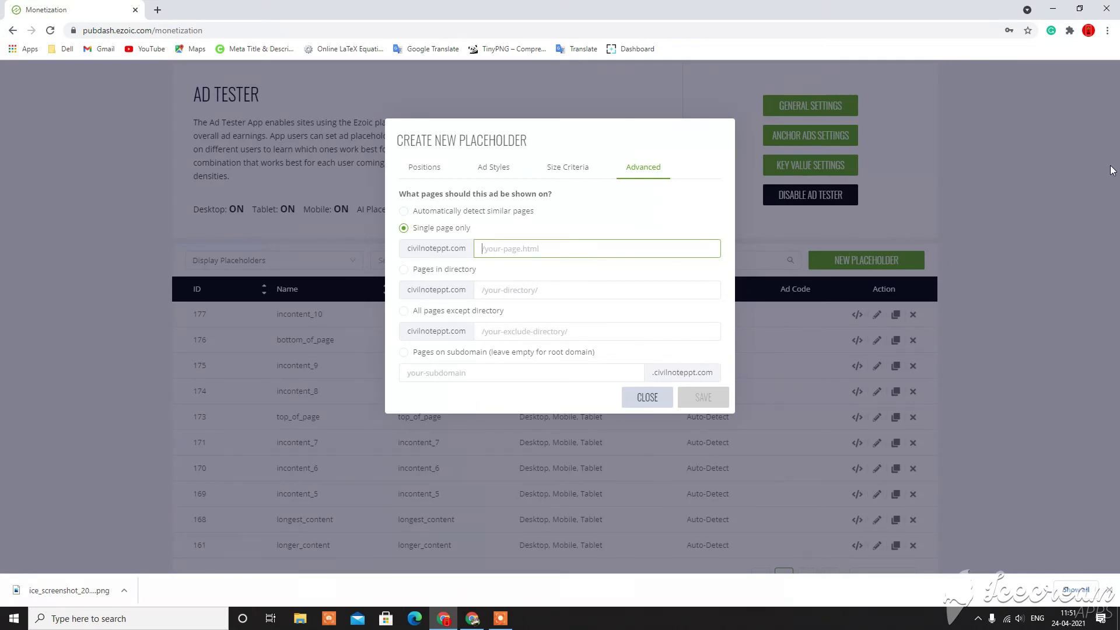
{"action": "type", "text": "/"}
{"action": "key", "text": "BackSpace"}
{"action": "right_click", "coordinate": [511, 246]}
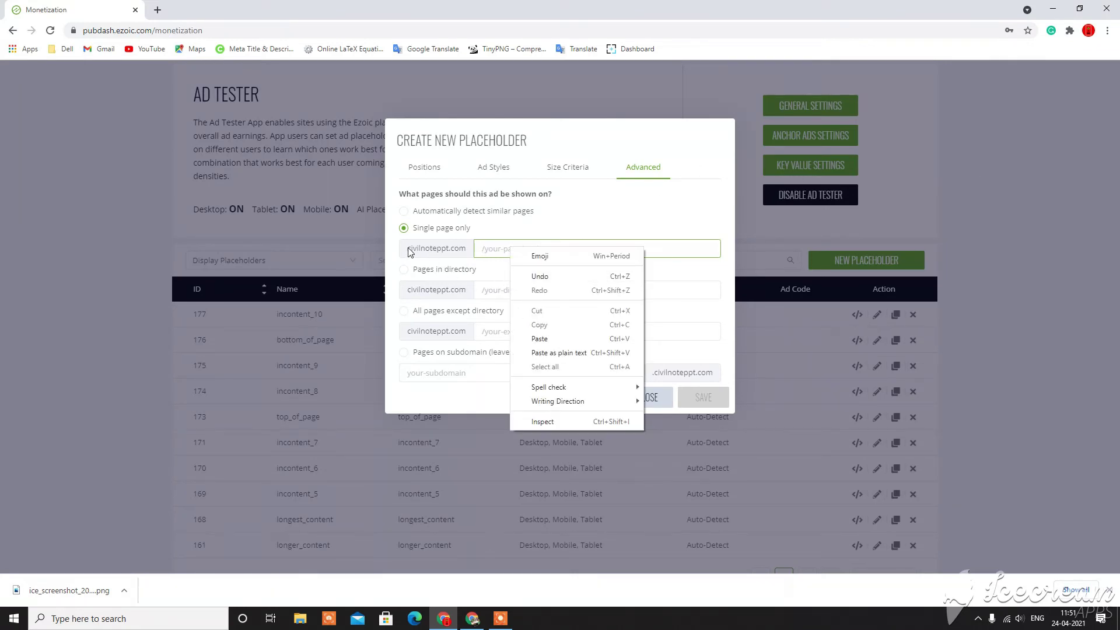
{"action": "left_click_drag", "start_coordinate": [412, 248], "coordinate": [474, 251]}
{"action": "left_click", "coordinate": [484, 249]}
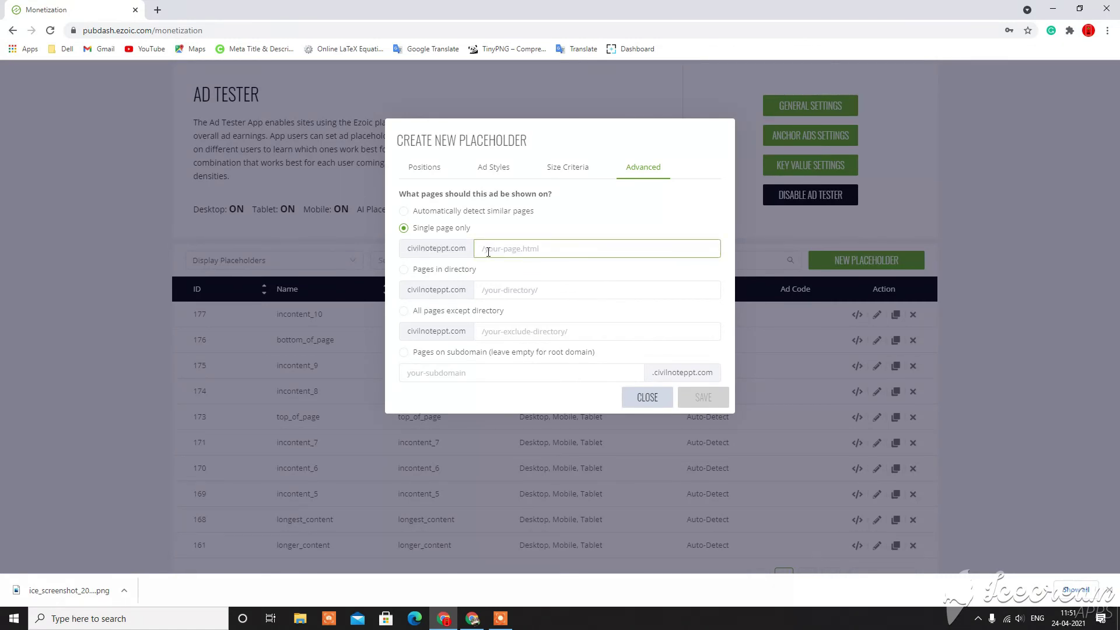
{"action": "type", "text": "/epod-gyt"}
{"action": "key", "text": "BackSpace"}
{"action": "key", "text": "BackSpace"}
{"action": "key", "text": "BackSpace"}
{"action": "key", "text": "BackSpace"}
{"action": "key", "text": "BackSpace"}
{"action": "key", "text": "BackSpace"}
{"action": "key", "text": "BackSpace"}
{"action": "key", "text": "BackSpace"}
{"action": "left_click", "coordinate": [410, 248]}
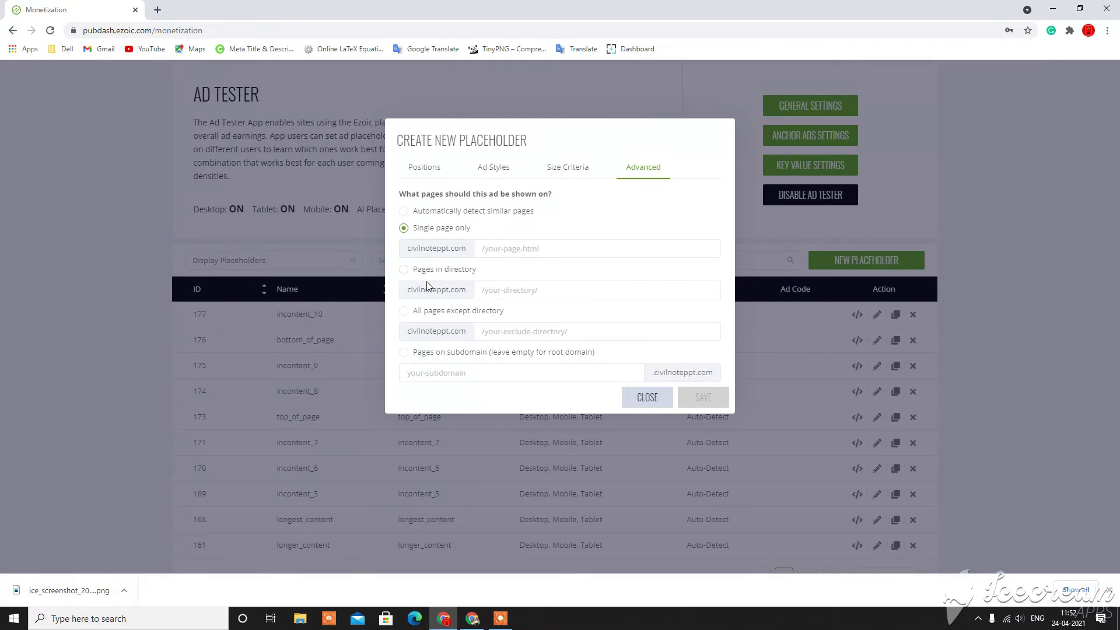
Set the placeholder to show on Pages in directory and go to its directory path.
{"action": "left_click", "coordinate": [404, 270]}
{"action": "left_click", "coordinate": [516, 292]}
{"action": "left_click", "coordinate": [422, 293]}
{"action": "left_click", "coordinate": [472, 619]}
{"action": "left_click", "coordinate": [461, 9]}
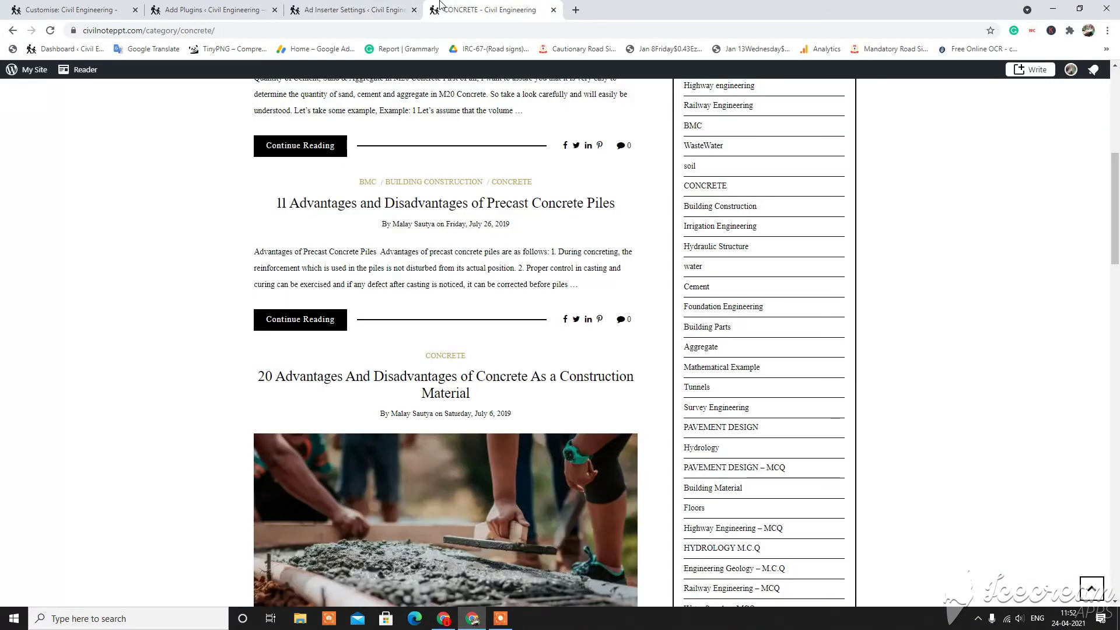
{"action": "scroll", "coordinate": [476, 237], "scroll_direction": "up", "scroll_amount": 2}
{"action": "scroll", "coordinate": [476, 238], "scroll_direction": "up", "scroll_amount": 5}
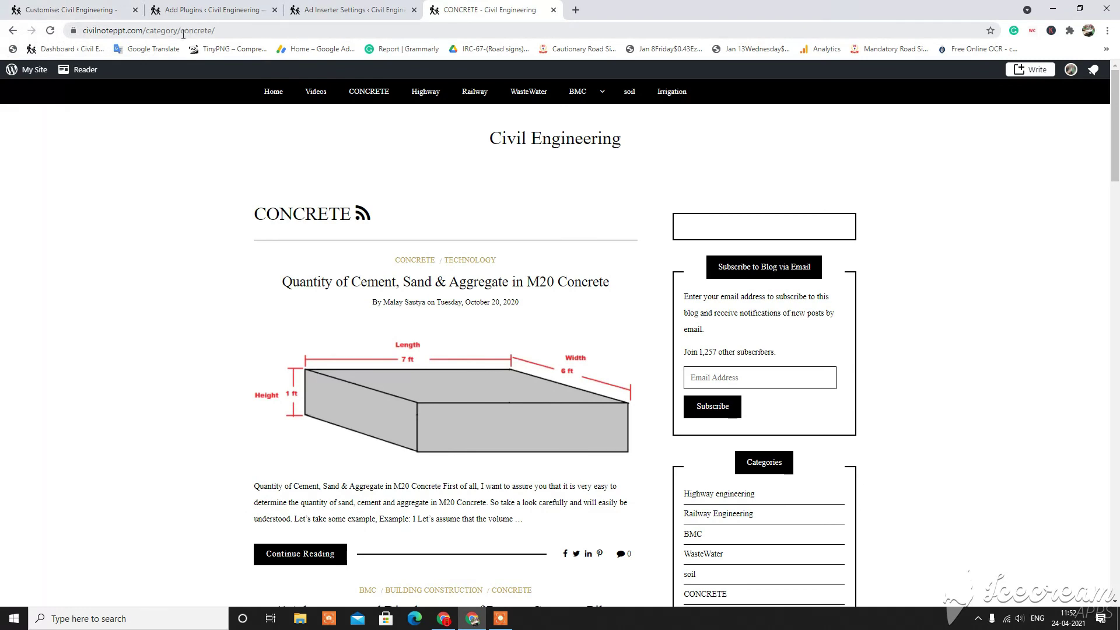
{"action": "left_click_drag", "start_coordinate": [182, 34], "coordinate": [95, 36]}
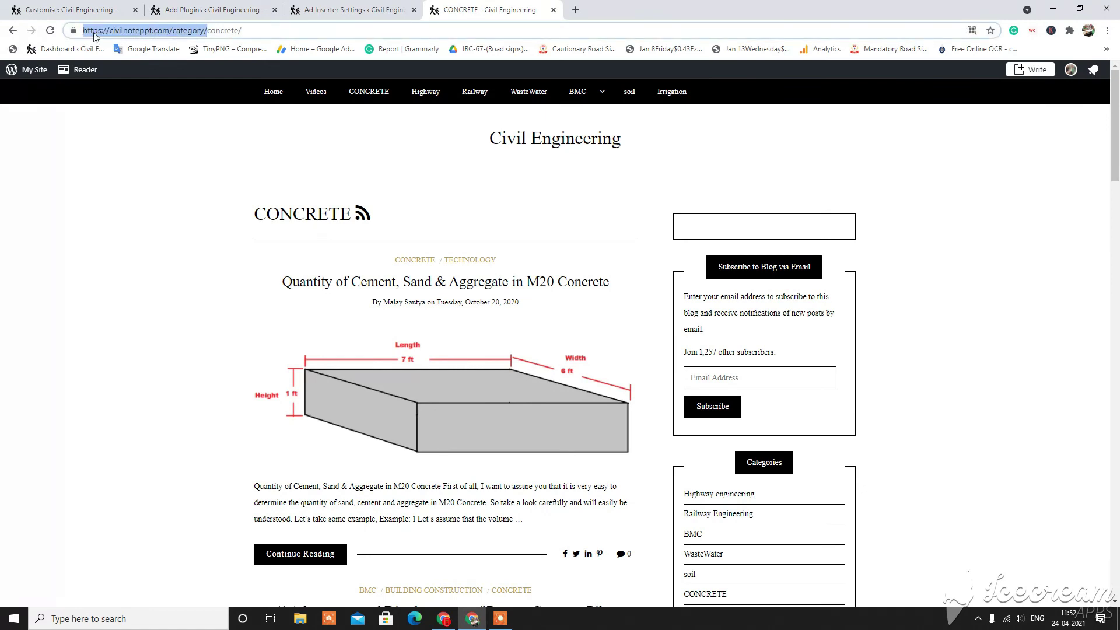
{"action": "right_click", "coordinate": [133, 30]}
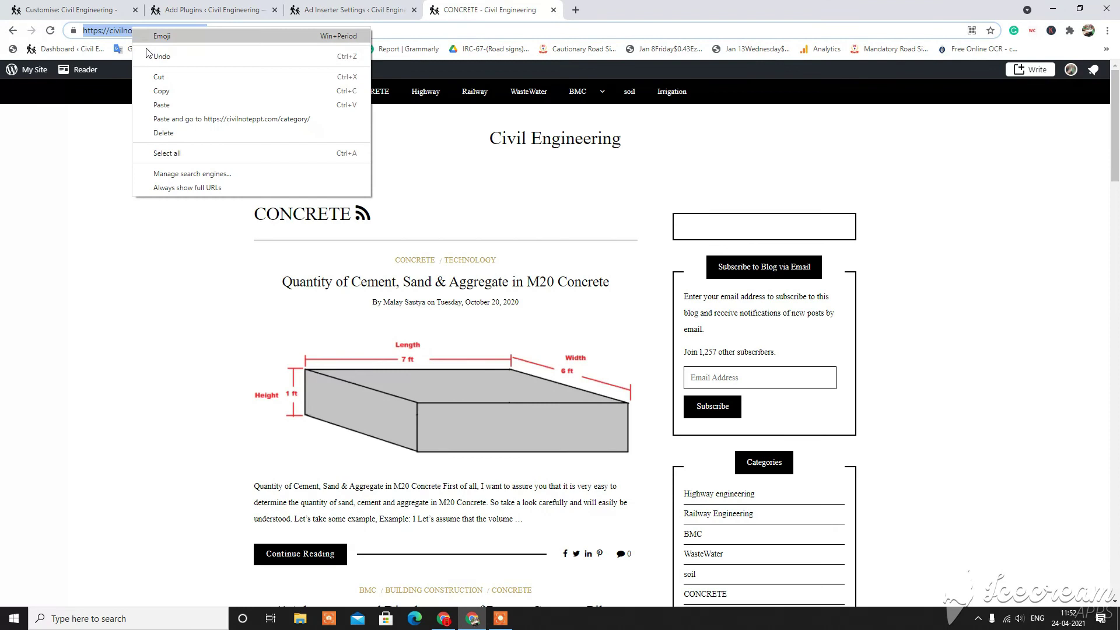
{"action": "left_click", "coordinate": [163, 92]}
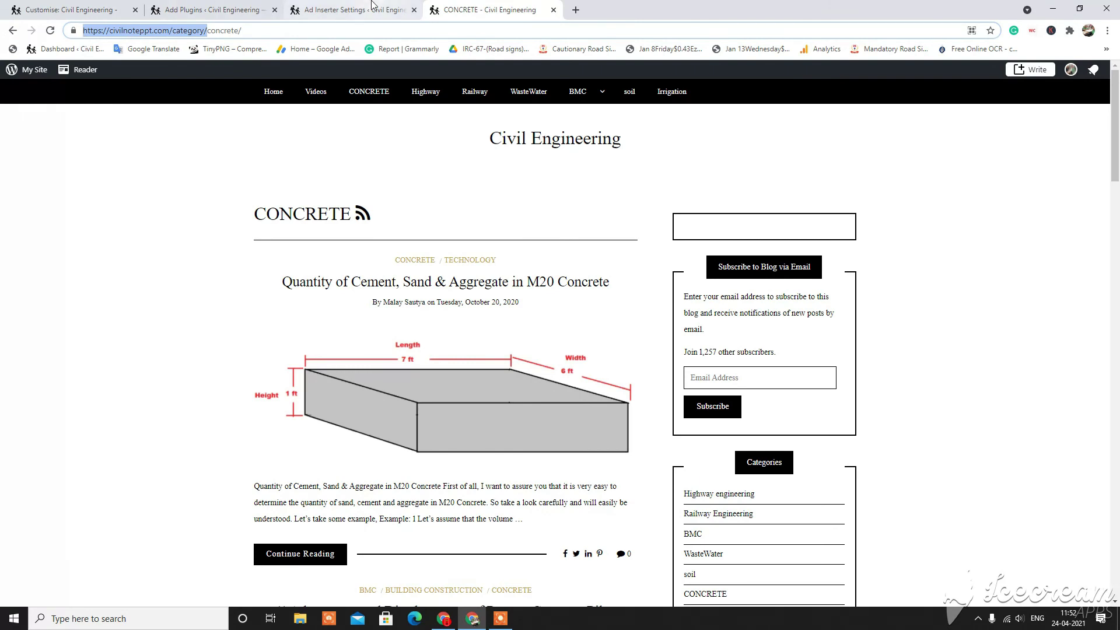
{"action": "left_click", "coordinate": [445, 619]}
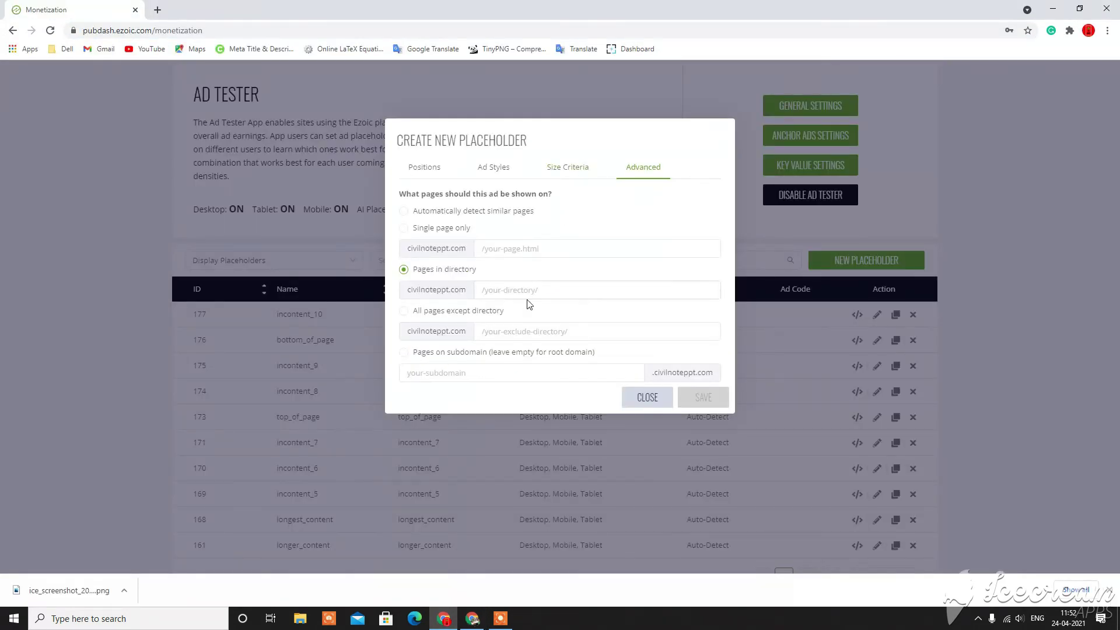
{"action": "left_click", "coordinate": [482, 292]}
{"action": "right_click", "coordinate": [503, 292]}
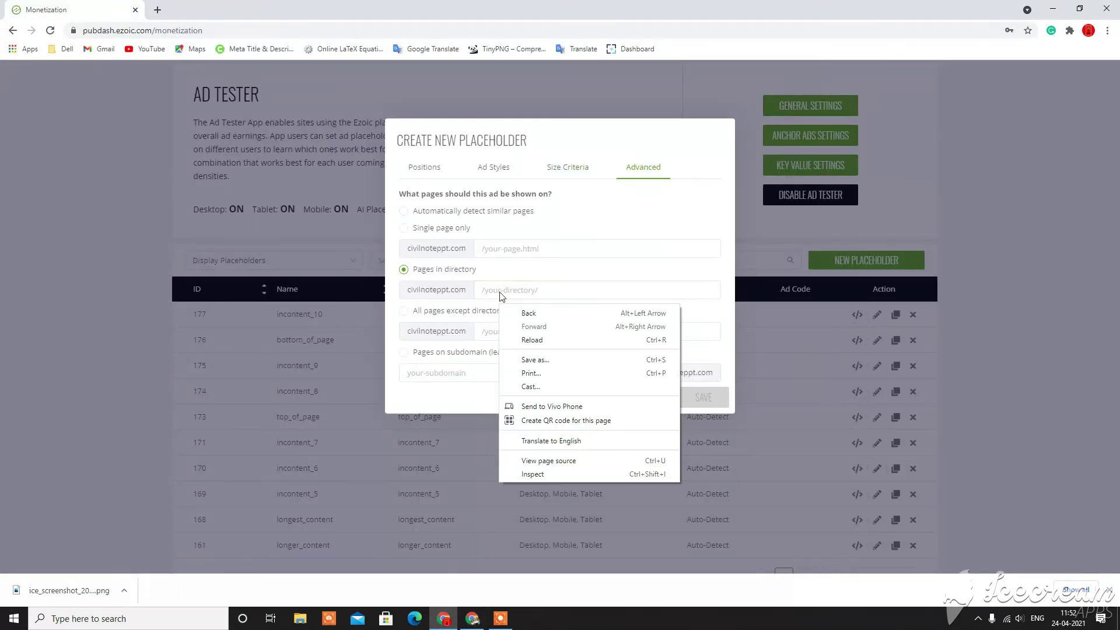
{"action": "left_click", "coordinate": [502, 291]}
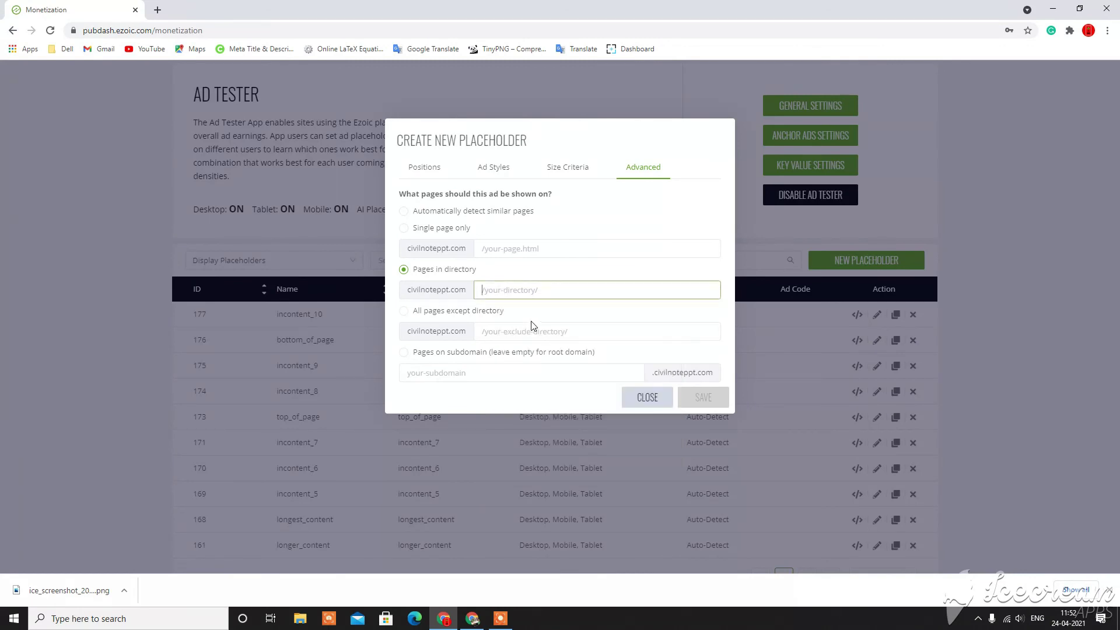
{"action": "right_click", "coordinate": [505, 291]}
{"action": "left_click", "coordinate": [530, 382]}
{"action": "left_click_drag", "start_coordinate": [609, 289], "coordinate": [566, 290]}
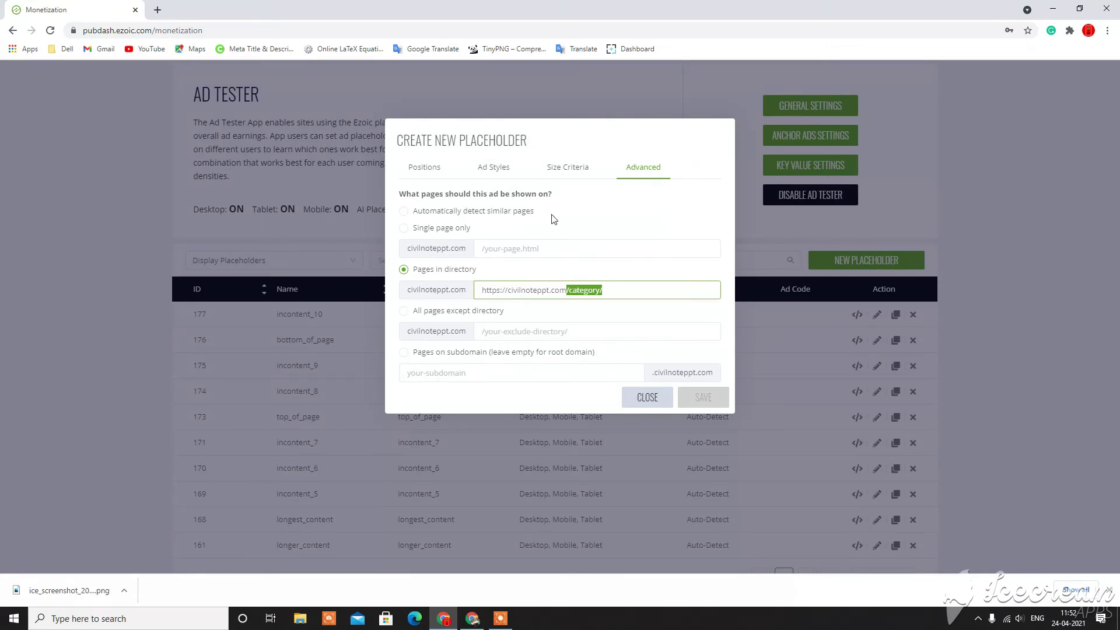
{"action": "left_click", "coordinate": [525, 290]}
{"action": "left_click_drag", "start_coordinate": [483, 292], "coordinate": [601, 290]}
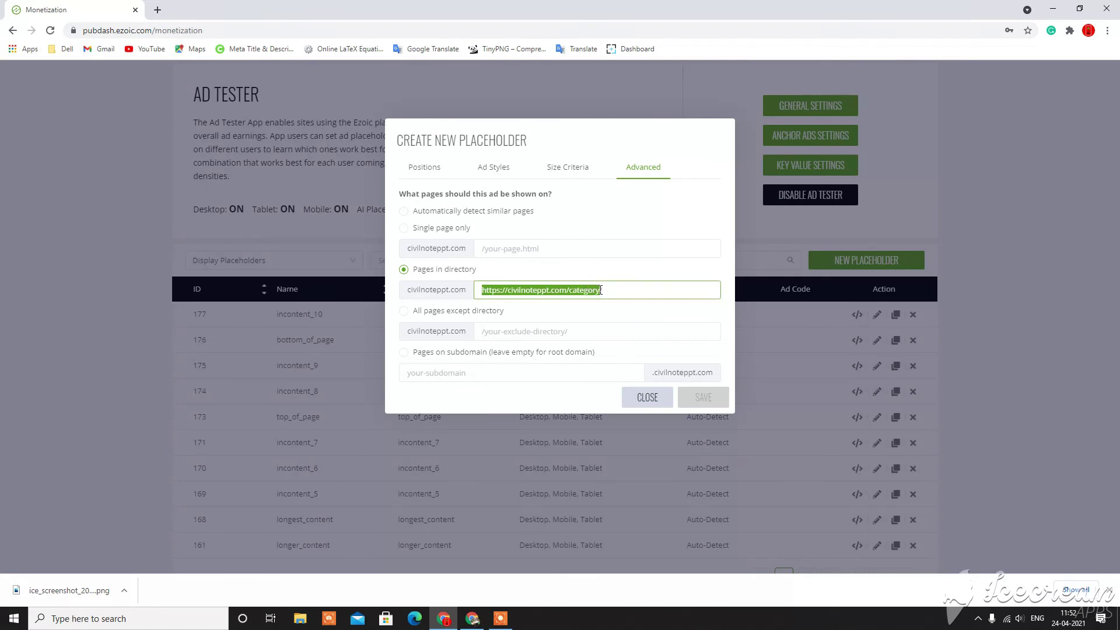
{"action": "left_click", "coordinate": [611, 290]}
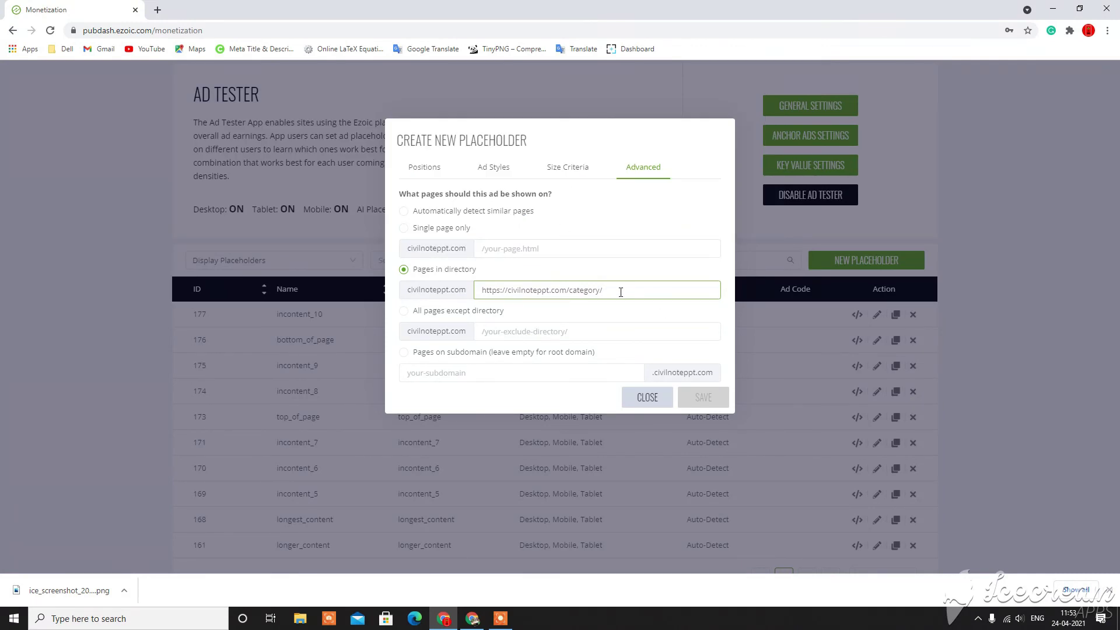
{"action": "left_click_drag", "start_coordinate": [621, 292], "coordinate": [473, 300]}
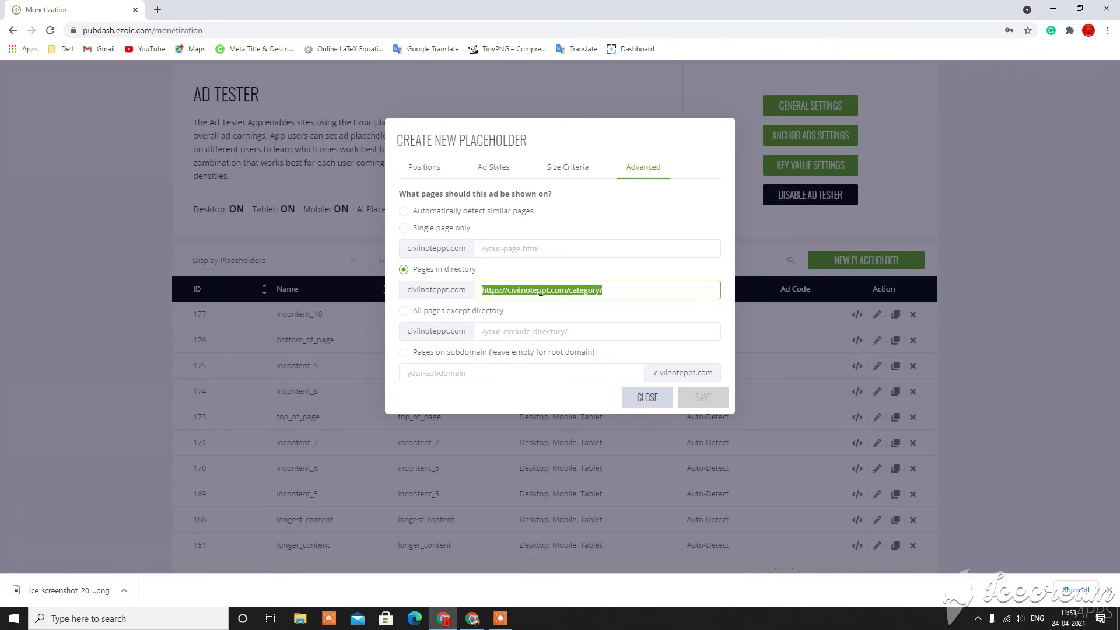
Switch to the site's CONCRETE category page and copy its full address.
{"action": "left_click", "coordinate": [473, 619]}
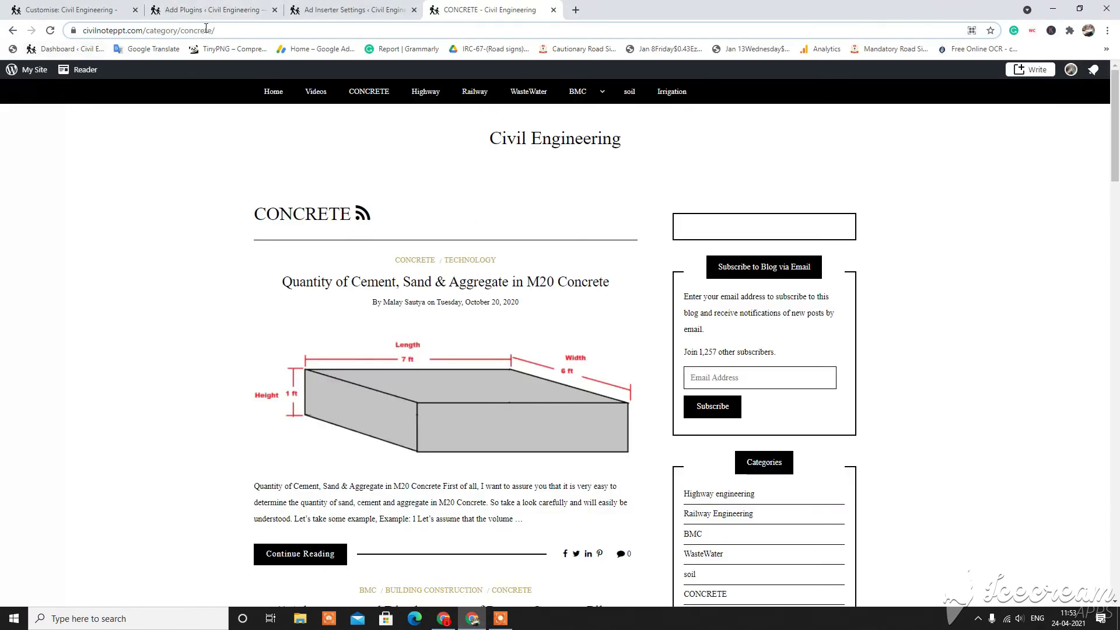
{"action": "left_click_drag", "start_coordinate": [231, 32], "coordinate": [72, 31]}
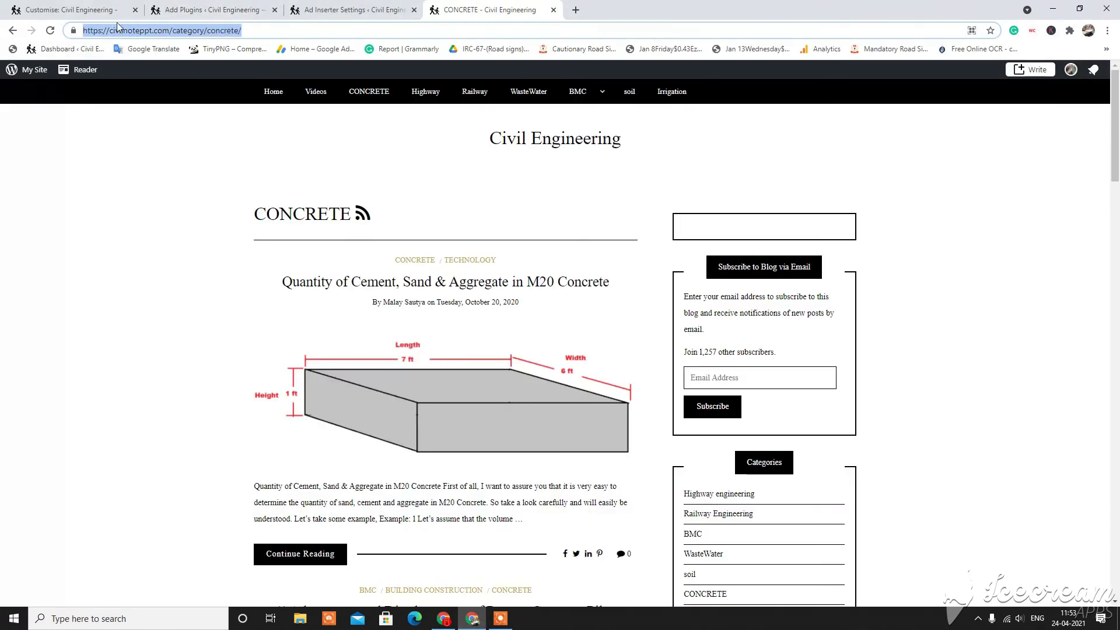
{"action": "right_click", "coordinate": [164, 31]}
{"action": "left_click", "coordinate": [213, 91]}
{"action": "scroll", "coordinate": [295, 295], "scroll_direction": "down", "scroll_amount": 20}
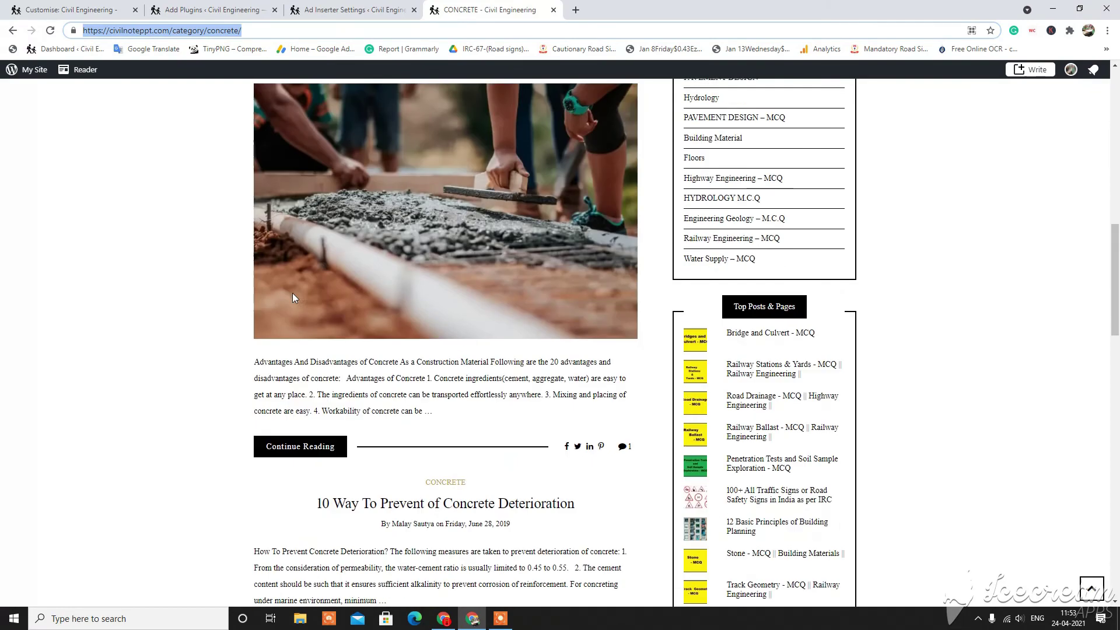
{"action": "scroll", "coordinate": [295, 293], "scroll_direction": "down", "scroll_amount": 15}
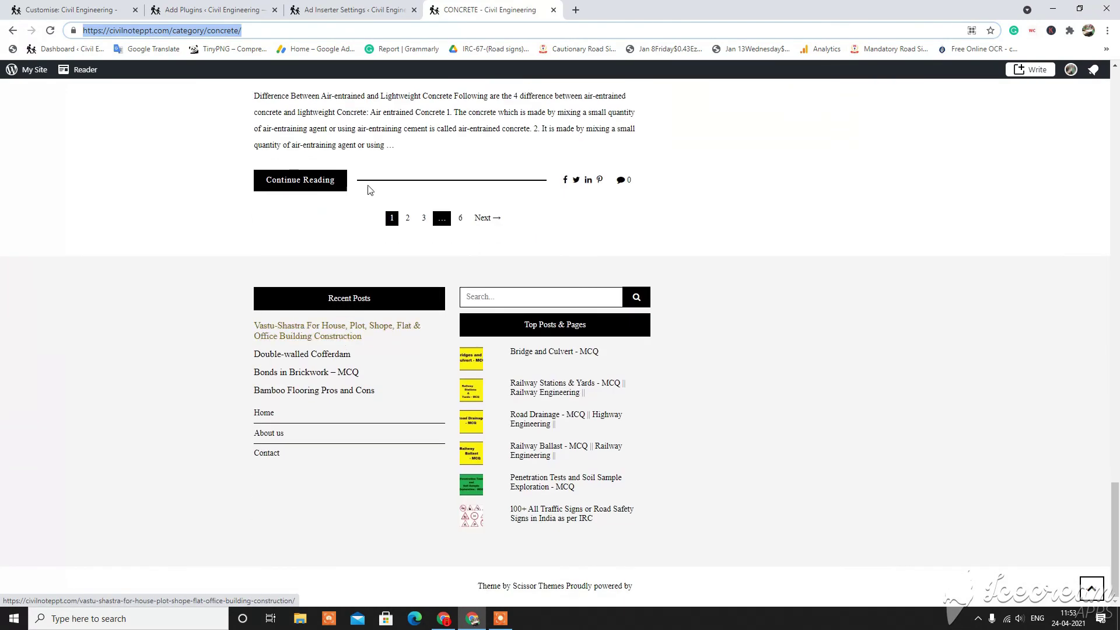
{"action": "left_click", "coordinate": [406, 218]}
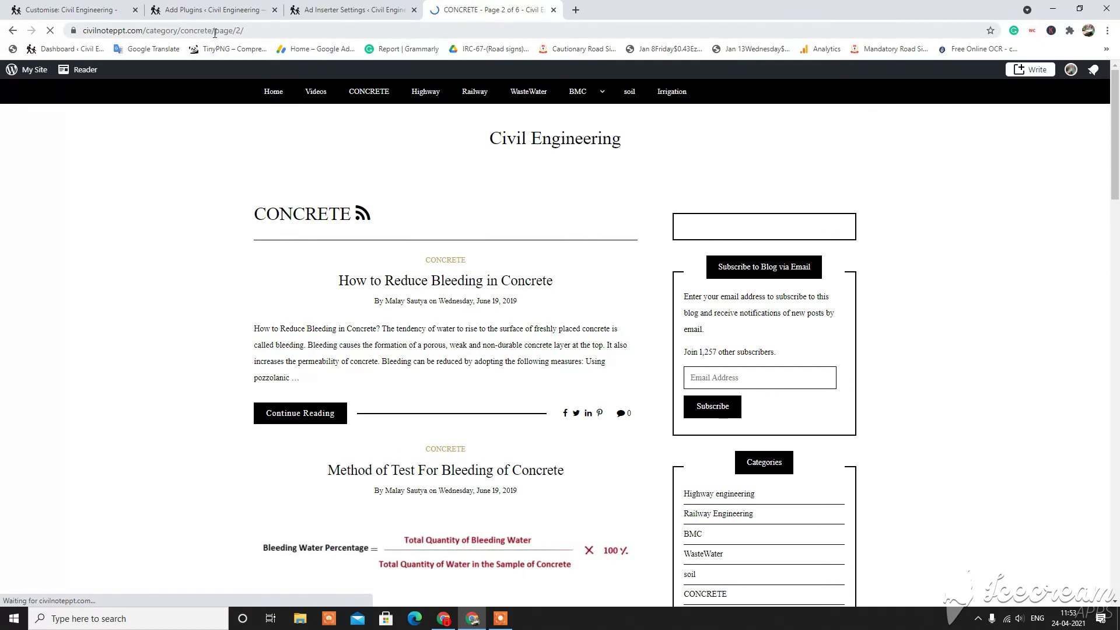
{"action": "left_click_drag", "start_coordinate": [214, 29], "coordinate": [82, 33]}
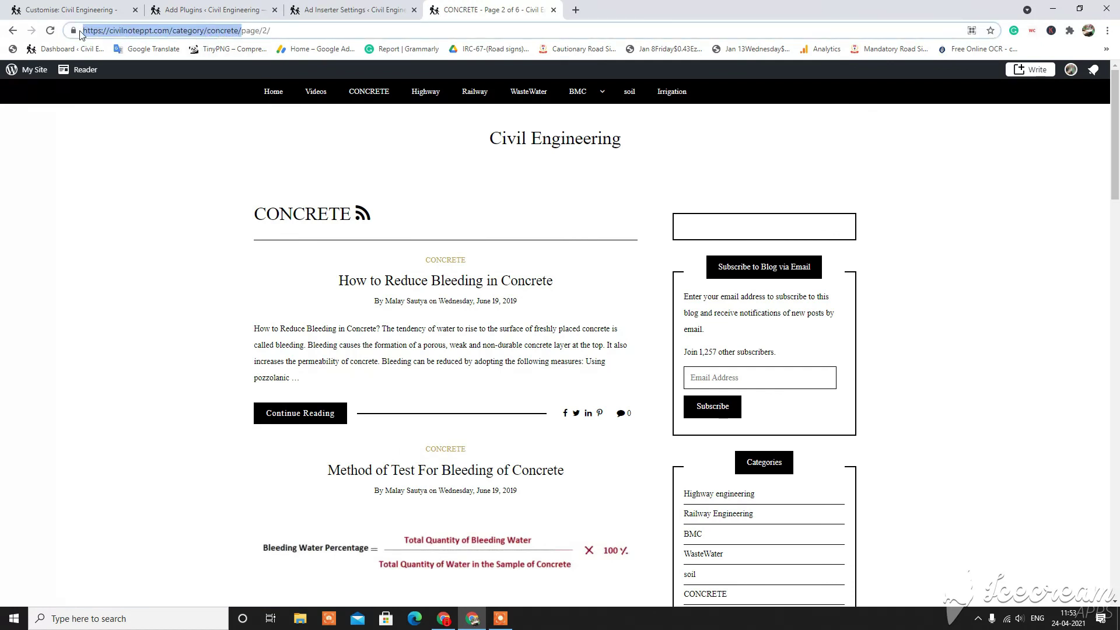
{"action": "right_click", "coordinate": [156, 30]}
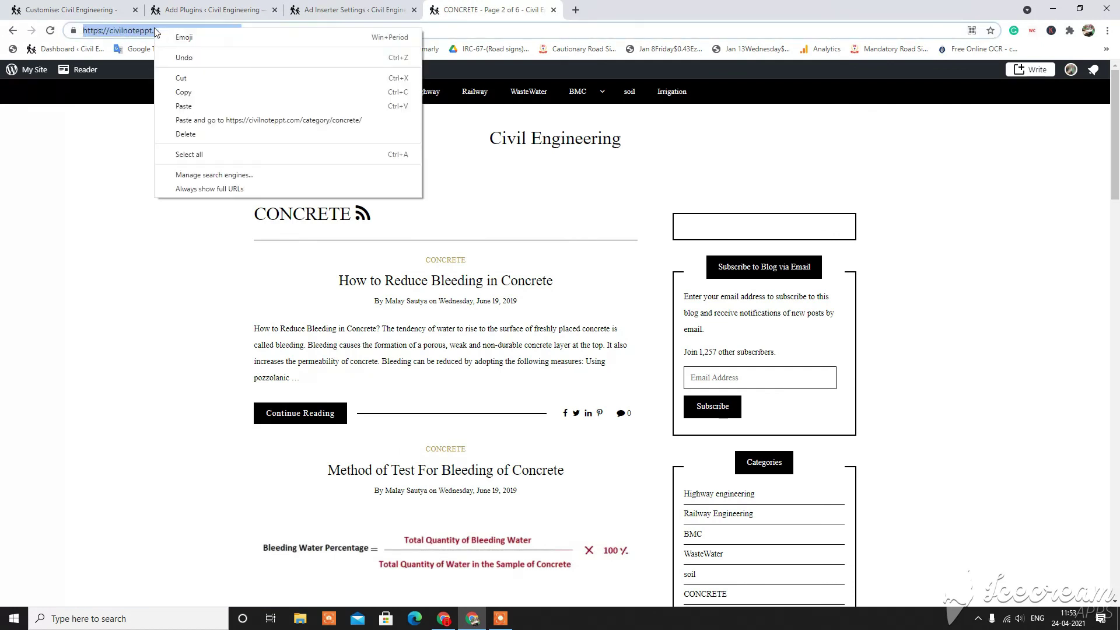
{"action": "left_click", "coordinate": [197, 93]}
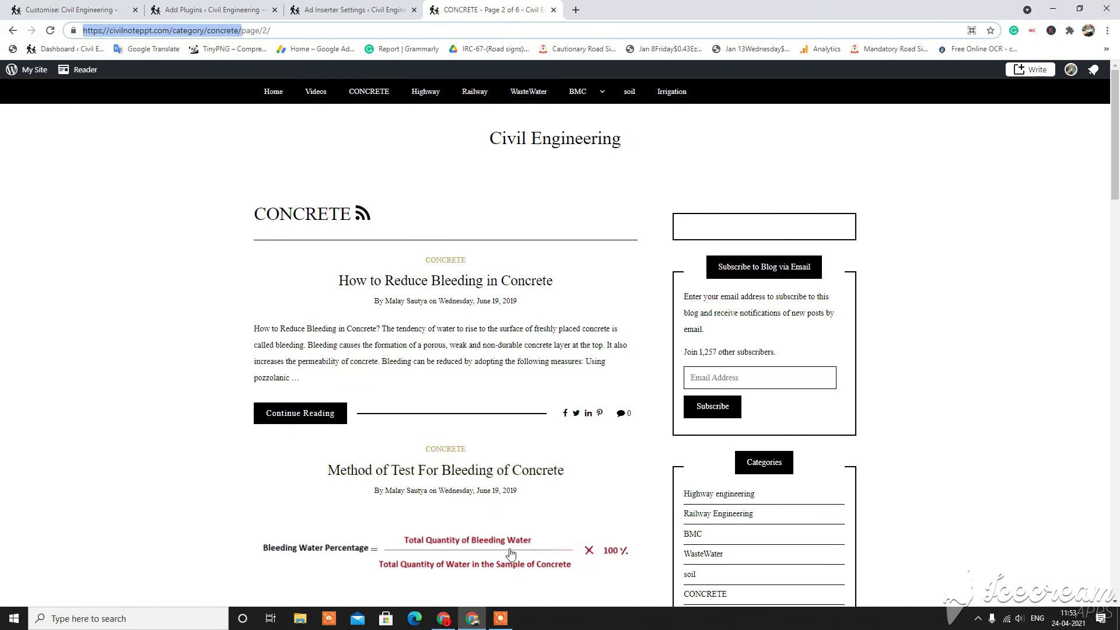
{"action": "left_click", "coordinate": [494, 625]}
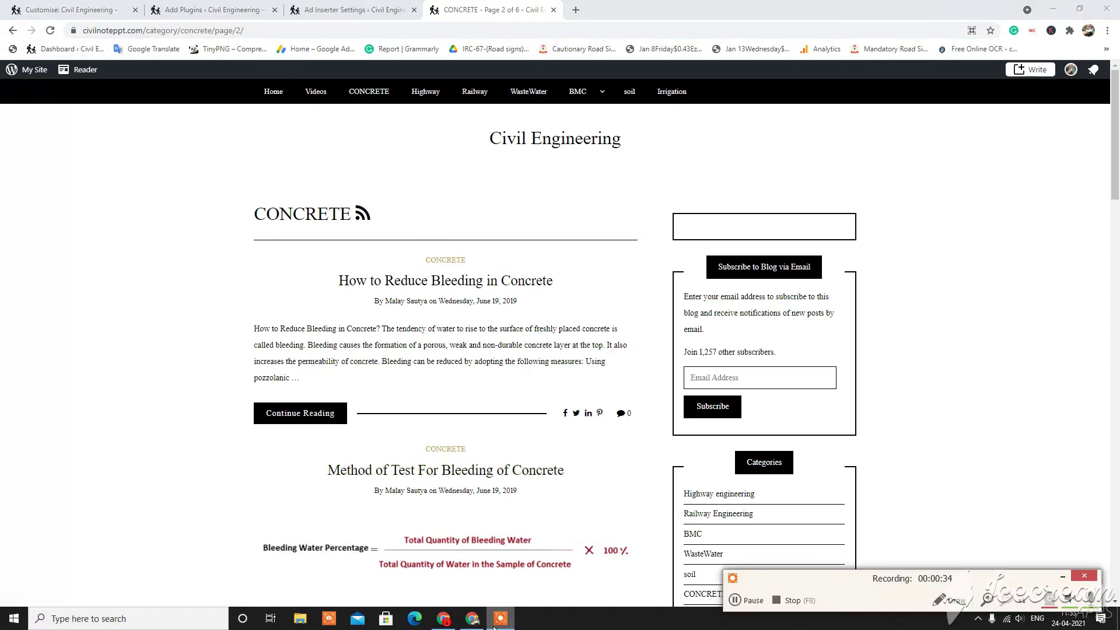
{"action": "left_click", "coordinate": [447, 623]}
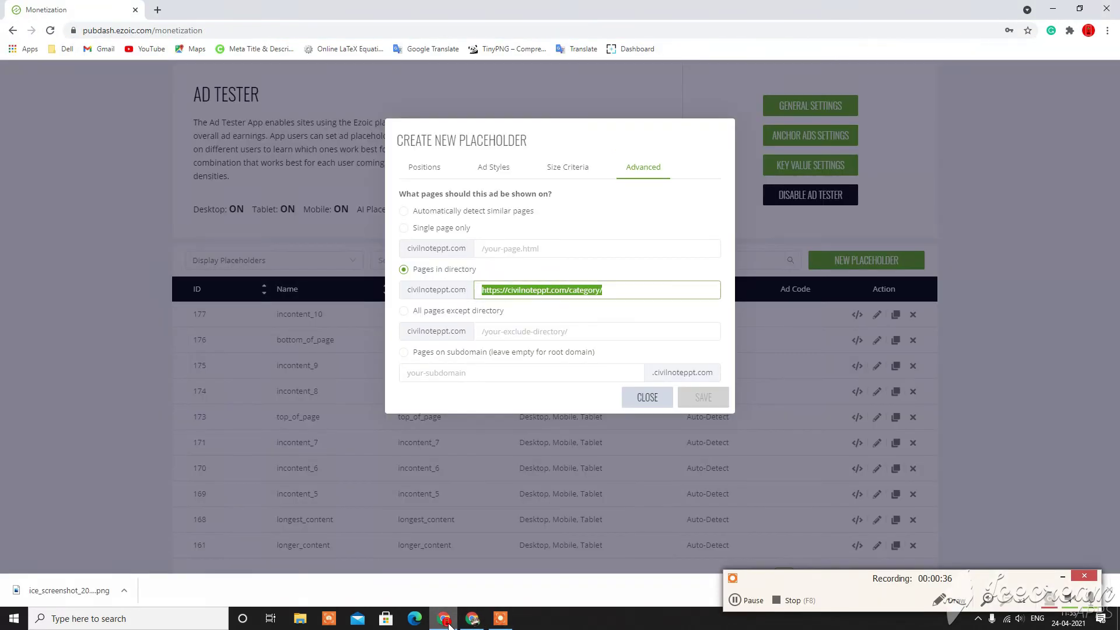
{"action": "left_click", "coordinate": [403, 313]}
{"action": "left_click", "coordinate": [500, 337]}
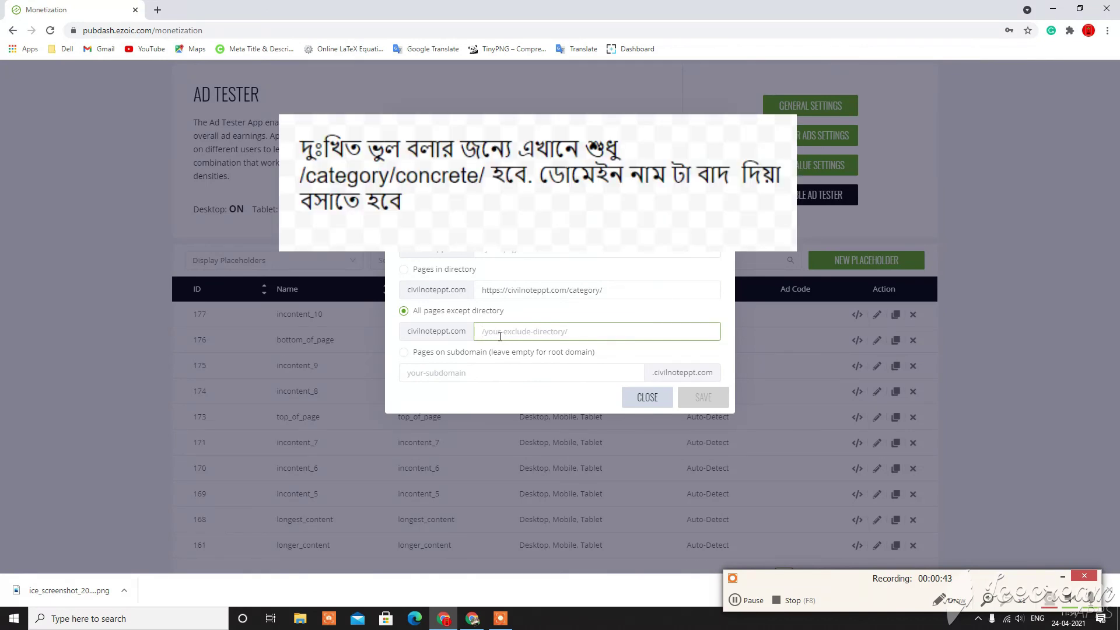
{"action": "key", "text": "ctrl+v"}
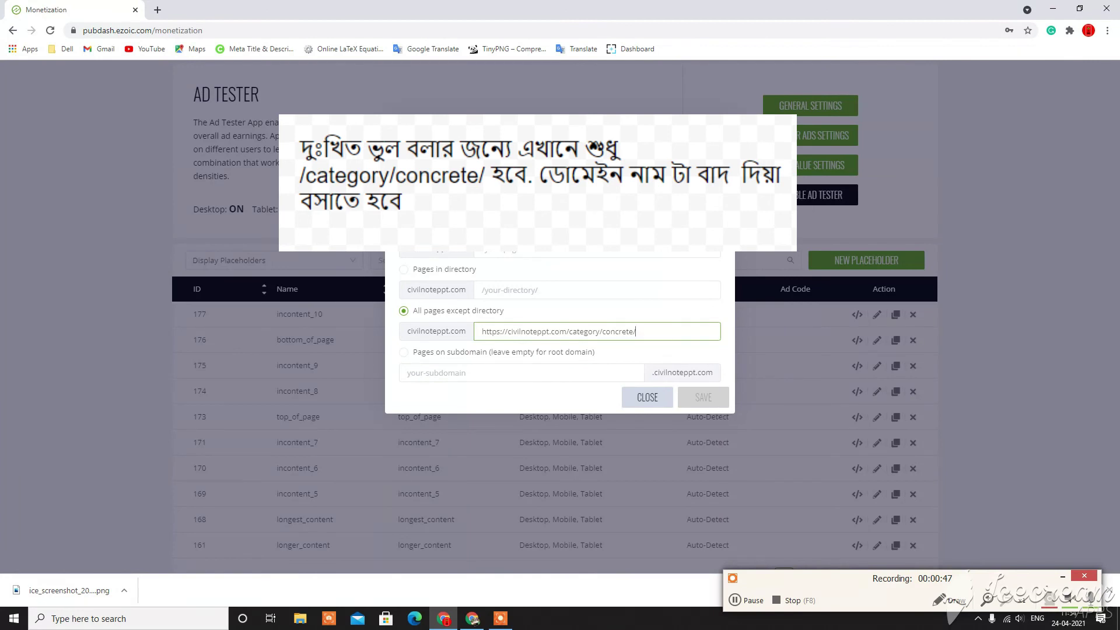
Set the placeholder's position to Under Page Title and name it ggg.
{"action": "left_click", "coordinate": [416, 169]}
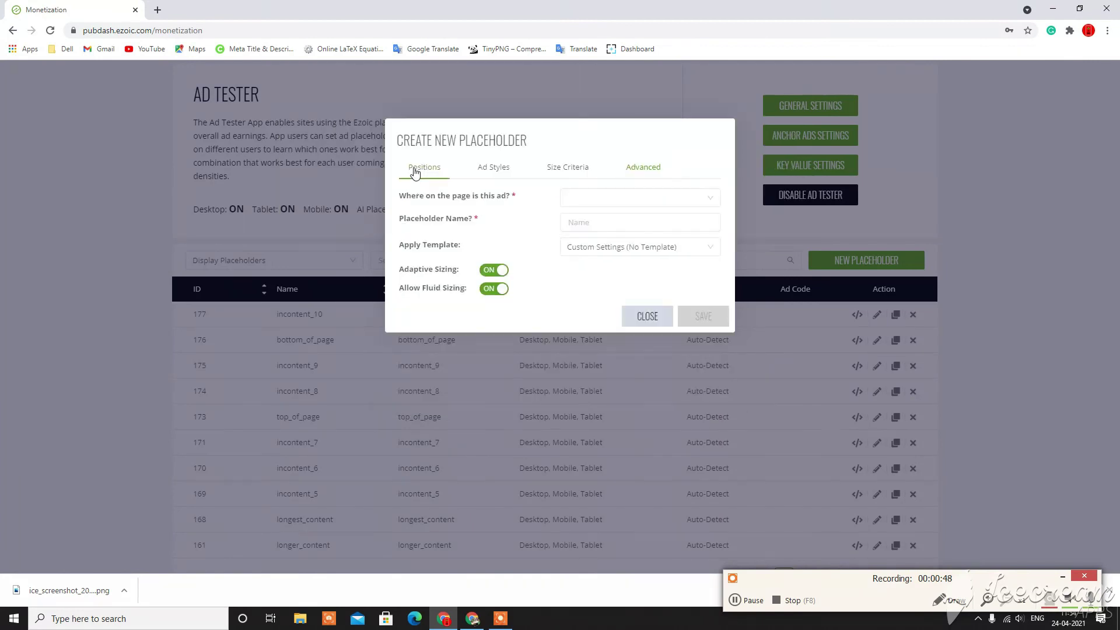
{"action": "left_click", "coordinate": [561, 203]}
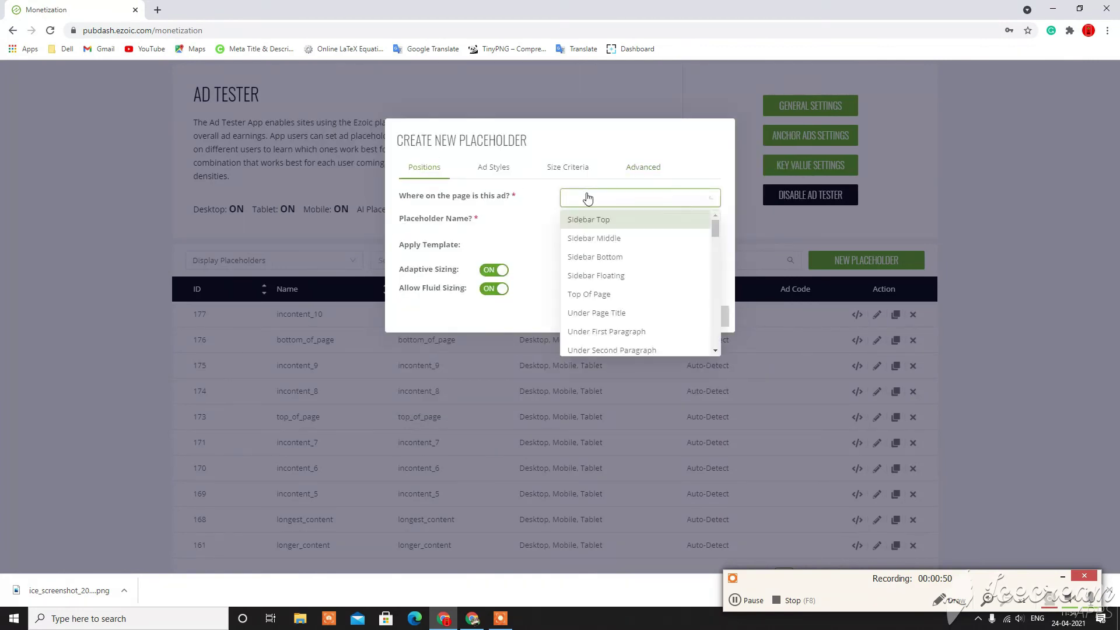
{"action": "left_click", "coordinate": [602, 319]}
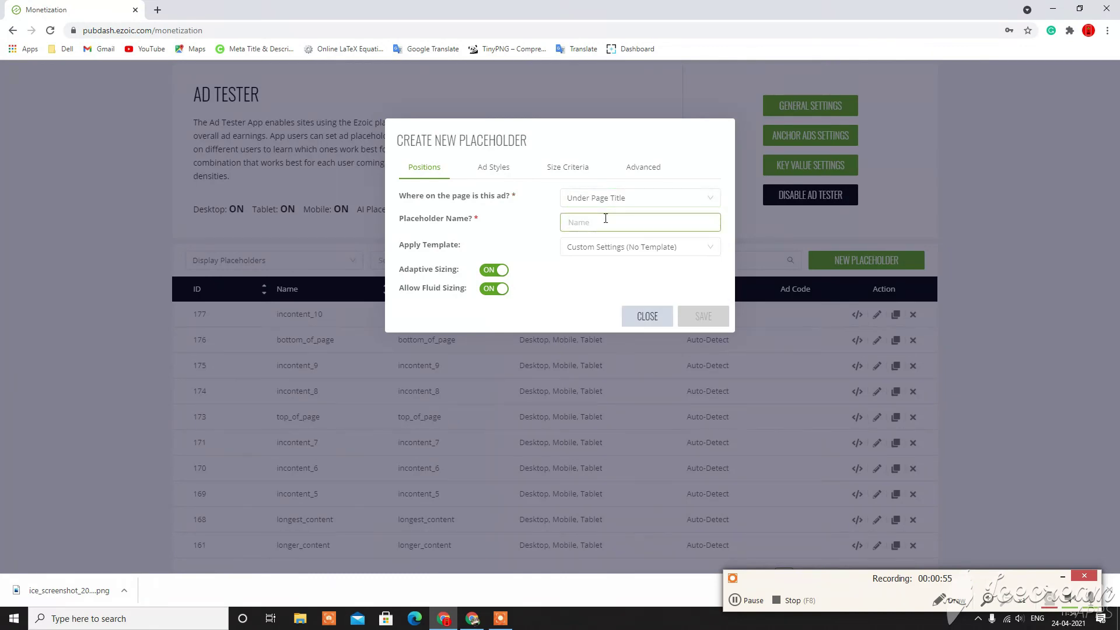
{"action": "type", "text": "ggg"}
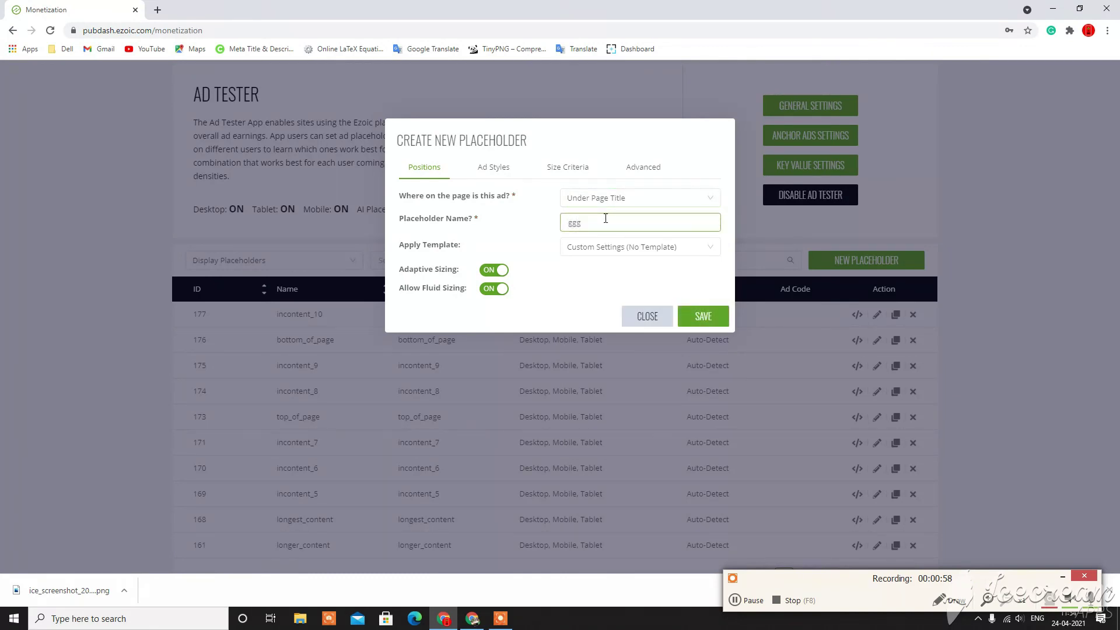
Review the placeholder's page targeting and position settings, and close the form without saving.
{"action": "left_click", "coordinate": [642, 168]}
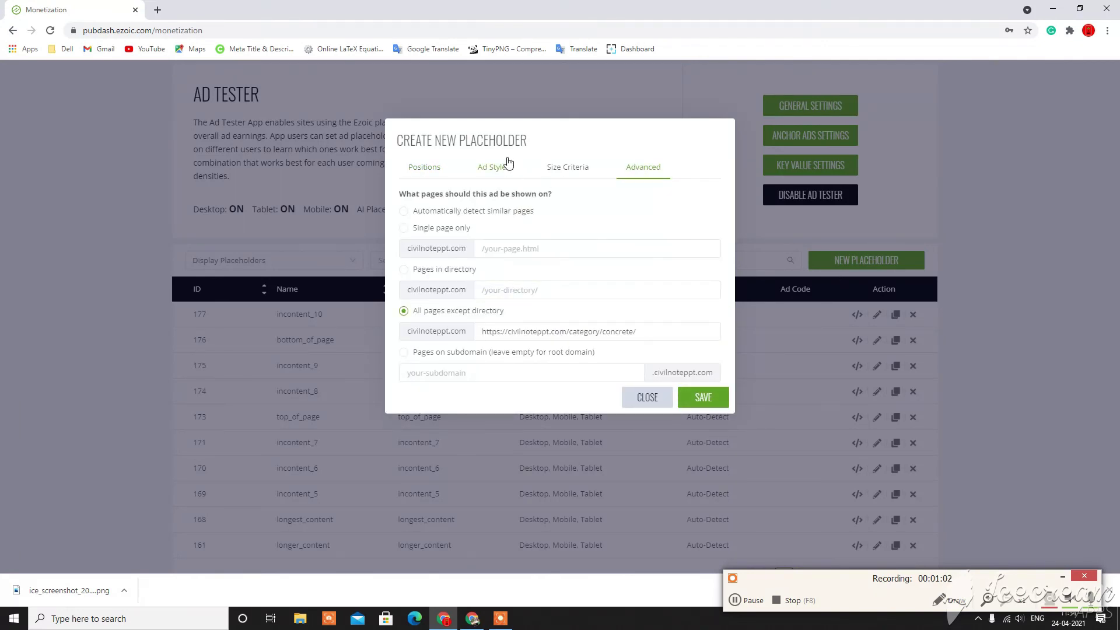
{"action": "left_click", "coordinate": [427, 167]}
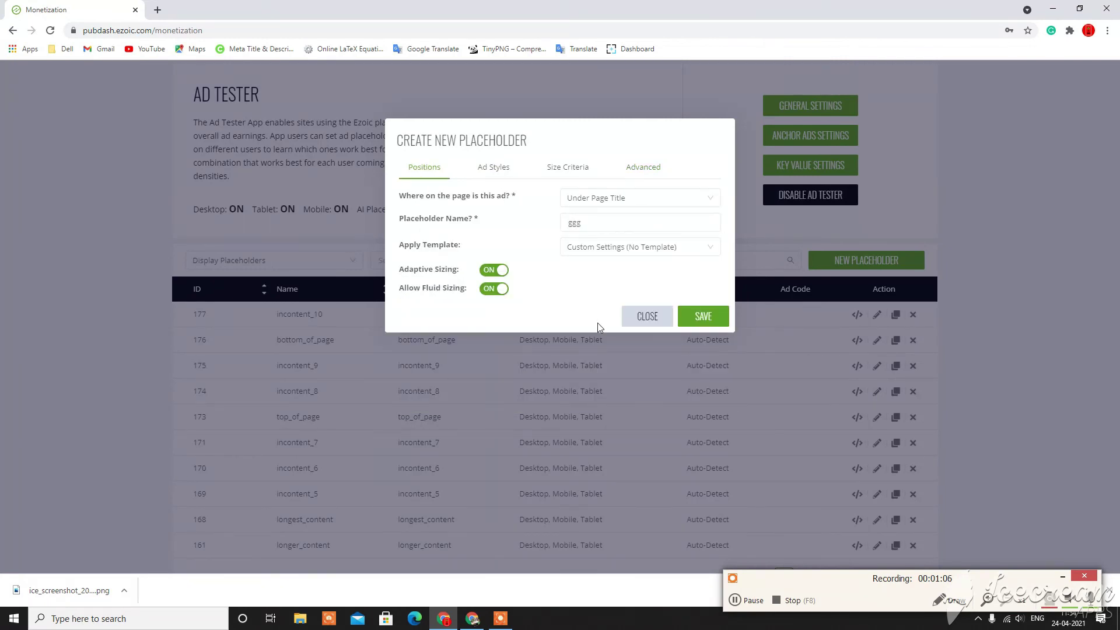
{"action": "left_click", "coordinate": [644, 317]}
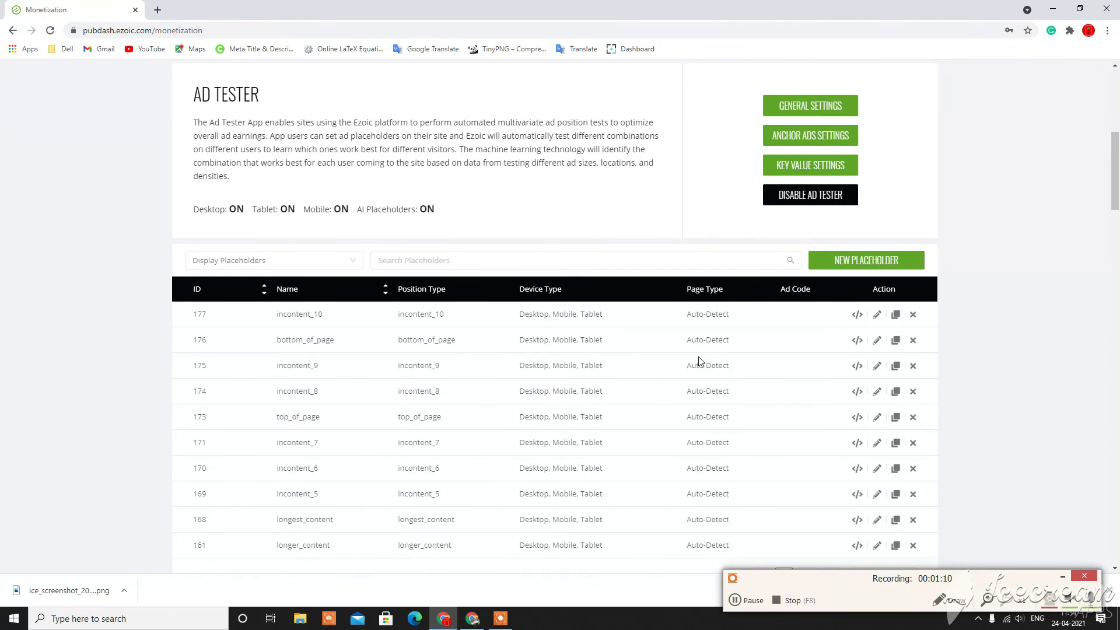
{"action": "scroll", "coordinate": [700, 361], "scroll_direction": "down", "scroll_amount": 5}
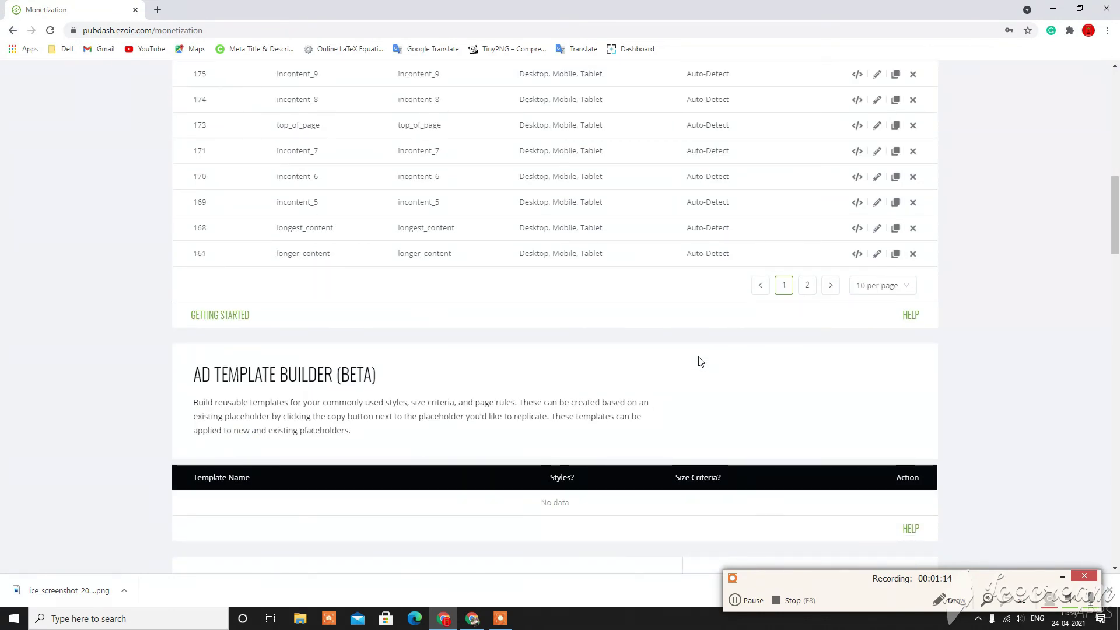
{"action": "scroll", "coordinate": [700, 362], "scroll_direction": "down", "scroll_amount": 7}
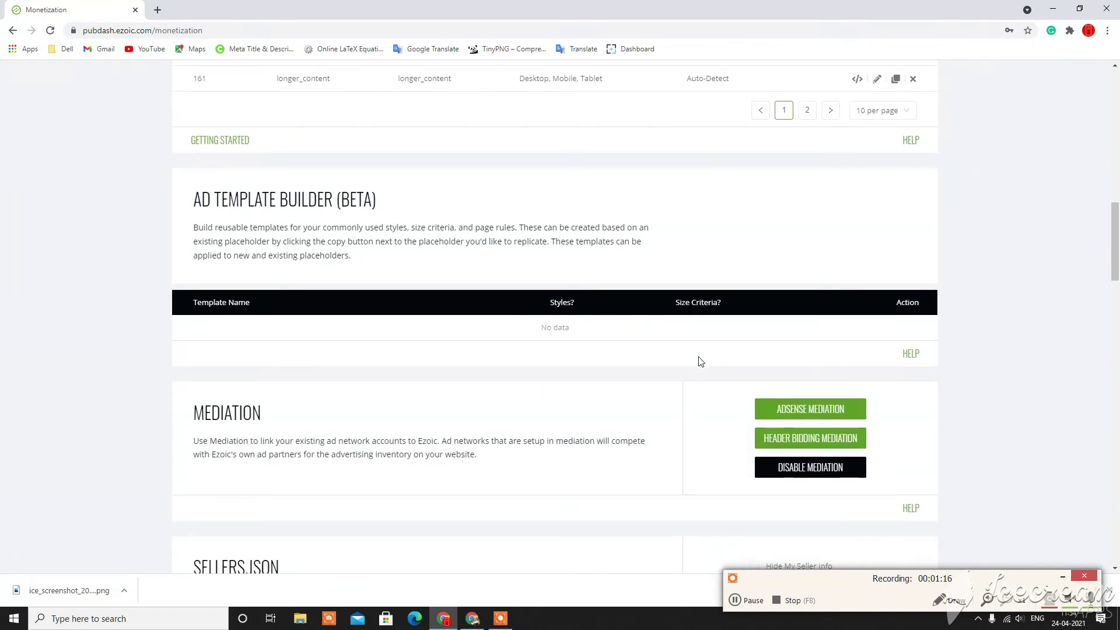
{"action": "scroll", "coordinate": [700, 361], "scroll_direction": "up", "scroll_amount": 10}
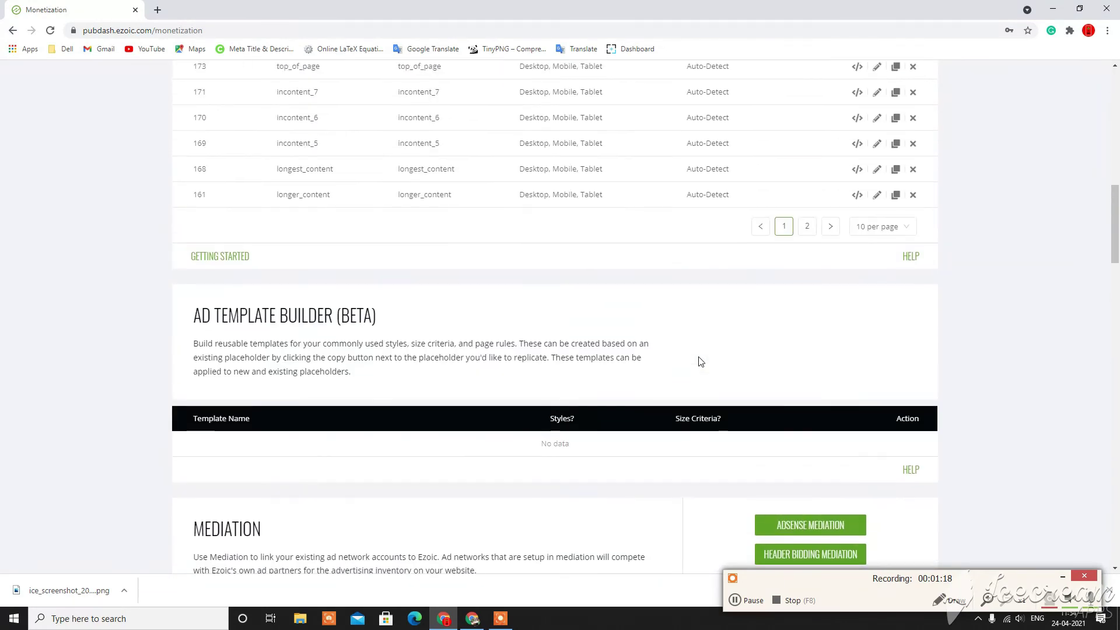